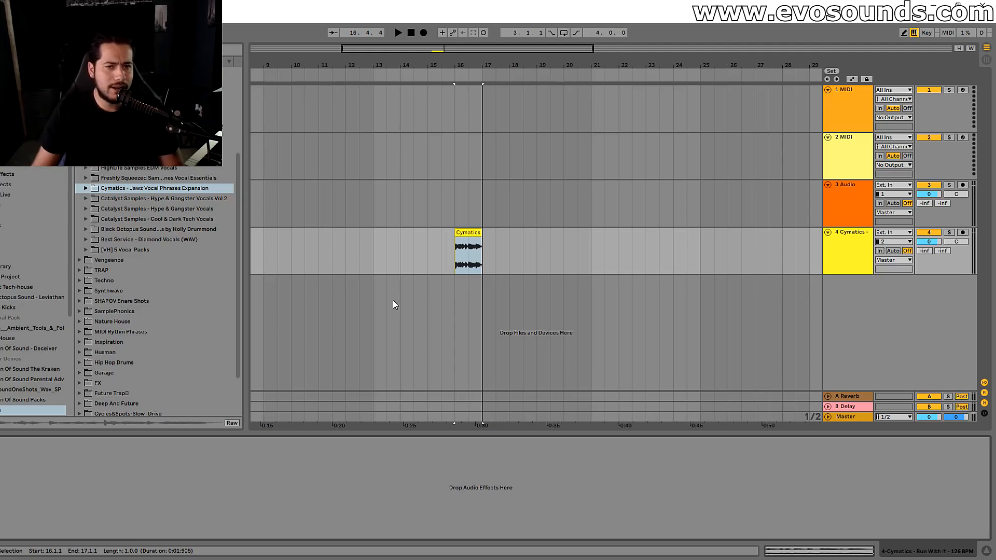
- Play the Cymatics - Run With It vocal clip, transpose it to -12 st and set its warp mode to Complex Pro
left_click(462, 232)
left_click_drag(449, 63, 378, 111)
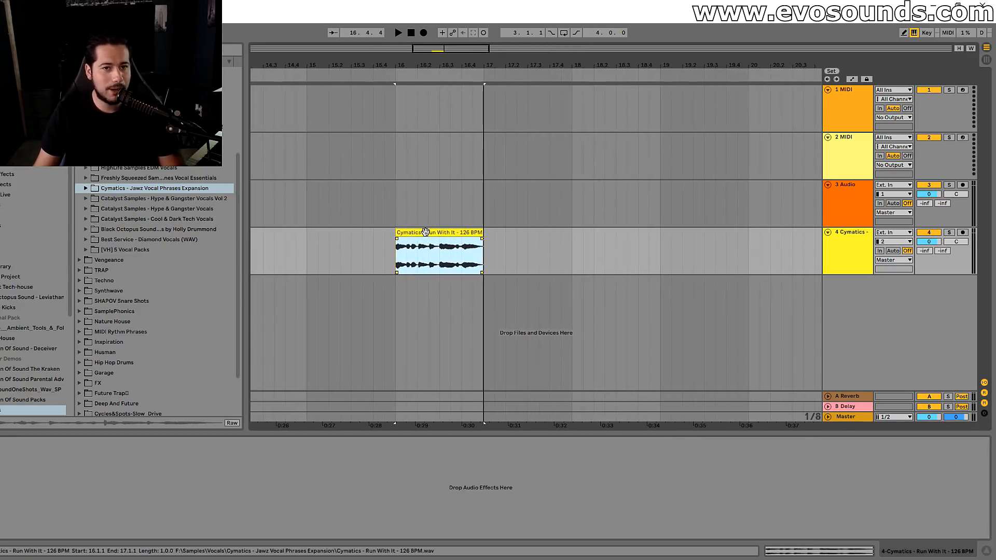
key("space")
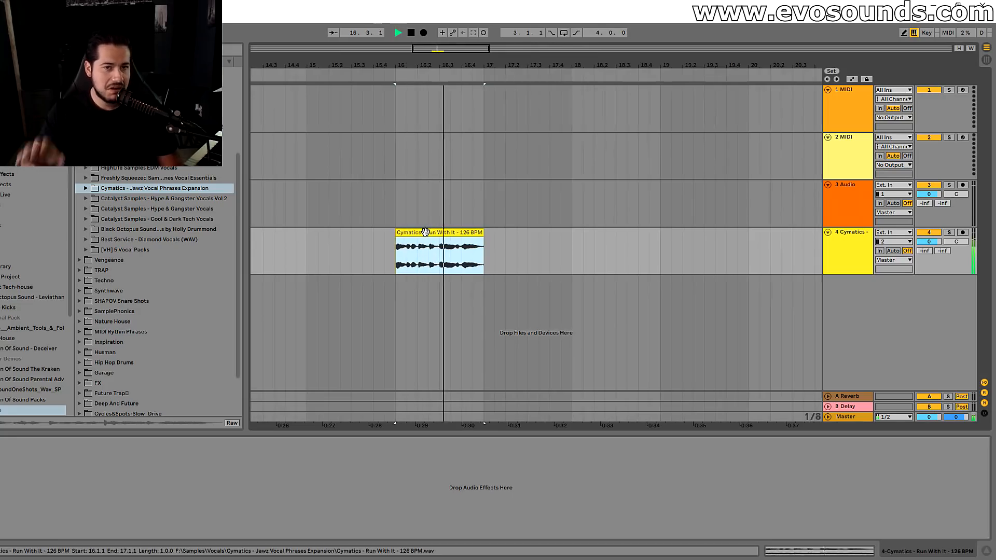
key("space")
key("shift+Tab")
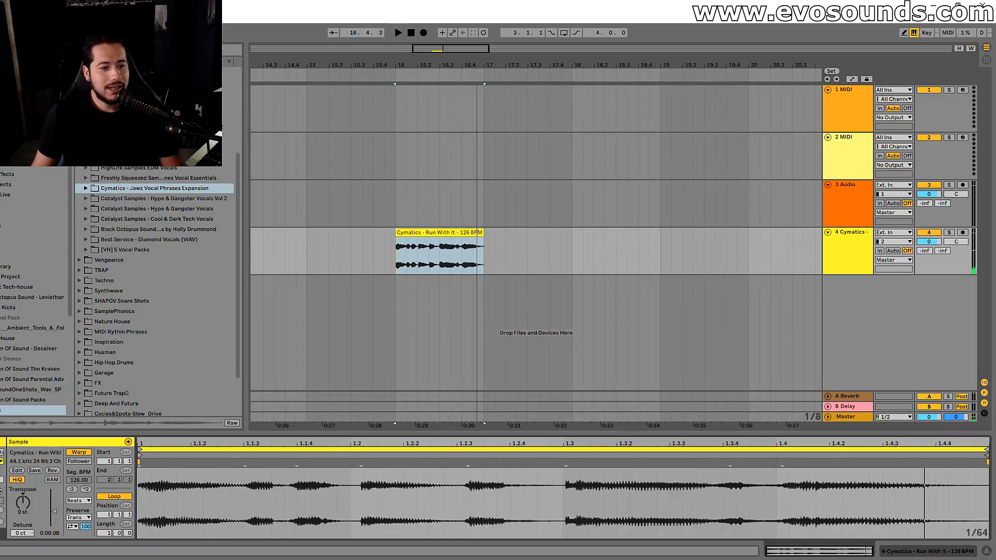
left_click(78, 500)
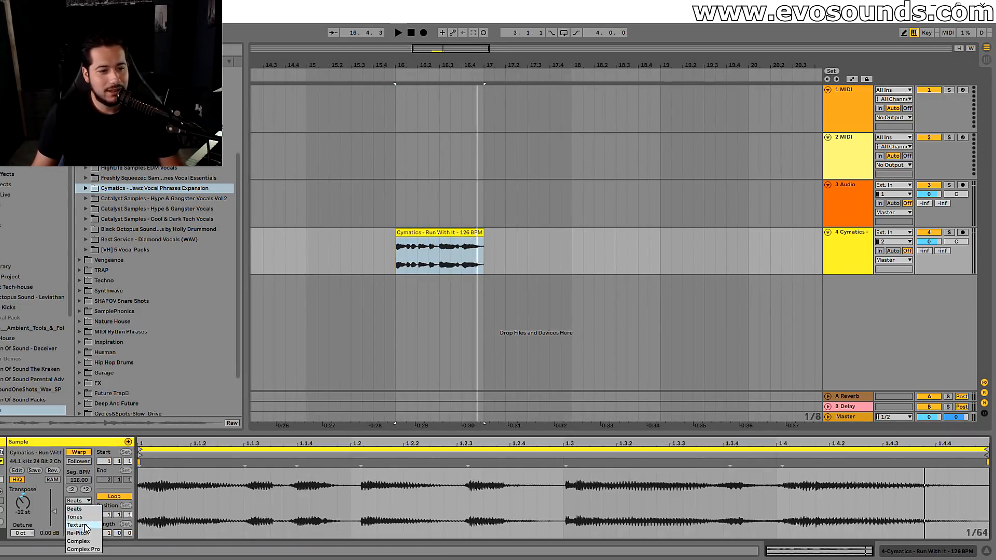
left_click(83, 549)
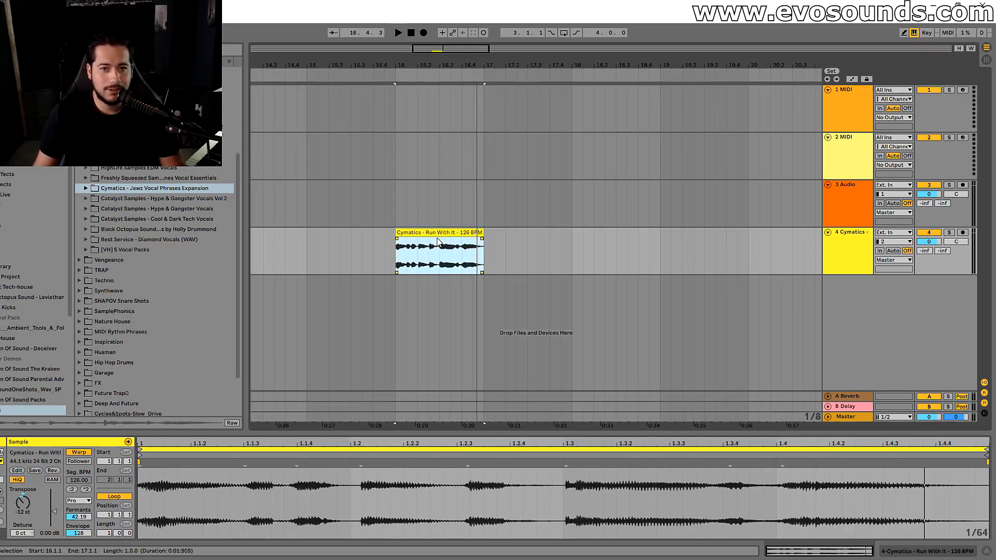
key("space")
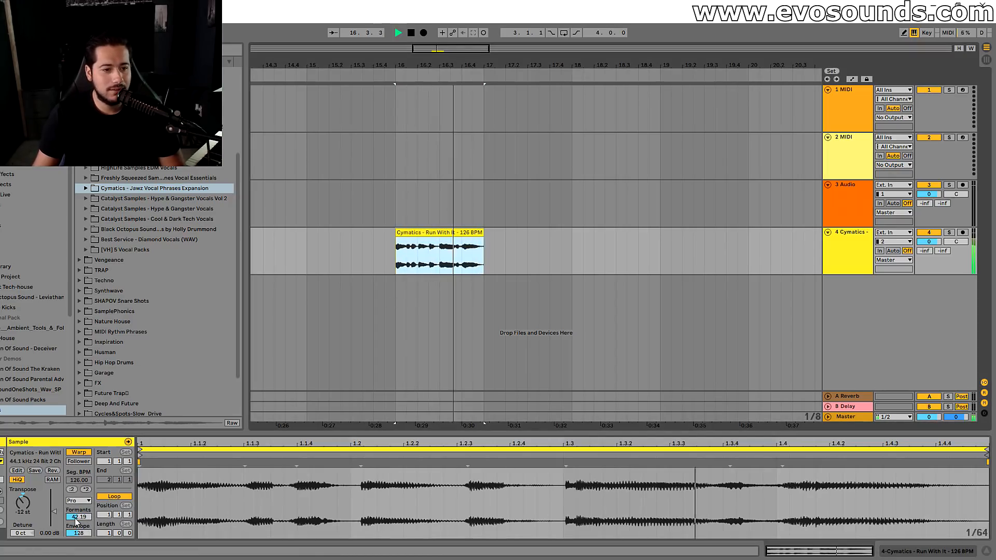
- Audition different formant and transpose amounts on the vocal clip, settling on formants 38.28 and -12 st
left_click_drag(76, 520, 64, 511)
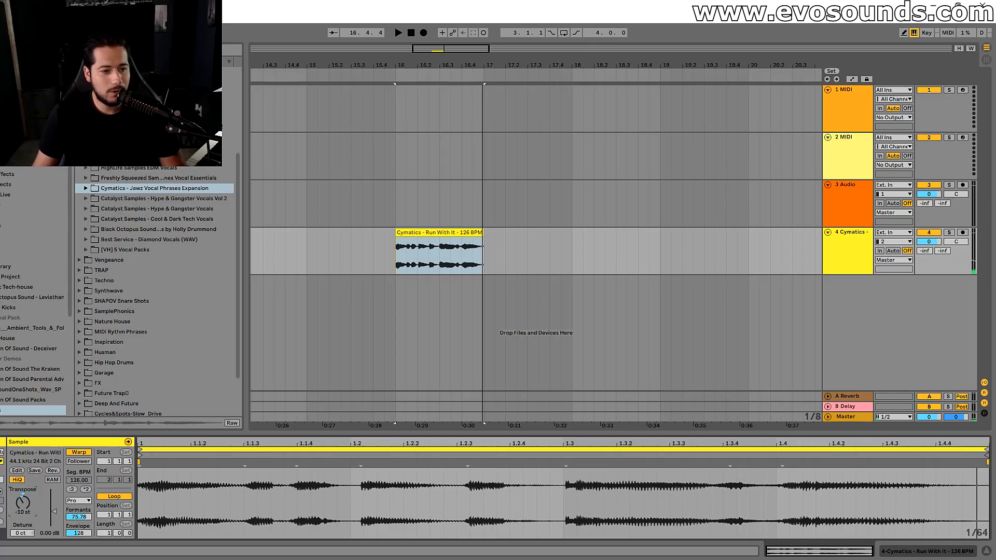
key("space")
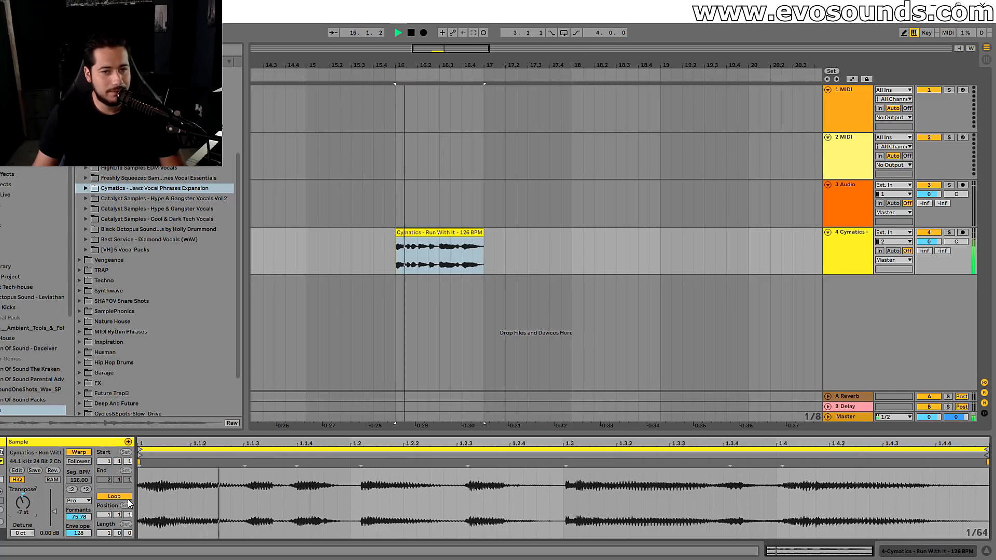
left_click_drag(78, 513, 81, 520)
key("space")
key("space")
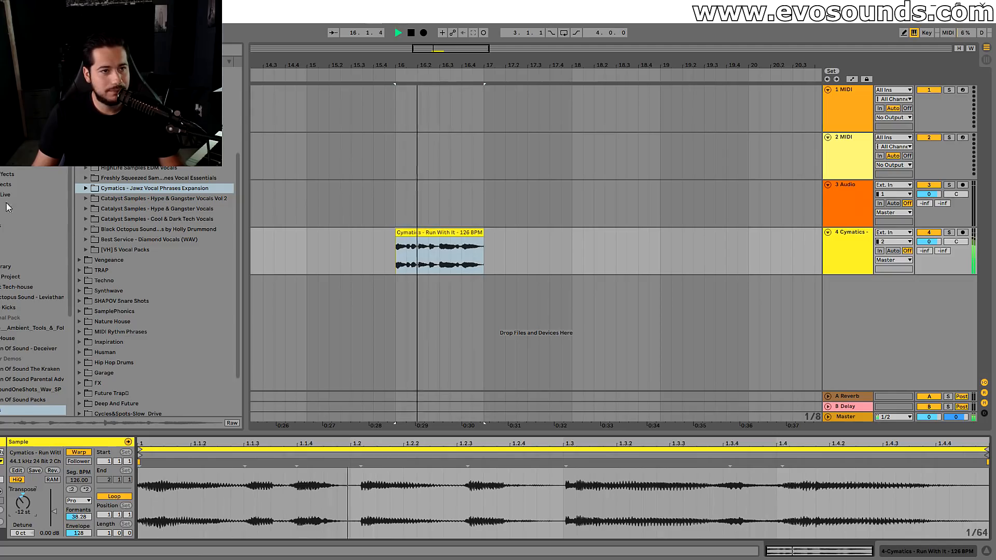
- Add an EQ Eight to the vocal track, turn band 2 into a low cut slightly above 100 Hz and play the result
left_click(7, 176)
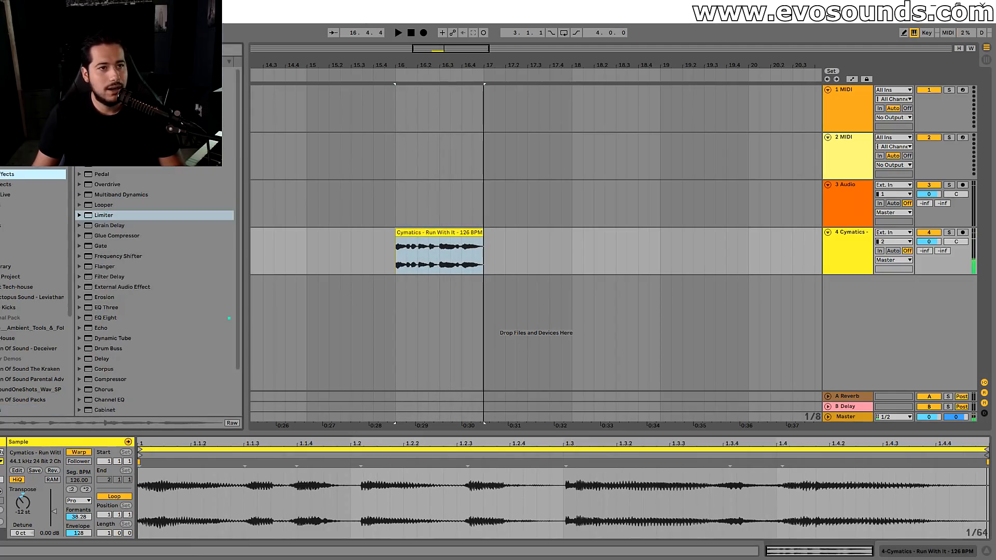
type("eq")
left_click_drag(870, 243, 848, 243)
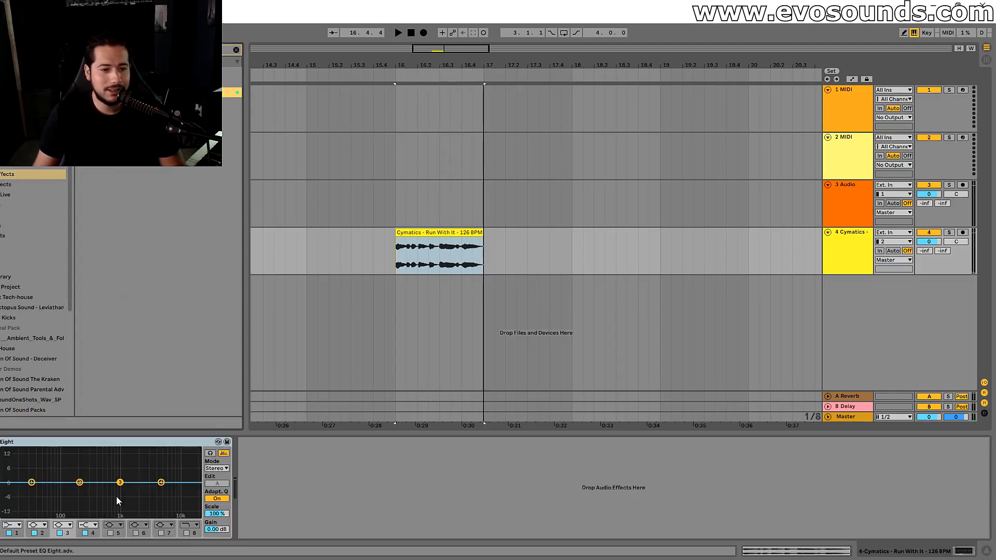
left_click(37, 525)
left_click(36, 475)
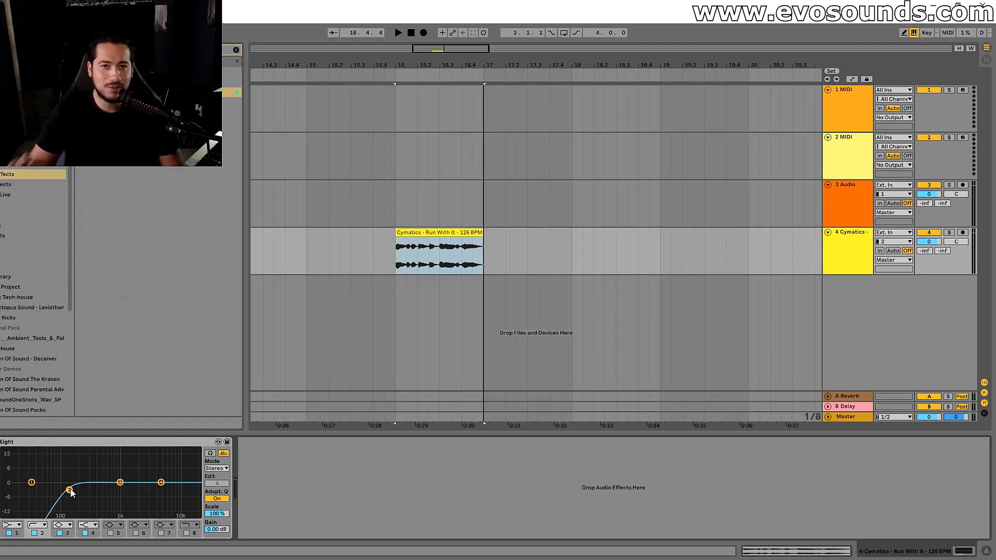
key("space")
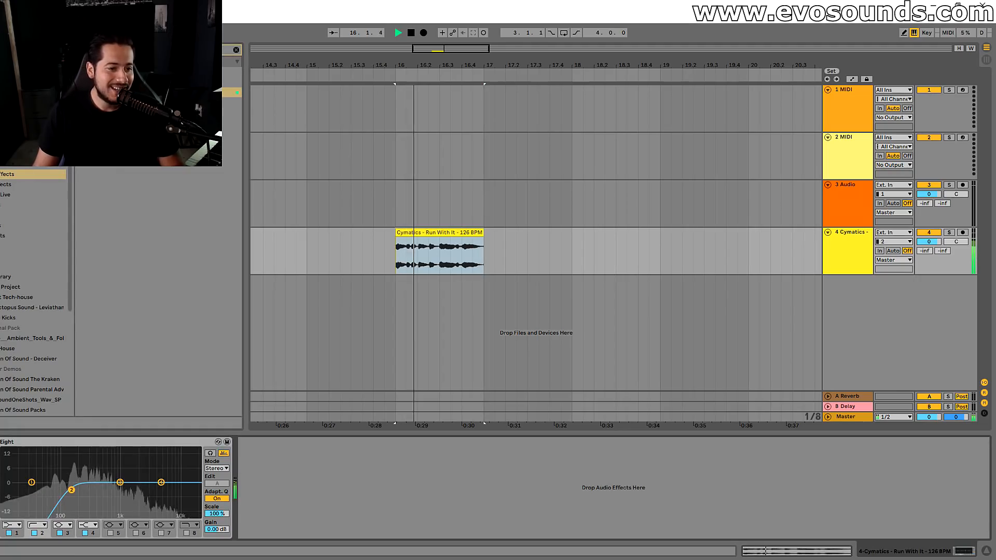
key("space")
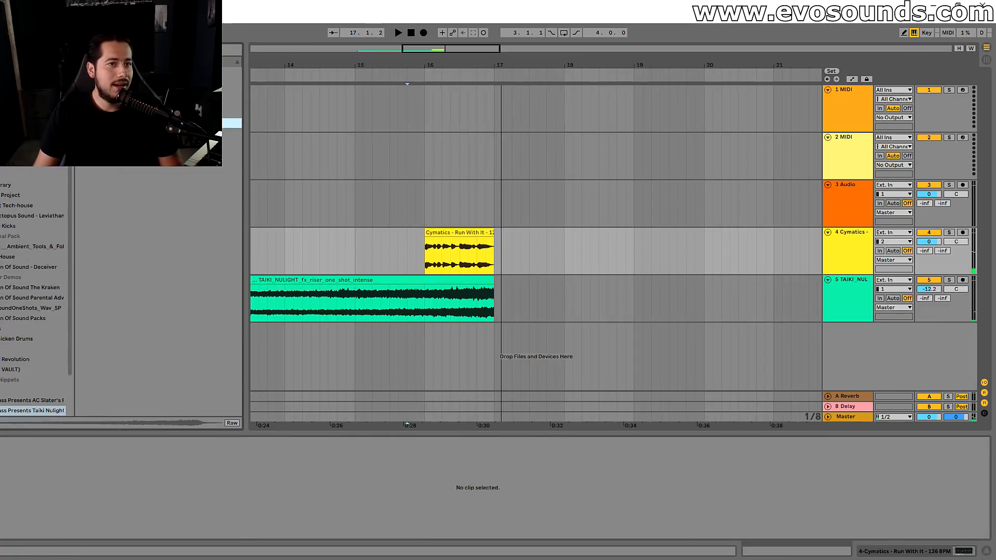
- Find the TAIKI_NULIGHT drum fills, place fill_short_128 on the 3 Audio track at 16.3 and play it
left_click(86, 93)
left_click(86, 82)
left_click(124, 103)
left_click_drag(135, 154, 390, 197)
key("ctrl+z")
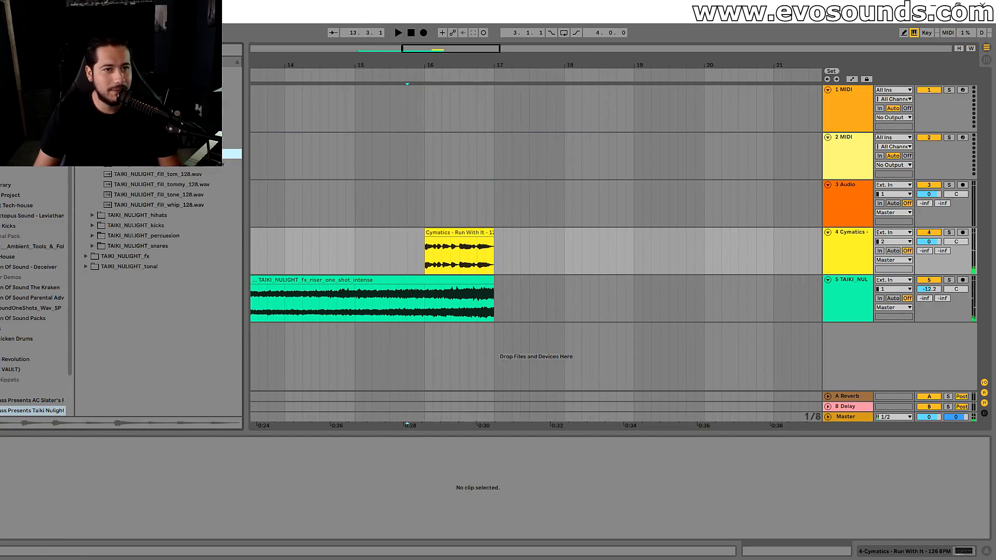
left_click_drag(155, 144, 469, 191)
key("space")
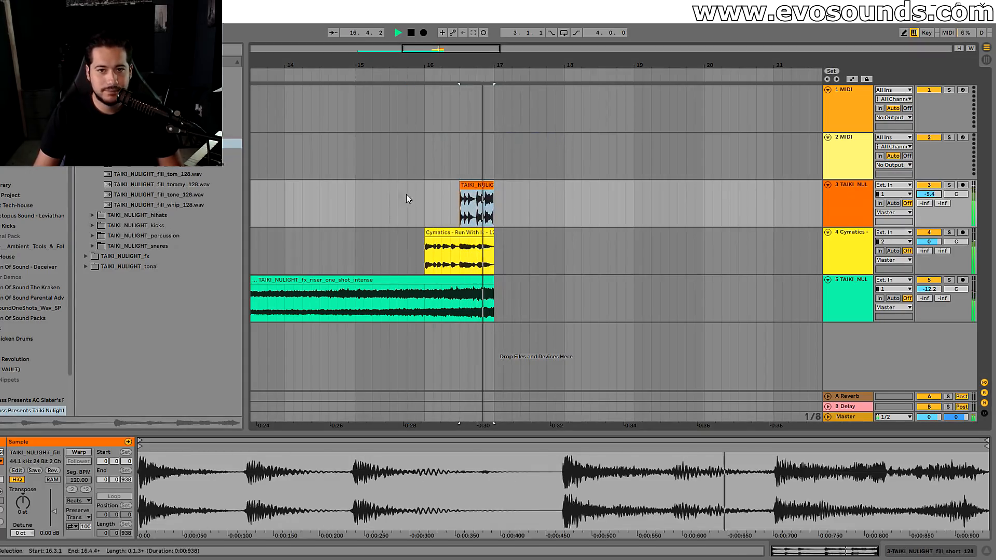
key("space")
- Preview other fills and try TAIKI_NULIGHT_fill_tone_128.wav in place of the fill at 16.3
left_click(178, 185)
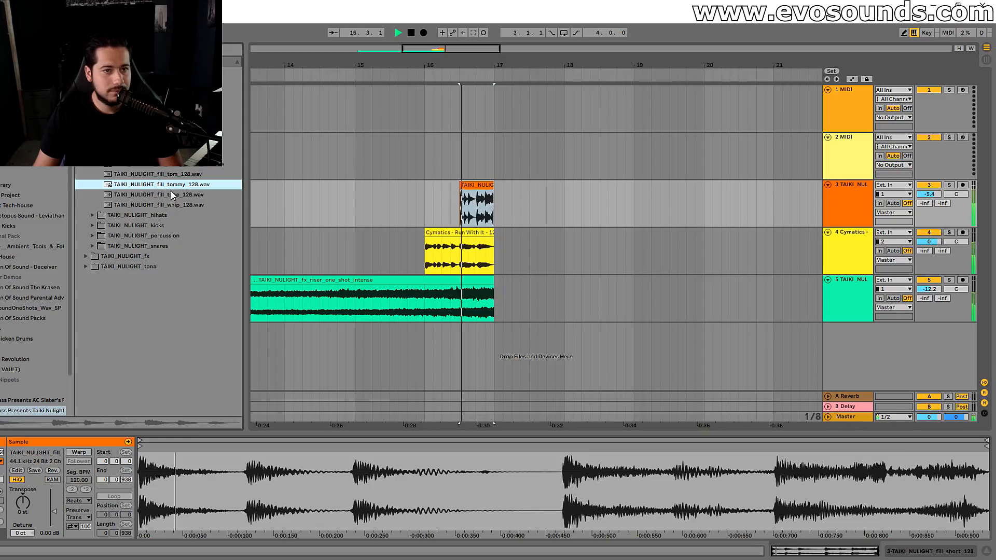
left_click(170, 194)
left_click_drag(169, 196, 460, 203)
key("space")
- Replace the fill at 16.3 with TAIKI_NULIGHT_fill_whip_128.wav and play it with the vocal and riser
left_click(148, 206)
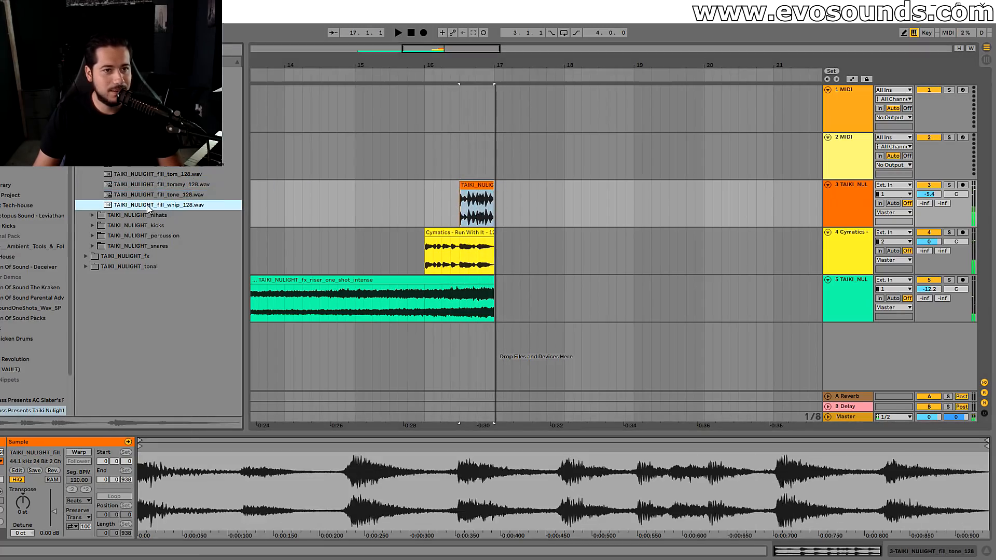
left_click_drag(149, 209, 460, 200)
key("space")
key("space")
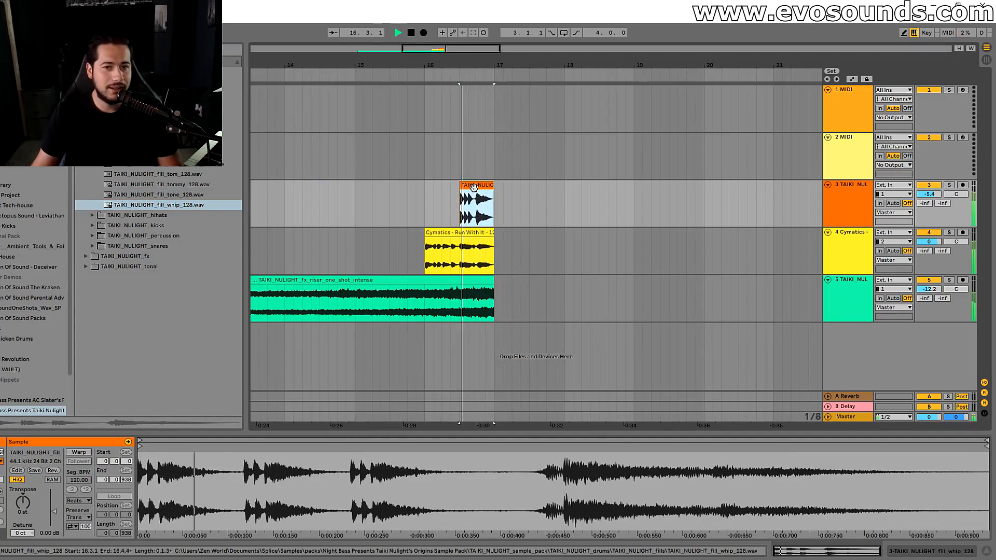
- Lower the riser track's volume to -14.2 dB and play the transition
key("space")
left_click_drag(928, 289, 929, 294)
key("space")
key("space")
- Audition the one-shot samples in the TAIKI_NULIGHT_kicks folder
left_click(92, 102)
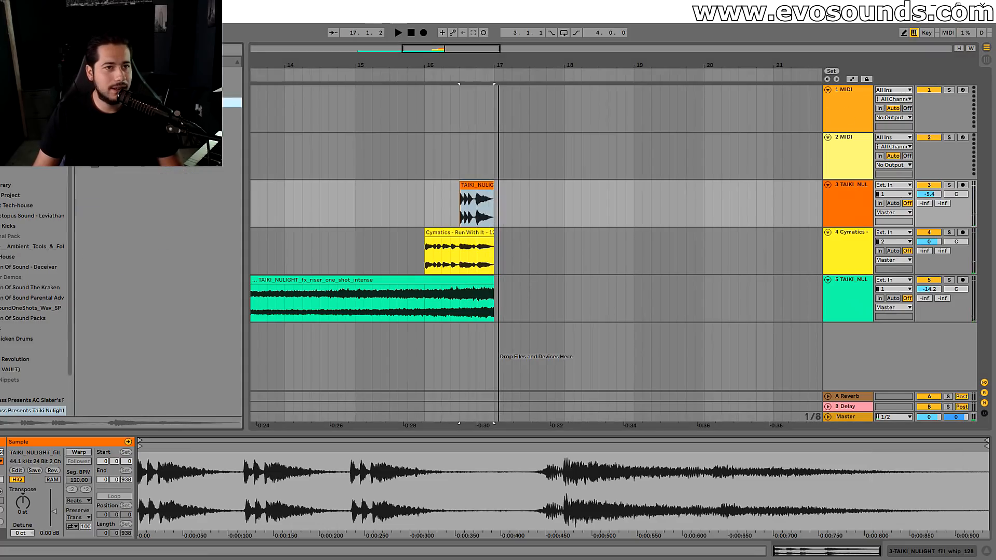
left_click(92, 123)
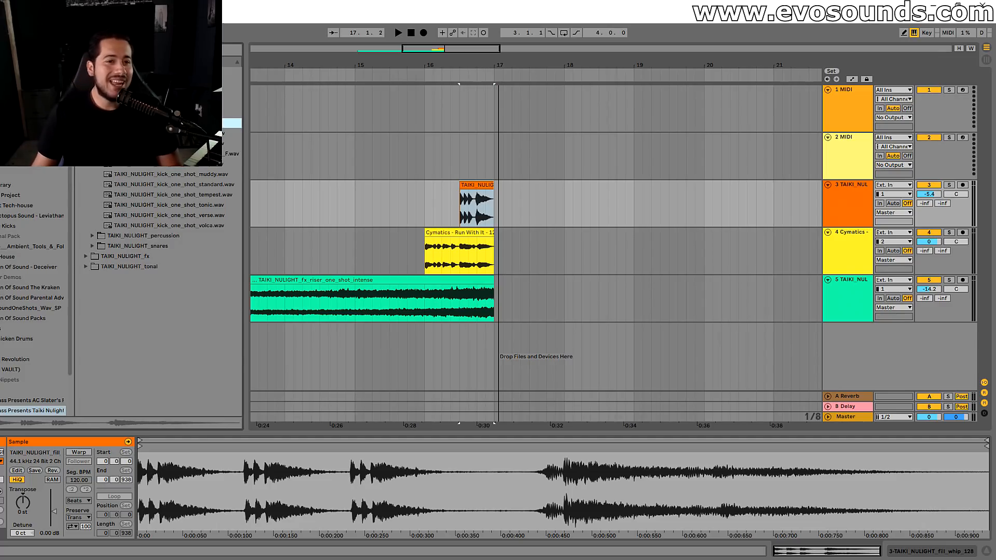
left_click(166, 143)
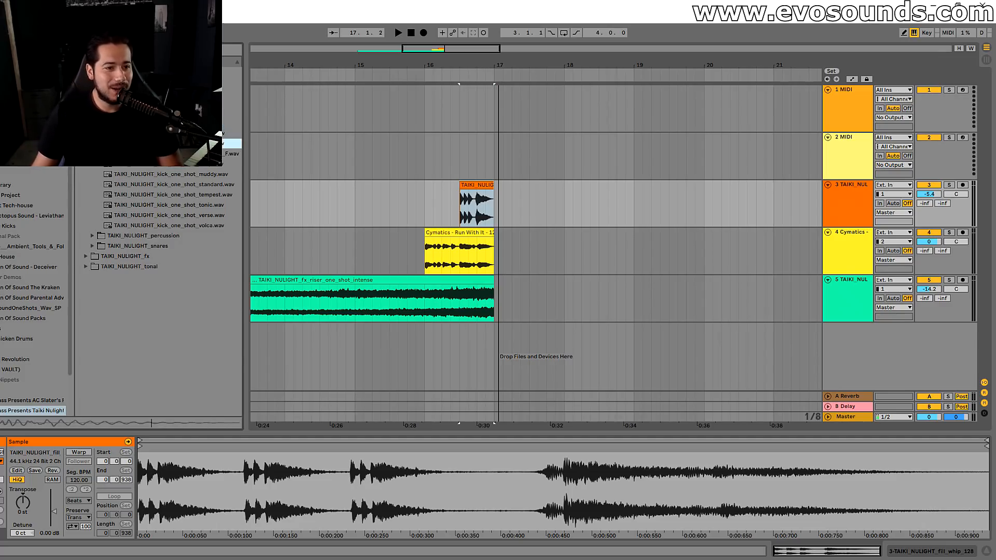
left_click(205, 175)
left_click(207, 184)
left_click(207, 195)
left_click(207, 205)
left_click(207, 224)
key("Up")
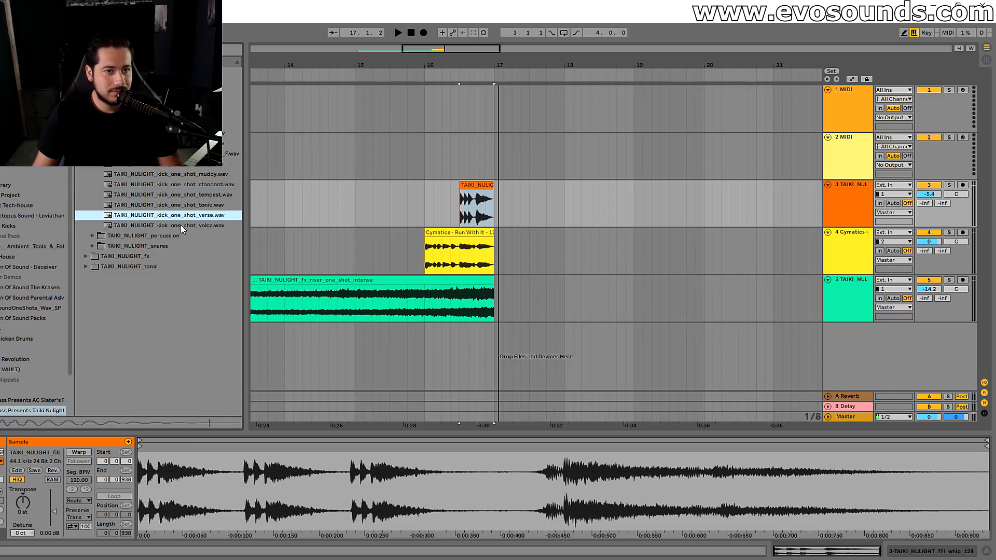
- Place TAIKI_NULIGHT_kick_one_shot_volca.wav on track 2 at bar 17, duplicate it on every beat up to 18.1 and play it
left_click_drag(181, 225, 497, 152)
left_click_drag(447, 51, 452, 114)
left_click_drag(474, 162, 431, 163)
key("ctrl+d")
key("ctrl+d")
key("ctrl+d")
key("ctrl+d")
left_click(332, 154)
key("space")
- Repeat the one-bar kick pattern from bar 18 until the kicks reach bar 24
left_click_drag(627, 163, 437, 163)
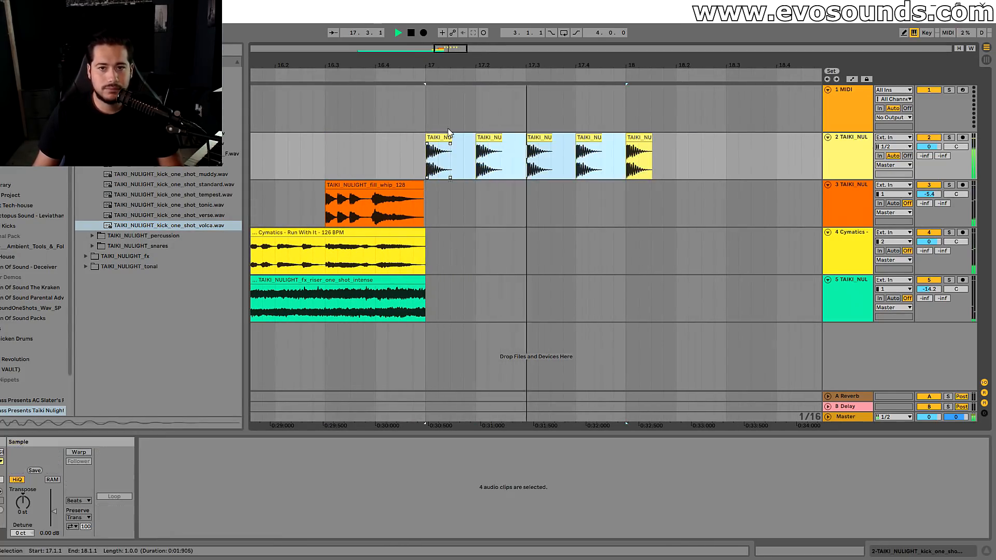
key("ctrl+d")
left_click_drag(475, 47, 483, 7)
key("ctrl+d")
key("ctrl+d")
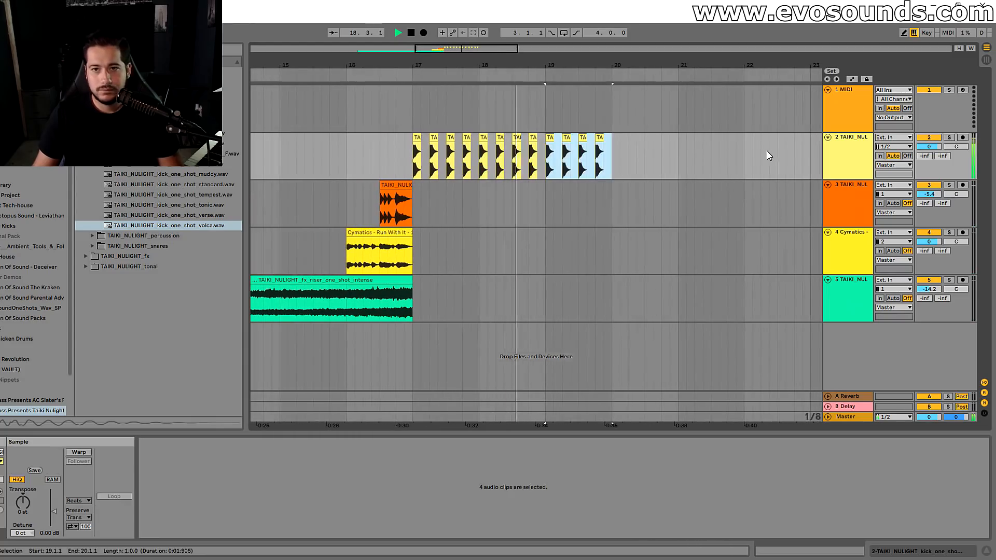
key("ctrl+d")
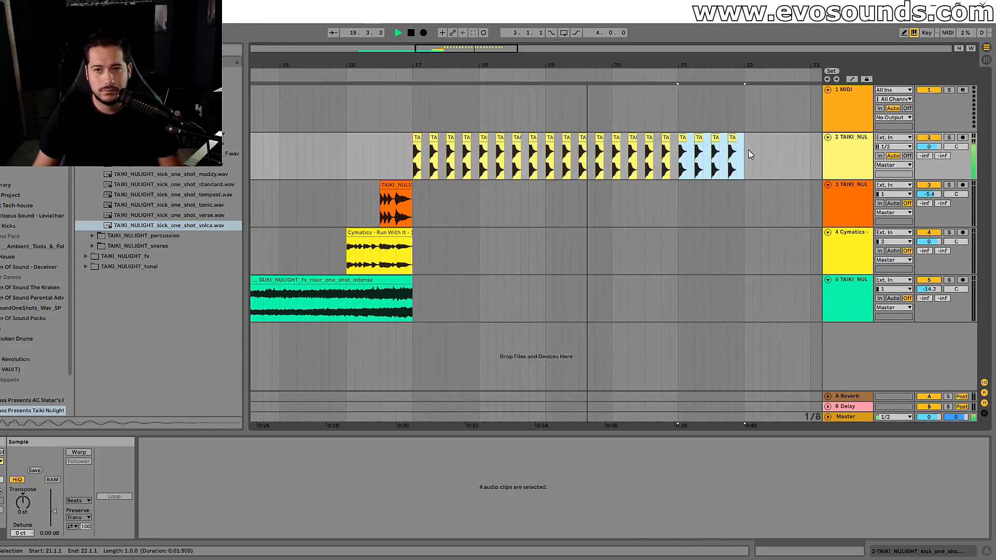
left_click_drag(565, 49, 582, 67)
left_click(673, 138)
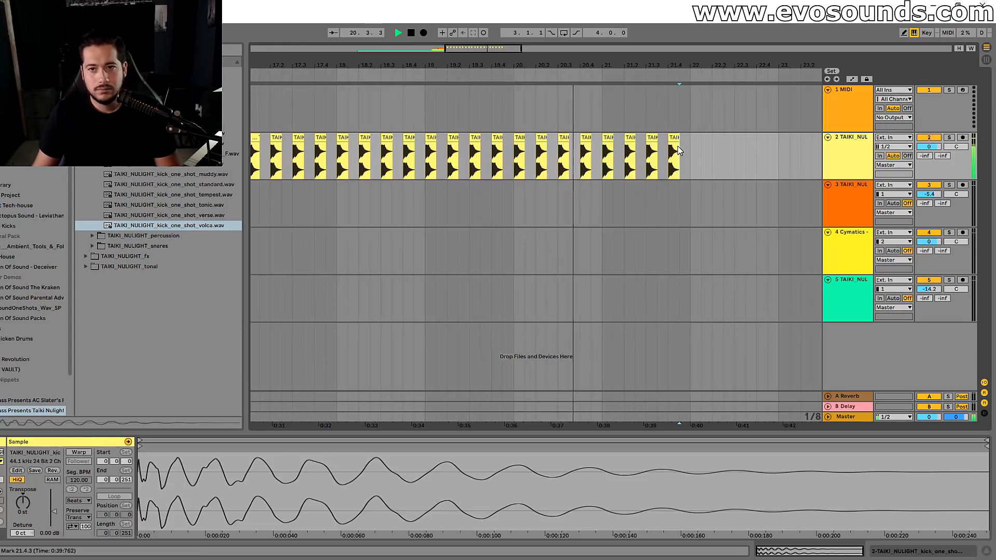
left_click(656, 145)
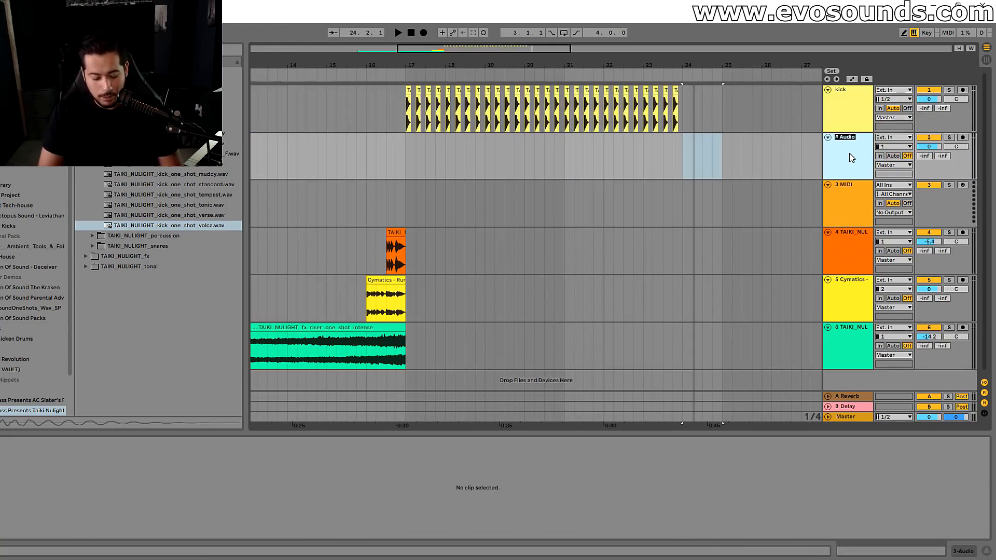
- Name the new audio track clap and place a TAIKI_NULIGHT clap one-shot on it at 17.2, playing it with the kick
left_click_drag(430, 53, 432, 72)
left_click(93, 93)
key("Down")
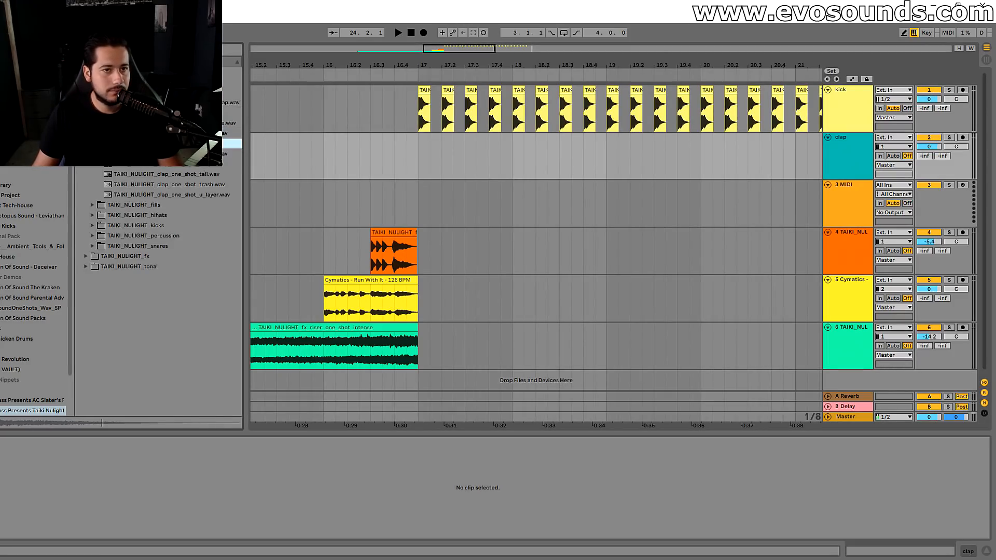
left_click_drag(488, 128, 430, 164)
key("space")
left_click(365, 149)
key("space")
key("space")
- Duplicate the clap to 17.4 and repeat that two-clap bar until the claps reach bar 24
key("ctrl+d")
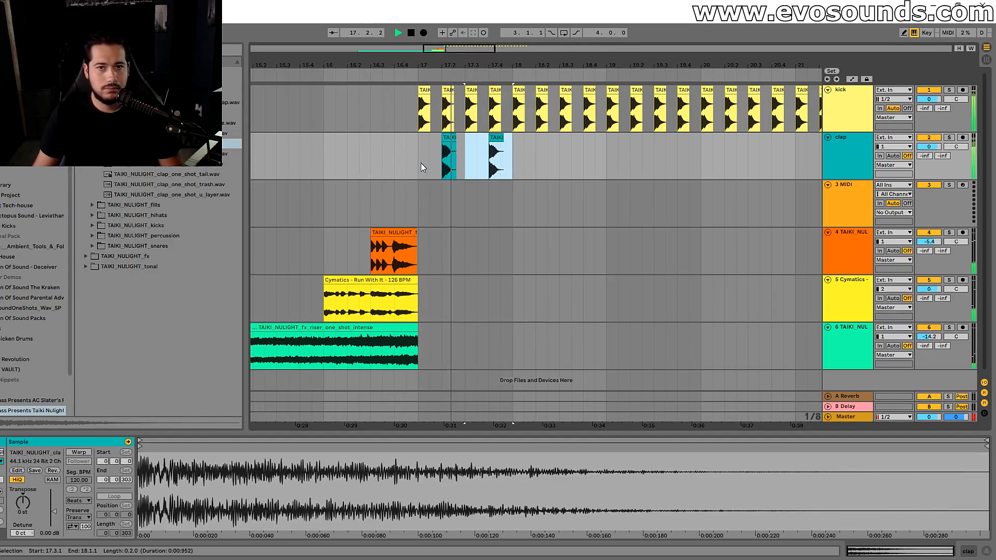
left_click(516, 156)
left_click_drag(517, 157, 420, 155)
key("ctrl+d")
key("ctrl+d")
key("ctrl+d")
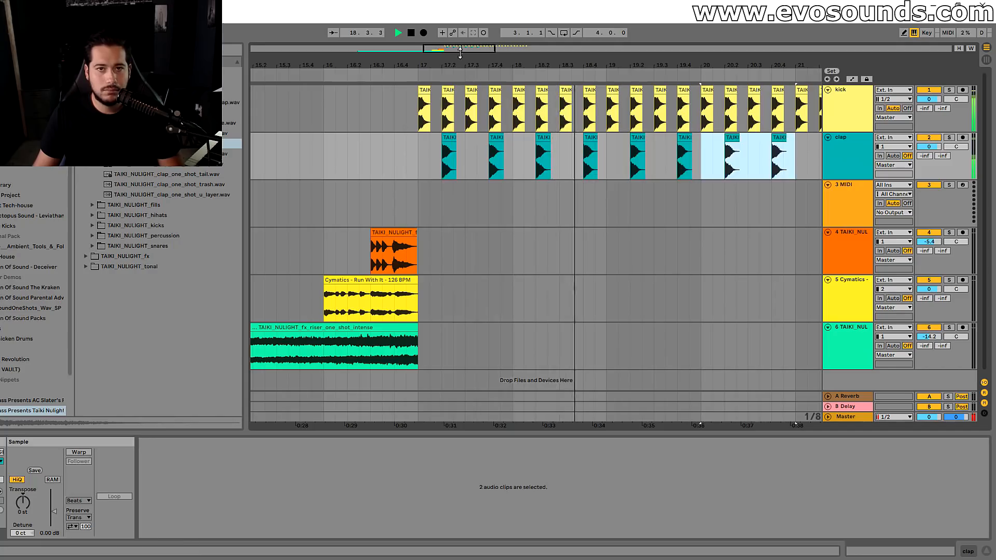
key("minus")
key("ctrl+d")
key("ctrl+d")
key("ctrl+d")
key("space")
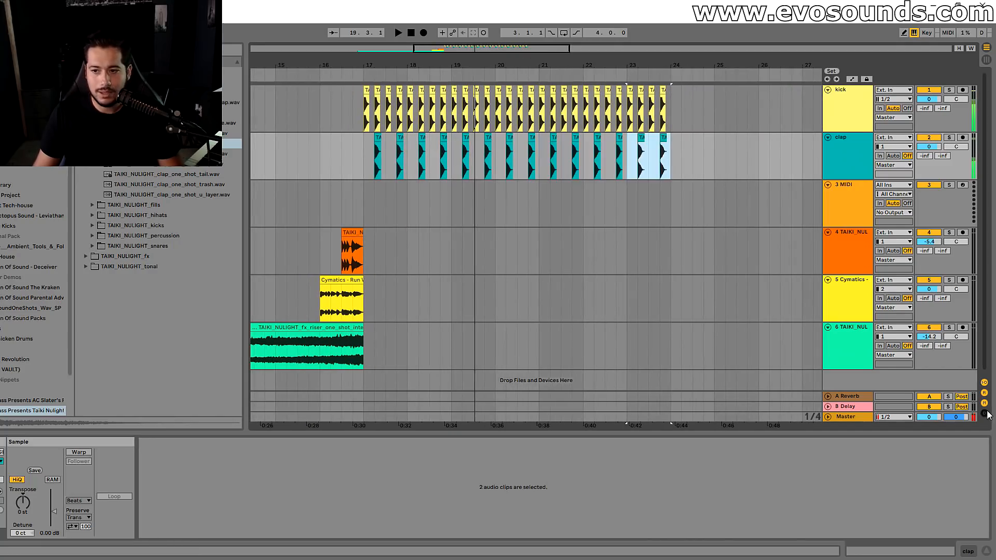
- Show the track delays, audition the clap track with a 5 ms delay and reduce its delay to 3 ms
left_click(984, 413)
left_click(949, 138)
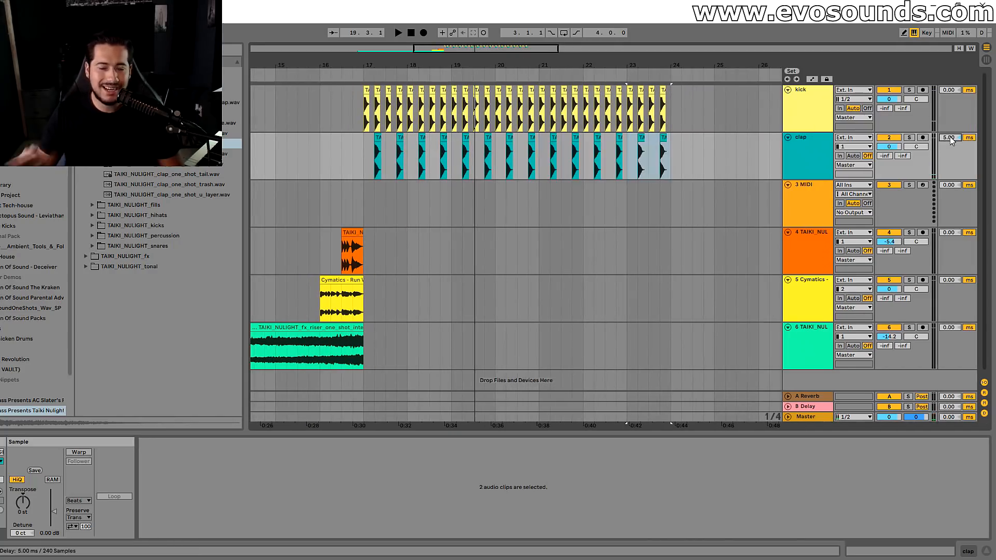
left_click(358, 154)
key("space")
key("space")
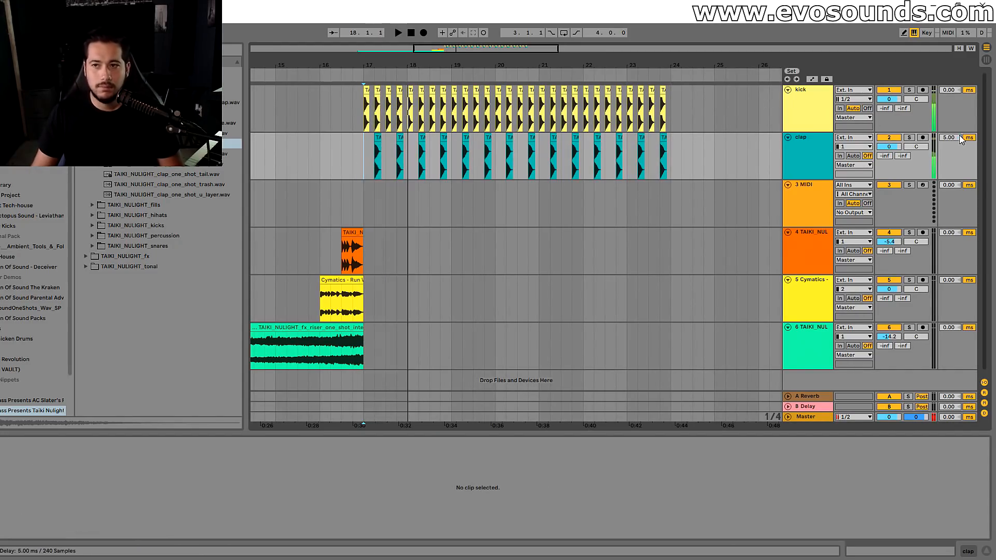
key("space")
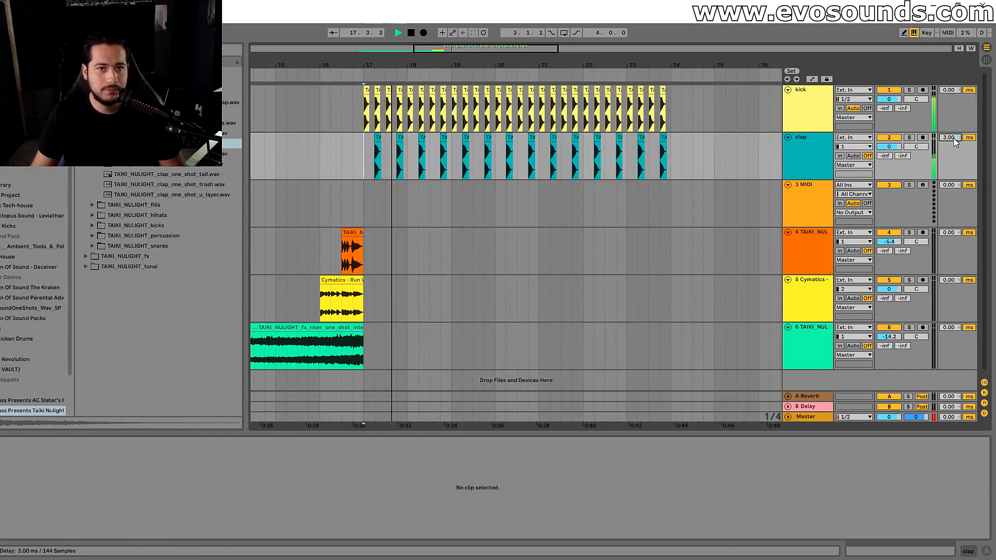
- Place the TAIKI_NULIGHT open hi-hat low short one-shot on the empty third track at 17.1.3
mouse_move(332, 65)
left_mouse_down()
mouse_move(326, 156)
mouse_move(327, 83)
left_mouse_up()
key("space")
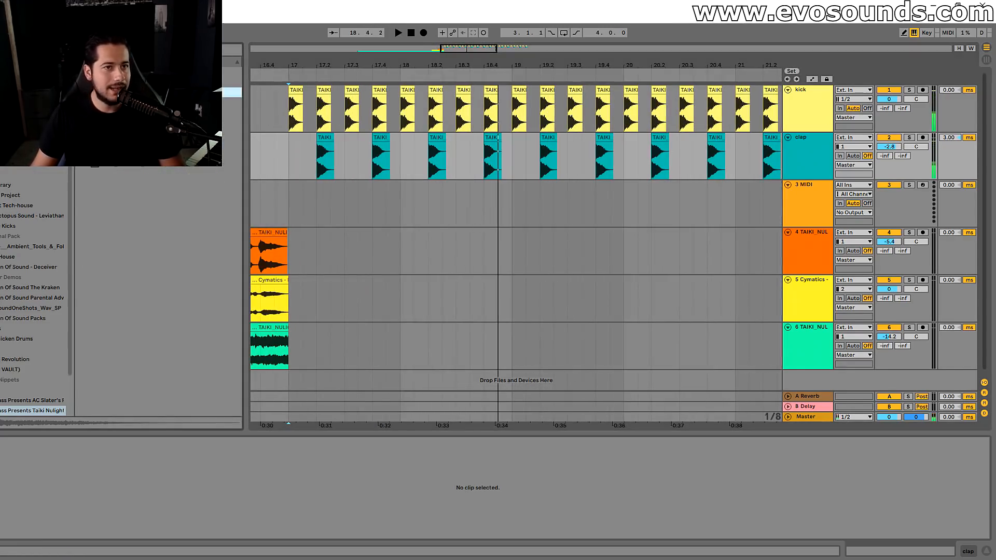
left_click(232, 112)
left_click(192, 175)
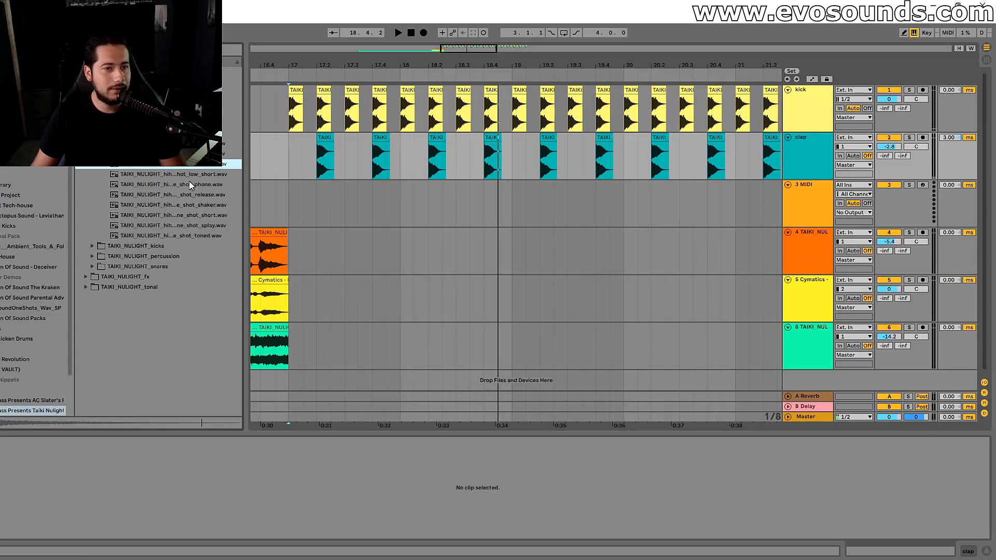
left_click(193, 185)
left_click_drag(188, 175, 303, 199)
- Duplicate the hi-hat onto the following offbeats of bar 17 and select the one-bar pattern
key("space")
key("ctrl+d")
key("ctrl+d")
key("ctrl+d")
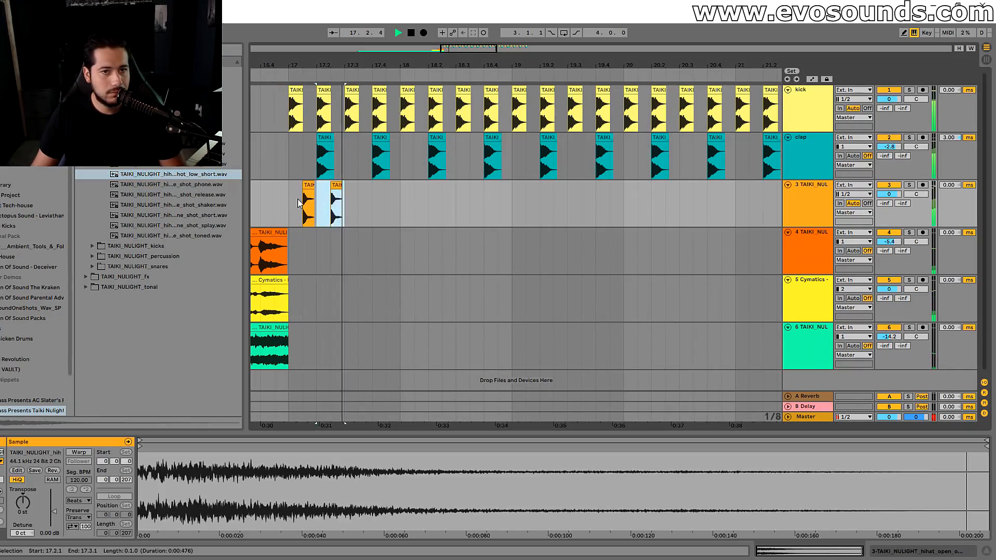
key("space")
left_click(295, 206, "shift")
- Repeat the one-bar offbeat hi-hat pattern from bar 18 until the hats reach bar 24
key("ctrl+d")
key("ctrl+d")
key("ctrl+d")
key("ctrl+d")
key("ctrl+d")
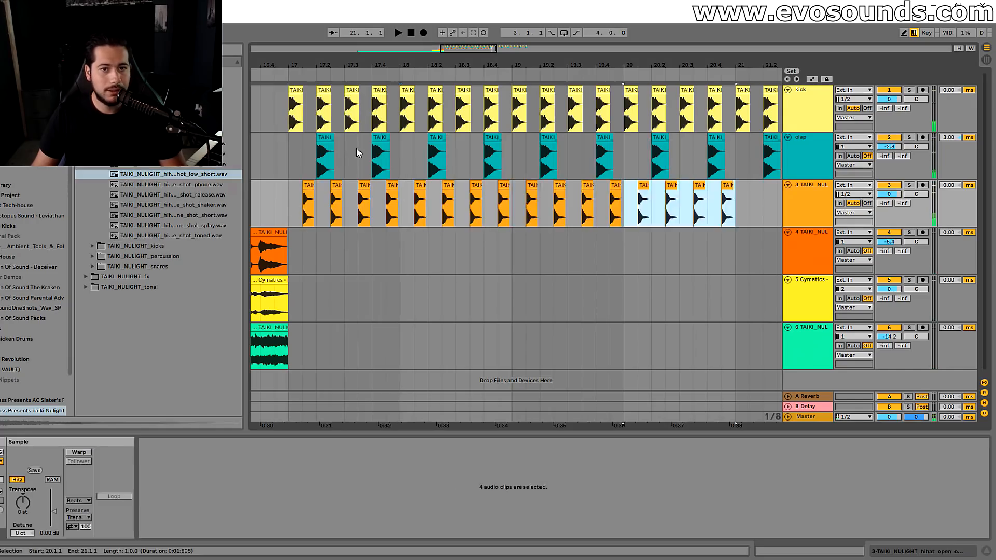
key("minus")
key("minus")
key("minus")
key("ctrl+d")
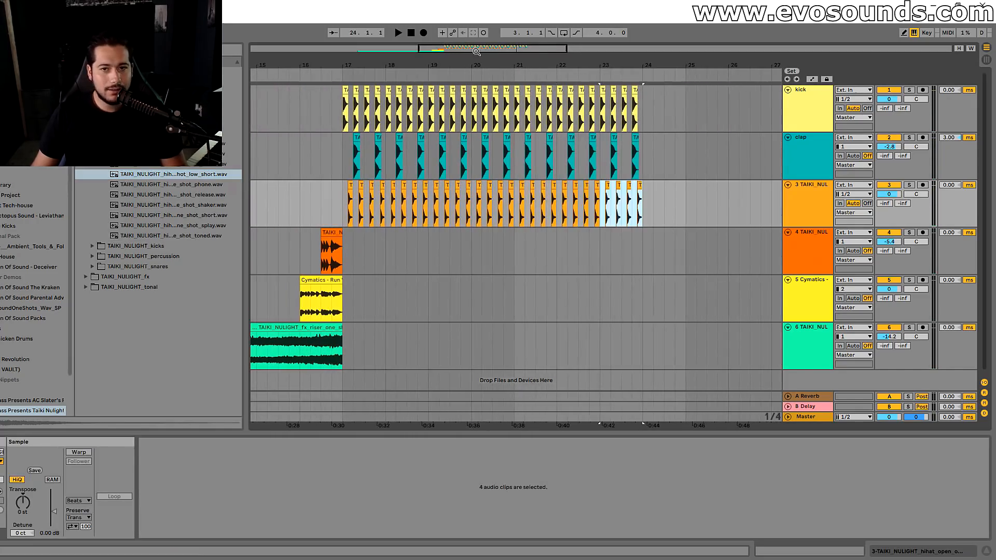
- Play the drum groove from bar 17 and set the hi-hat track's volume to -3.9 dB
left_click_drag(476, 50, 454, 47)
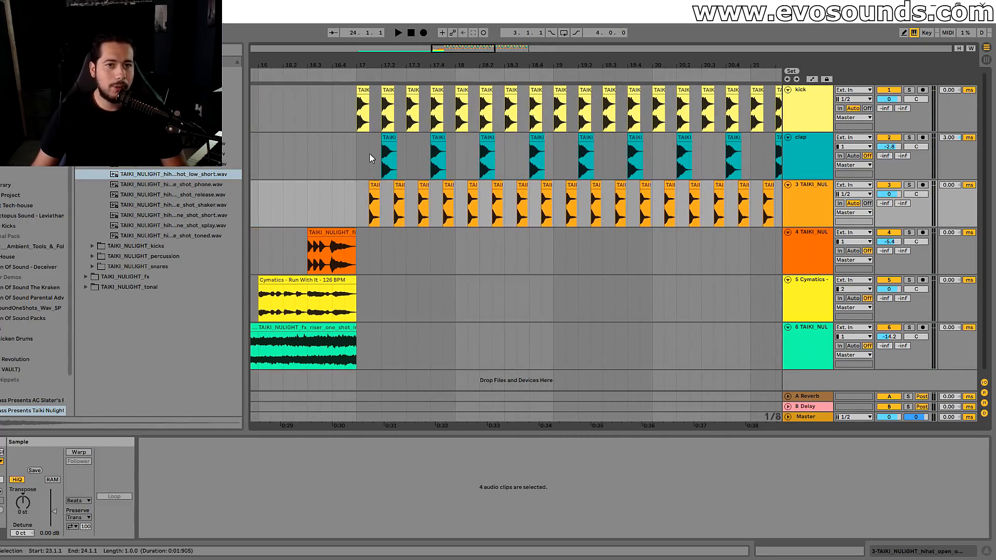
left_click(369, 154)
left_click(359, 155)
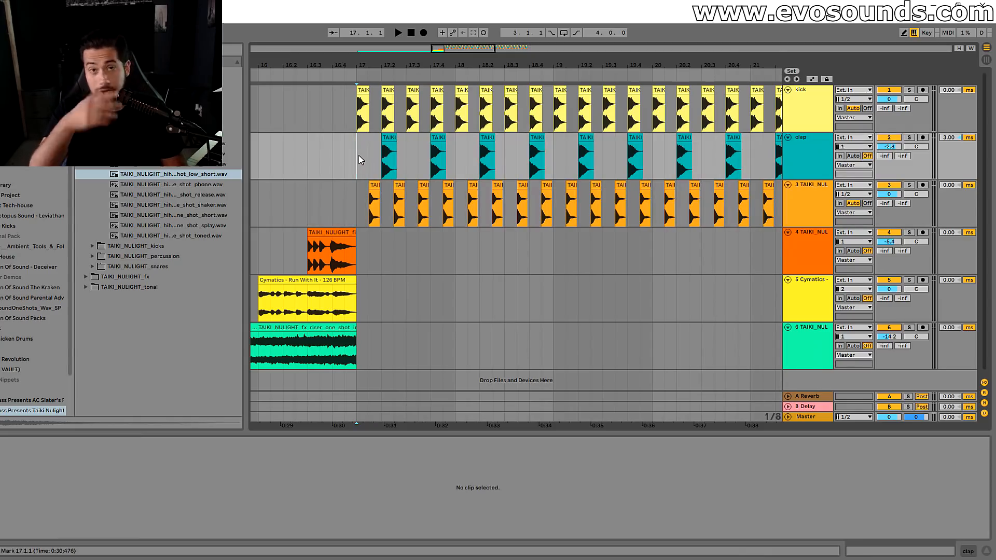
left_click_drag(369, 57, 370, 73)
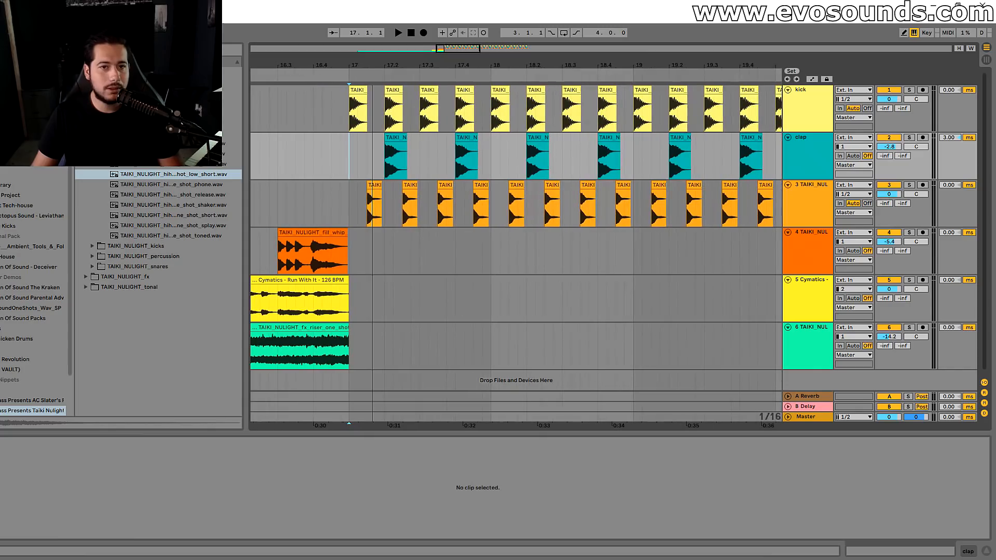
left_click_drag(890, 197, 890, 207)
key("space")
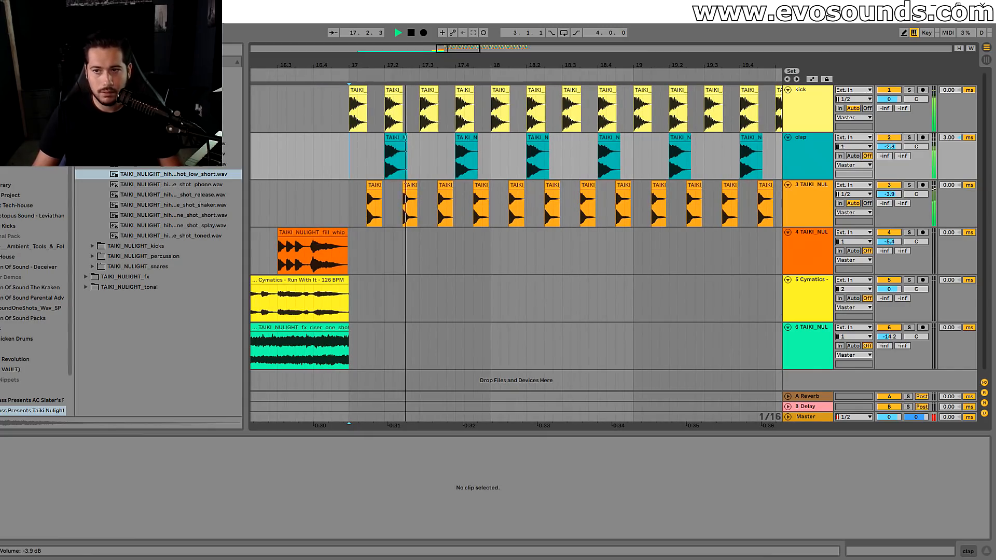
left_click(621, 186)
left_click_drag(615, 64, 518, 82)
key("space")
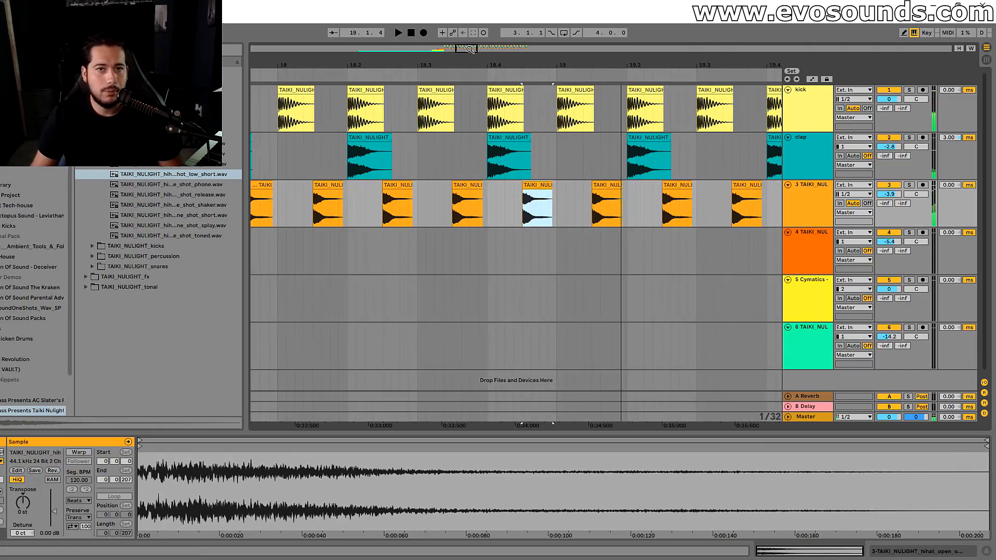
- Add an audio track named SMALL CLAP below the clap track and place a TAIKI_NULIGHT clap one-shot on it at 17.1.2
left_click_drag(469, 49, 457, 41)
left_click(799, 159)
key("ctrl+t")
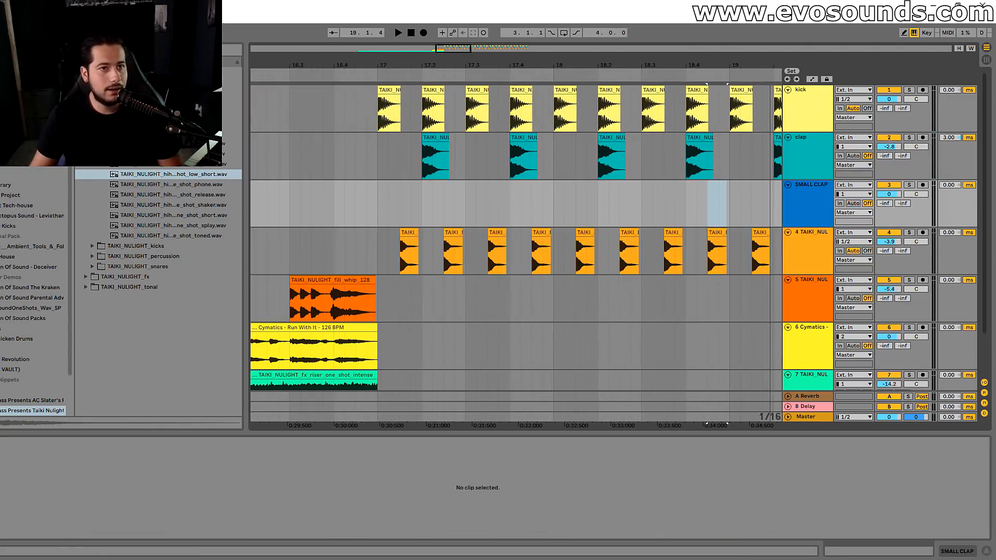
left_click(92, 113)
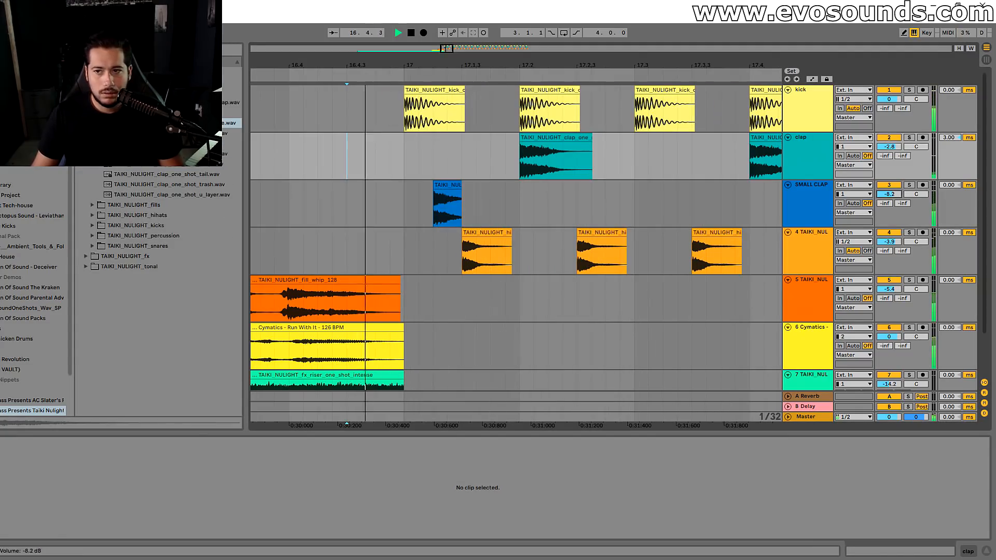
- Set the SMALL CLAP track's volume to -8.6 dB while playing into the drop
left_click_drag(889, 194, 888, 196)
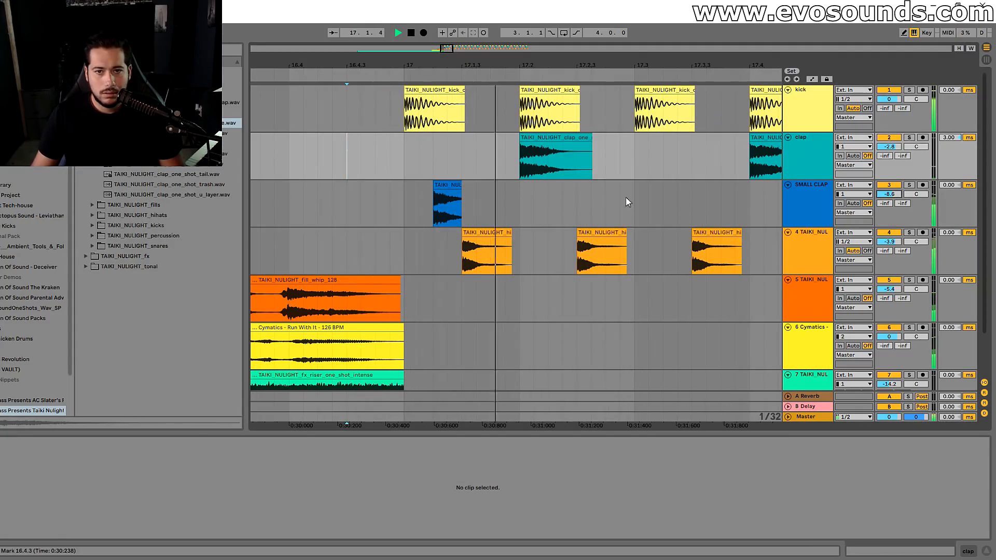
key("space")
key("space")
- Copy the small clap from 17.1.2 to 18.4.4 on the same track
left_click_drag(490, 65, 486, 37)
left_click(359, 185)
key("ctrl+c")
left_click(676, 199)
key("ctrl+v")
- Duplicate the four-bar small clap section from bar 17 so that it repeats at bar 21
left_click_drag(515, 65, 425, 36)
left_click_drag(655, 200, 346, 198)
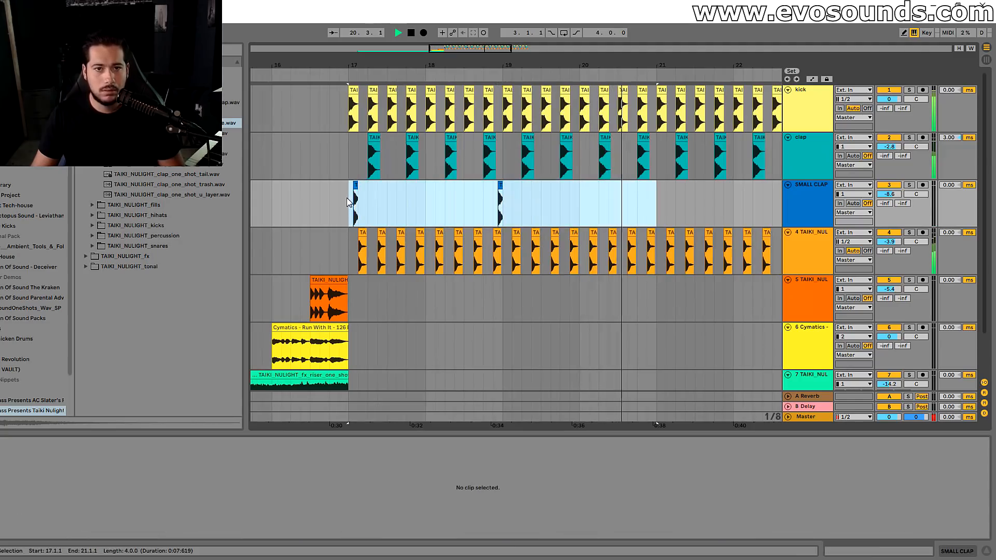
key("ctrl+d")
left_click_drag(469, 56, 480, 48)
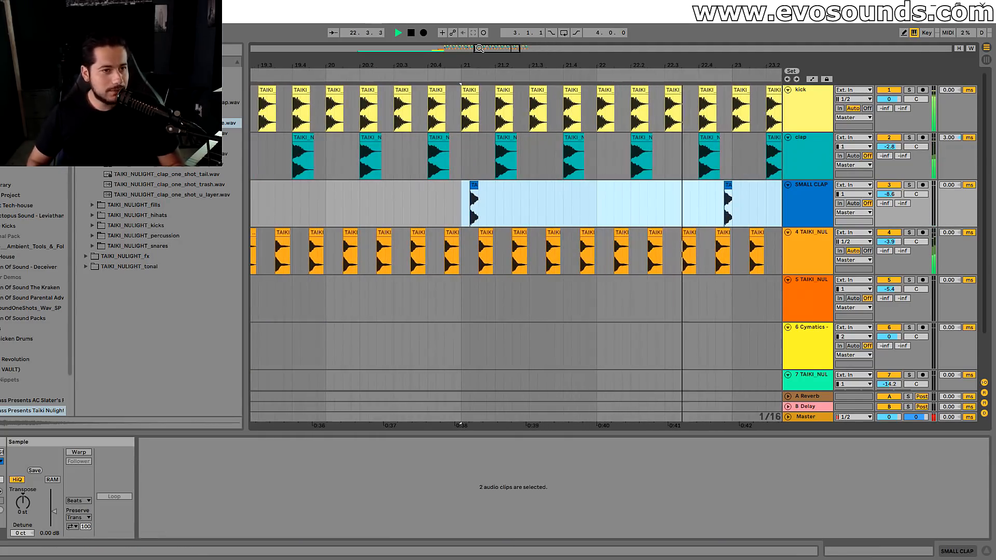
key("space")
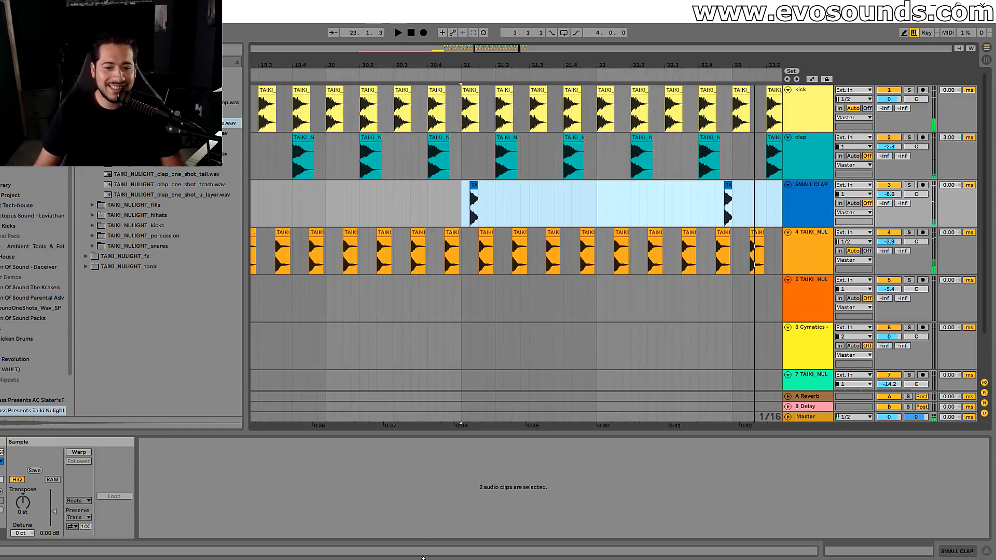
- Switch to the browser, look through the Night Bass channel's YouTube videos and return to Ableton Live
left_click(416, 559)
scroll(379, 330, "down", 3)
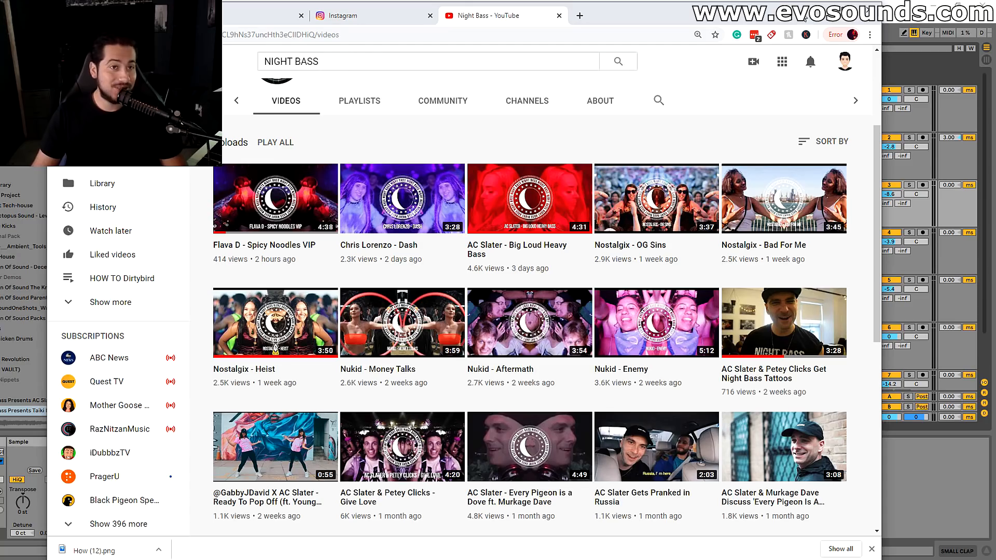
left_click(416, 559)
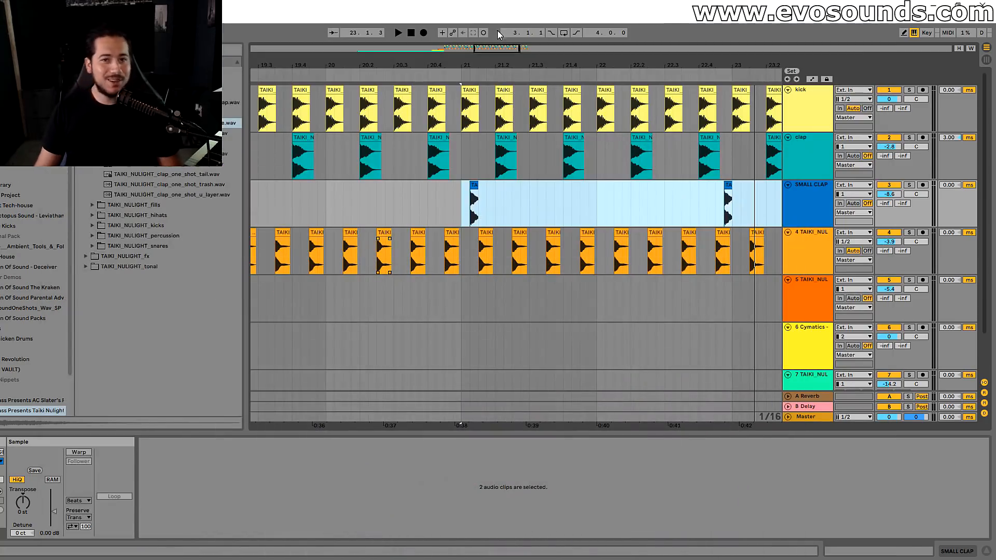
- Play the arrangement from 16.3.3 to hear the fill lead into the drum groove
left_click_drag(502, 47, 469, 34)
left_click(426, 203)
key("space")
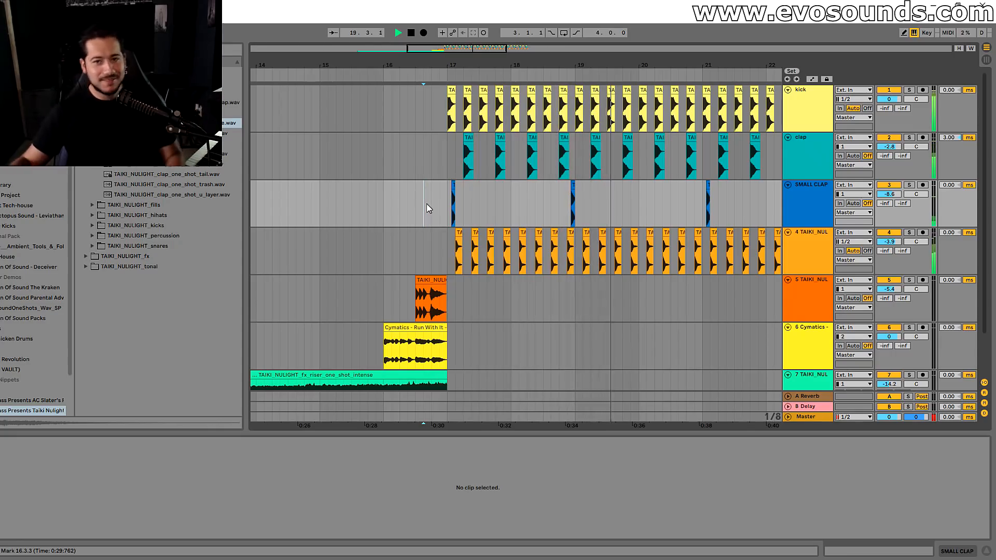
left_click_drag(488, 47, 488, 56)
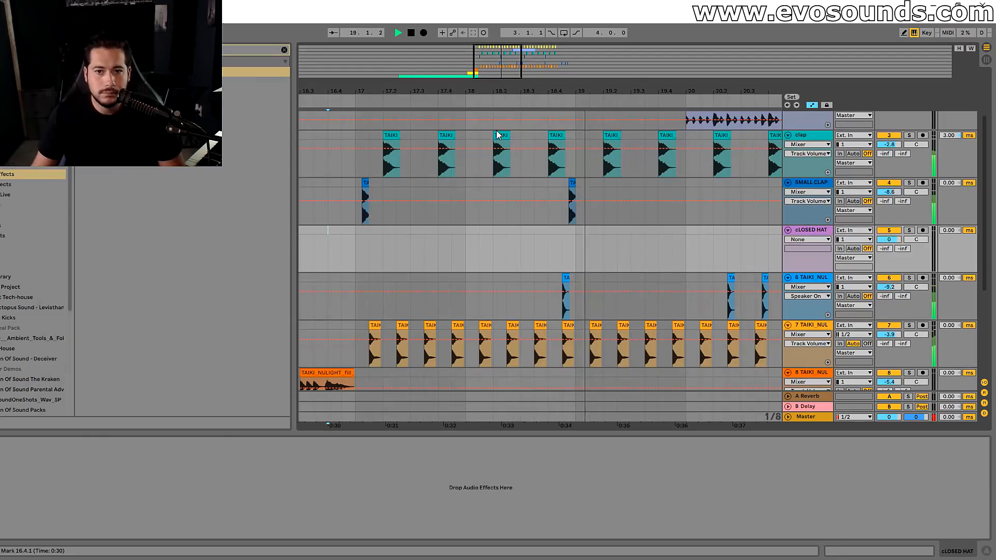
- Find Evolution Of Sound - House Hat 10 in the sample packs and load it on a MIDI track with a one-bar C4 pattern at bar 17
scroll(23, 353, "down", 5)
left_click(38, 351)
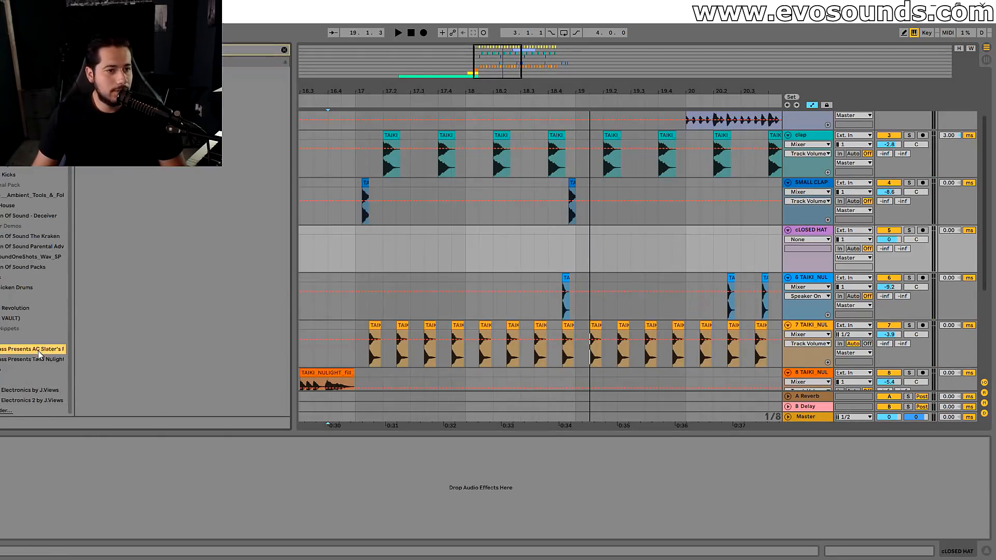
left_click(283, 50)
left_click(93, 112)
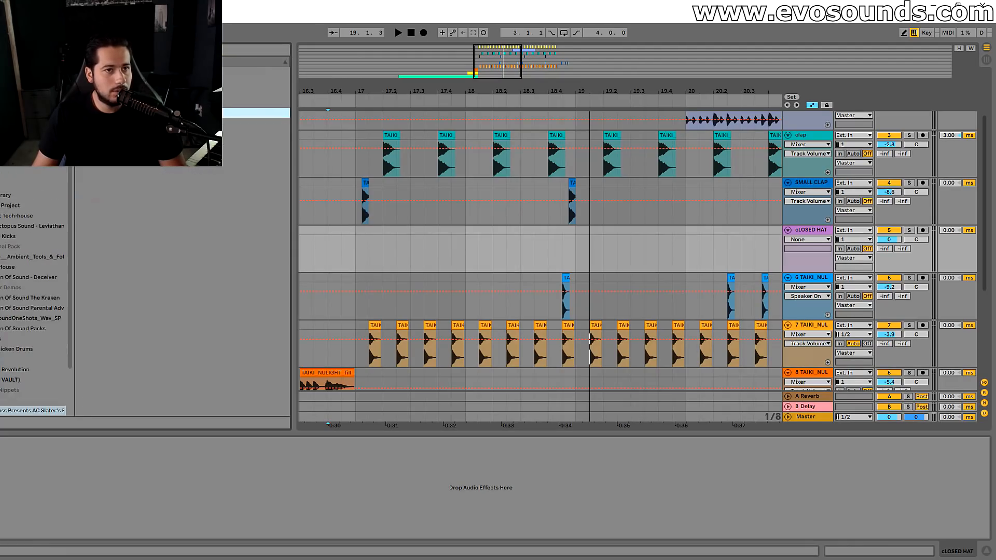
left_click(119, 143)
left_click(142, 210)
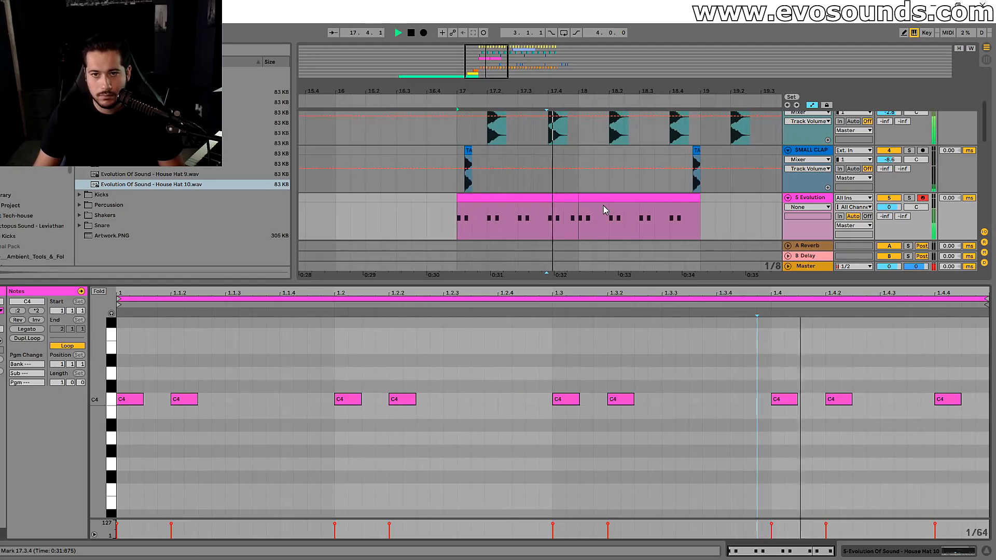
- Repeat the one-bar House Hat 10 clip from bar 18 until the pattern reaches bar 24
left_click(590, 196)
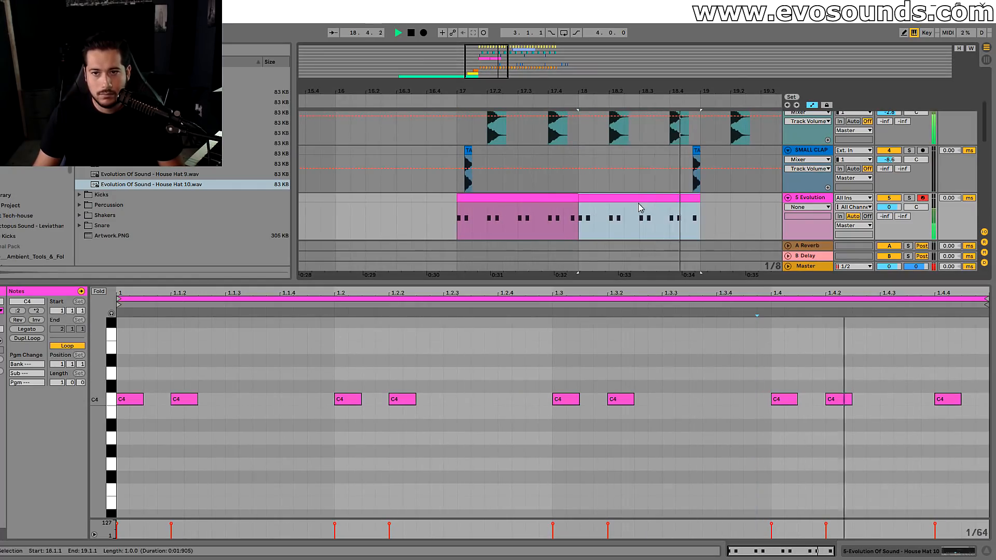
key("ctrl+d")
left_click_drag(499, 57, 514, 47)
key("ctrl+d")
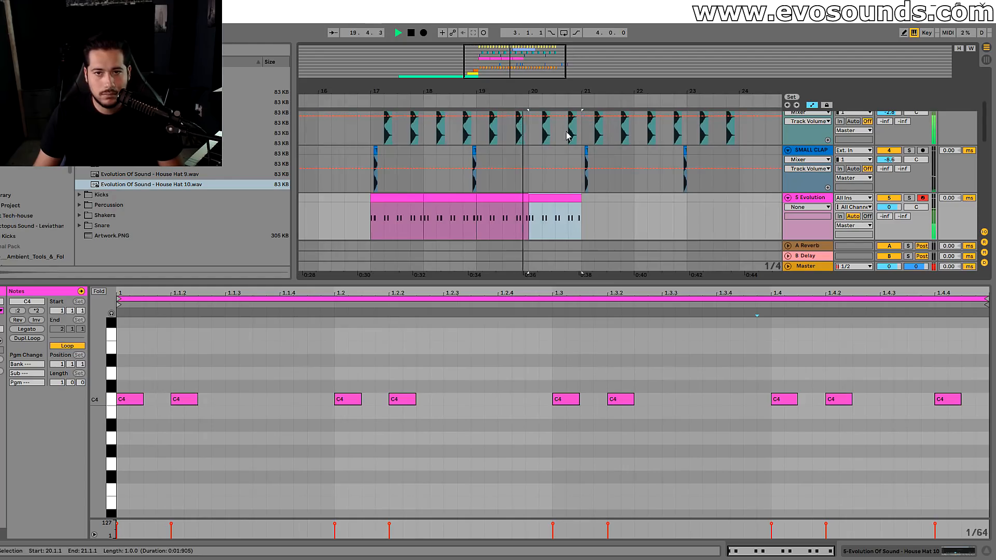
left_click_drag(533, 284, 534, 425)
scroll(527, 311, "up", 3)
key("ctrl+d")
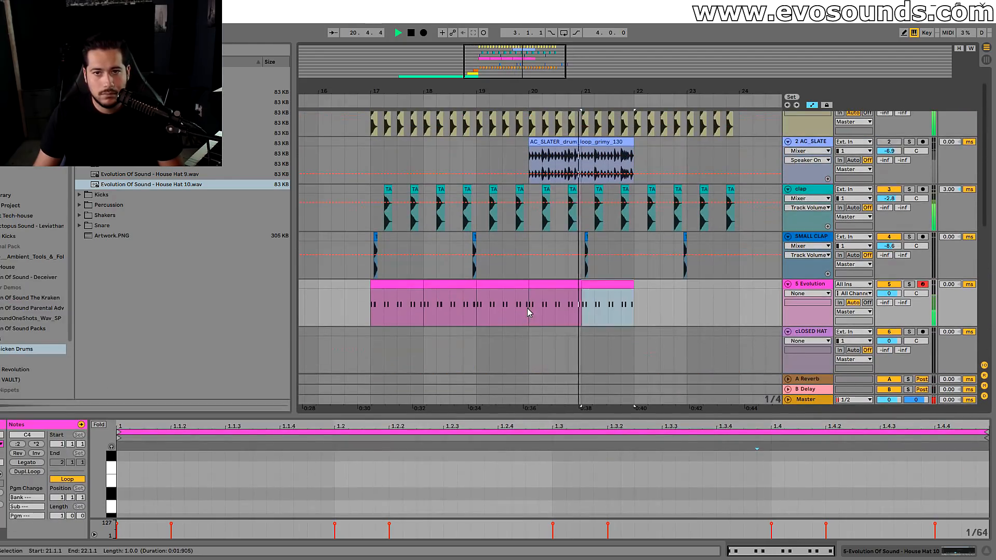
key("ctrl+d")
key("ctrl+d")
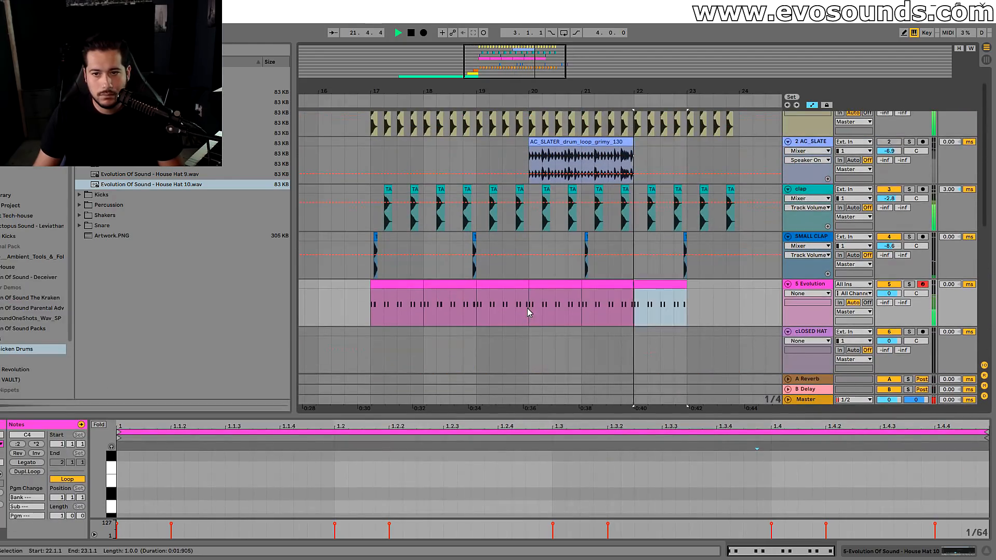
scroll(527, 308, "up", 1)
scroll(526, 311, "down", 5)
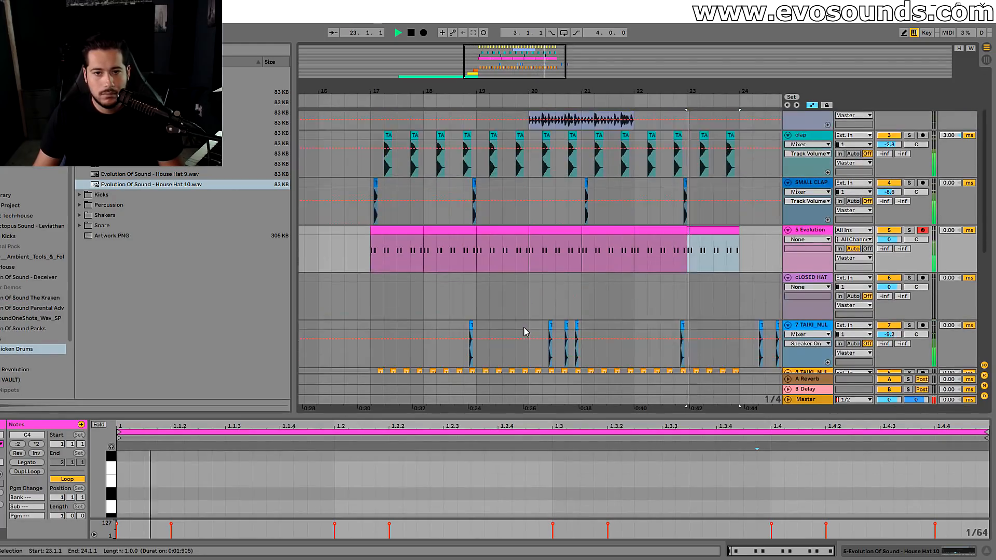
scroll(701, 301, "up", 1)
key("ctrl+d")
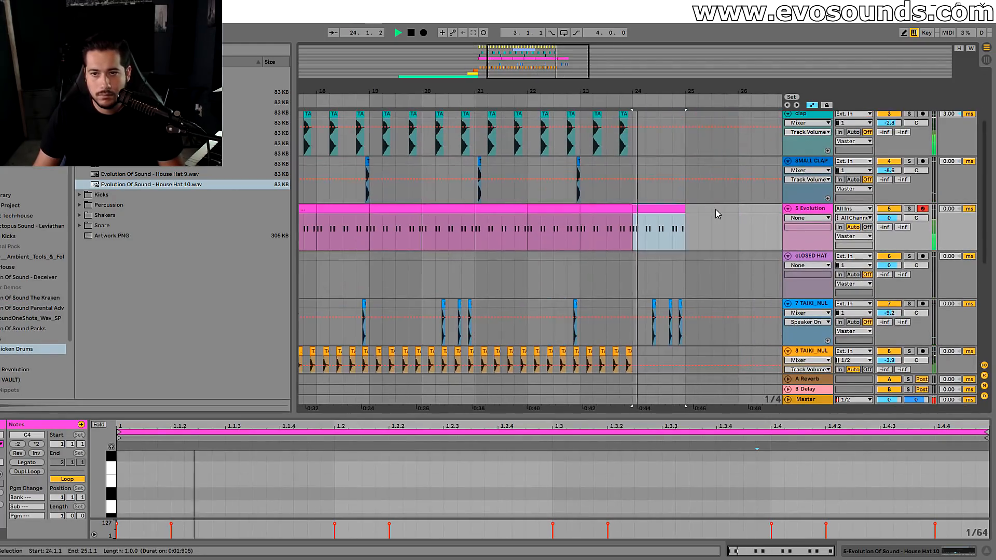
left_click_drag(643, 91, 717, 86)
key("ctrl+z")
key("space")
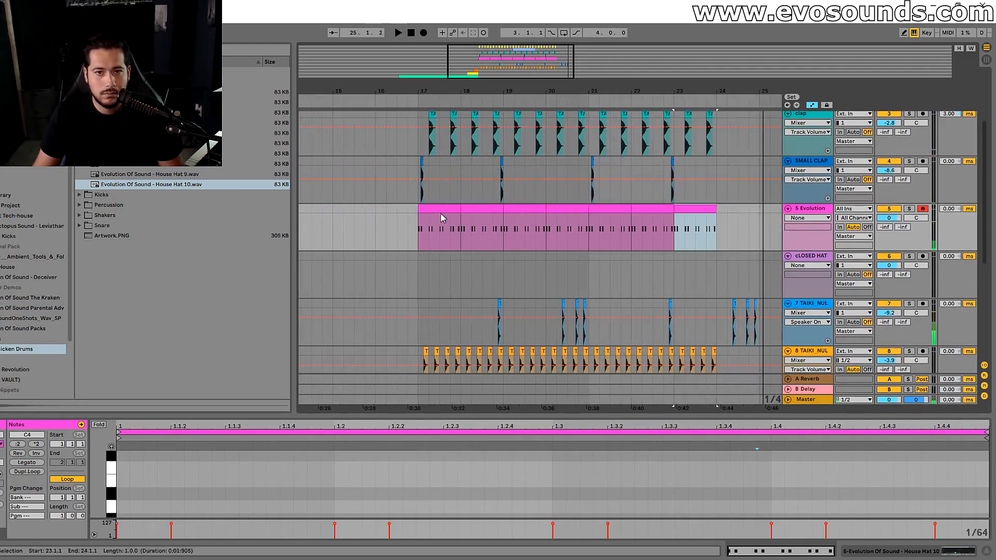
- Apply and commit the MPC 16 Funker-50 groove to the House Hat 10 clip in bar 17 and play it
left_click(438, 210)
left_click_drag(319, 418, 318, 252)
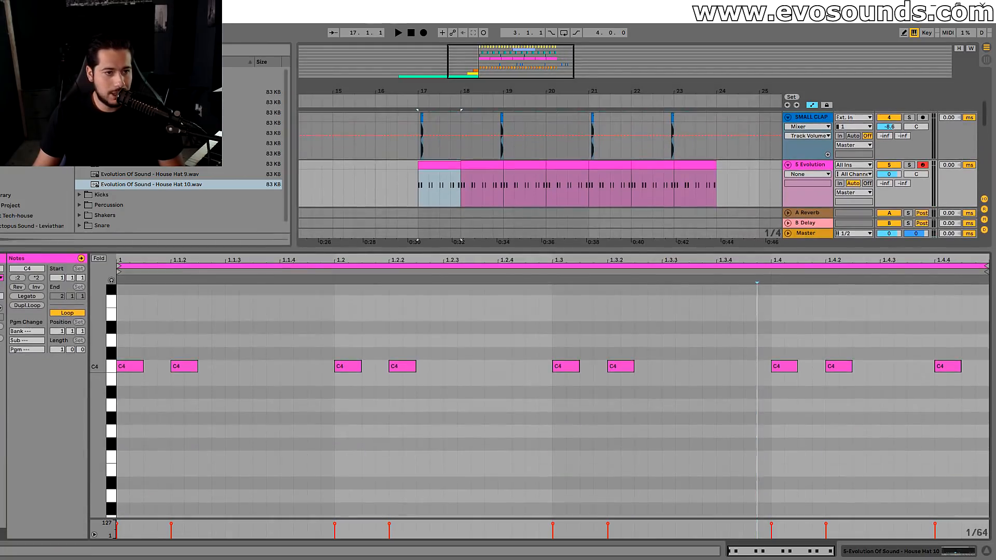
left_click(1, 309)
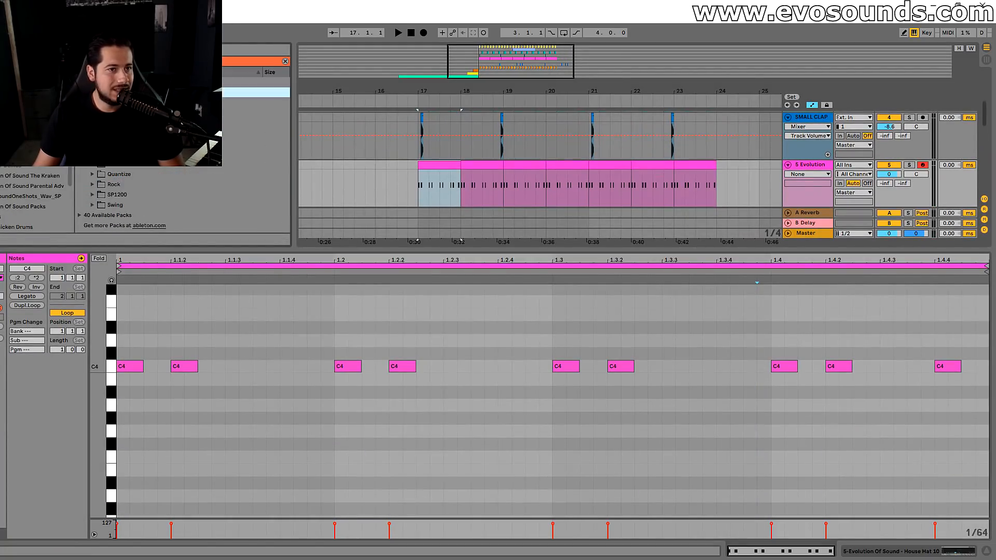
scroll(160, 195, "up", 5)
left_click(151, 174)
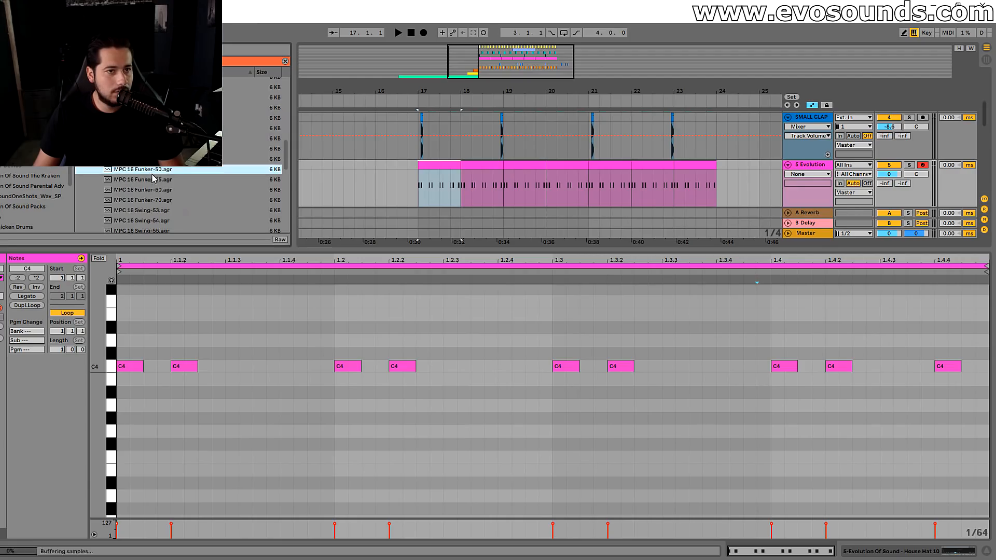
left_click(1, 326)
key("space")
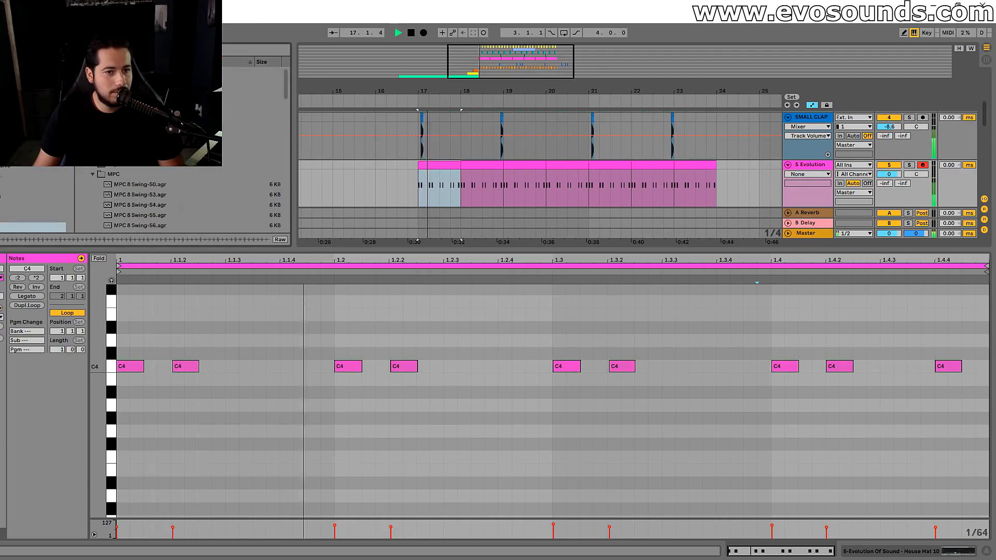
key("ctrl+alt+l")
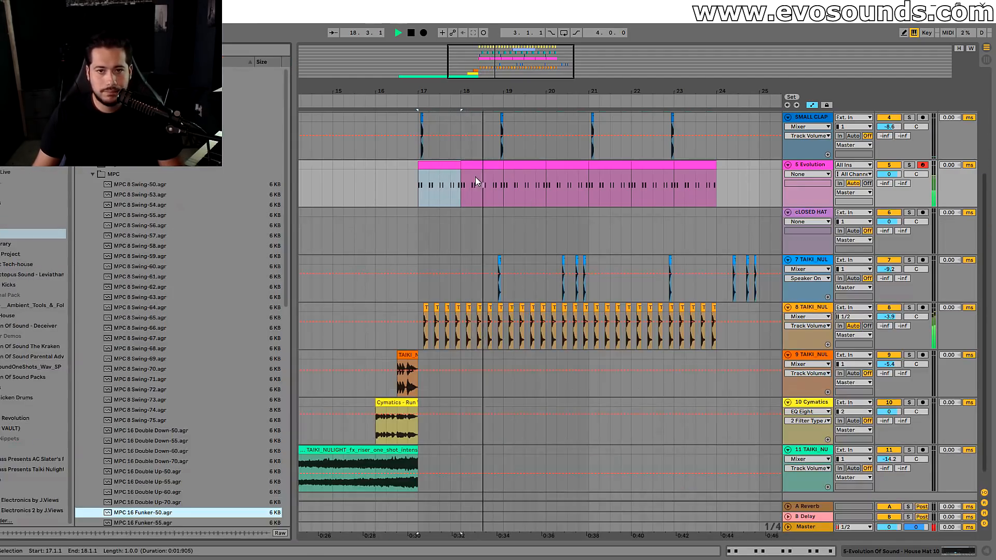
- Raise the SMALL CLAP track volume to -6.4 dB while playing the drum pattern
left_click(518, 165)
left_click_drag(575, 91, 539, 89)
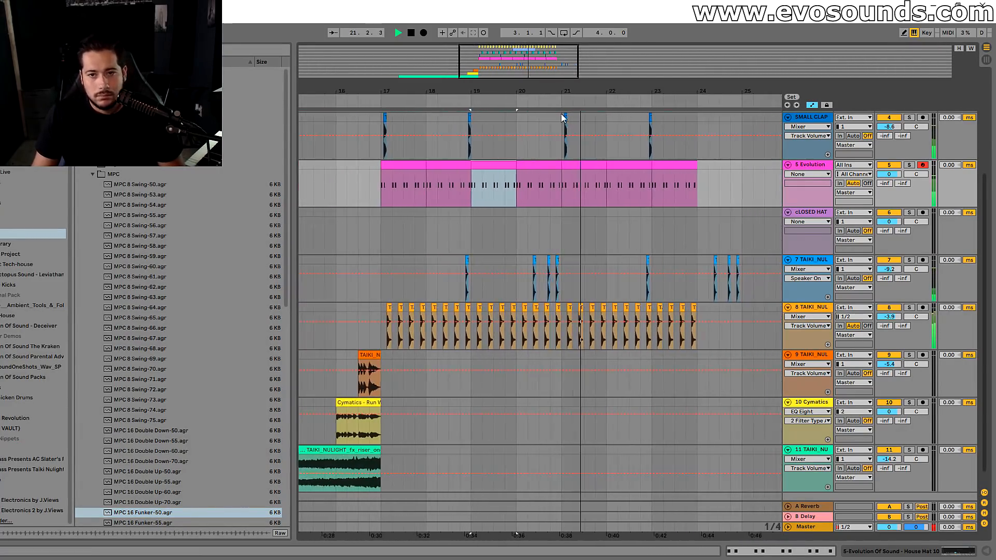
scroll(833, 135, "up", 1)
left_click_drag(890, 160, 890, 153)
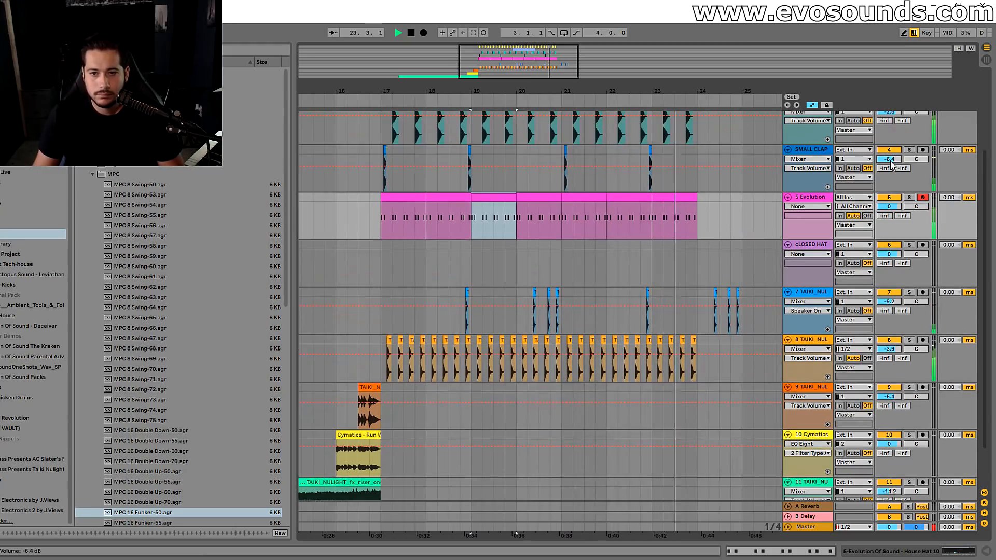
key("space")
- Load Ozone 9 from the plug-ins onto the Master track and close its window
key("Tab")
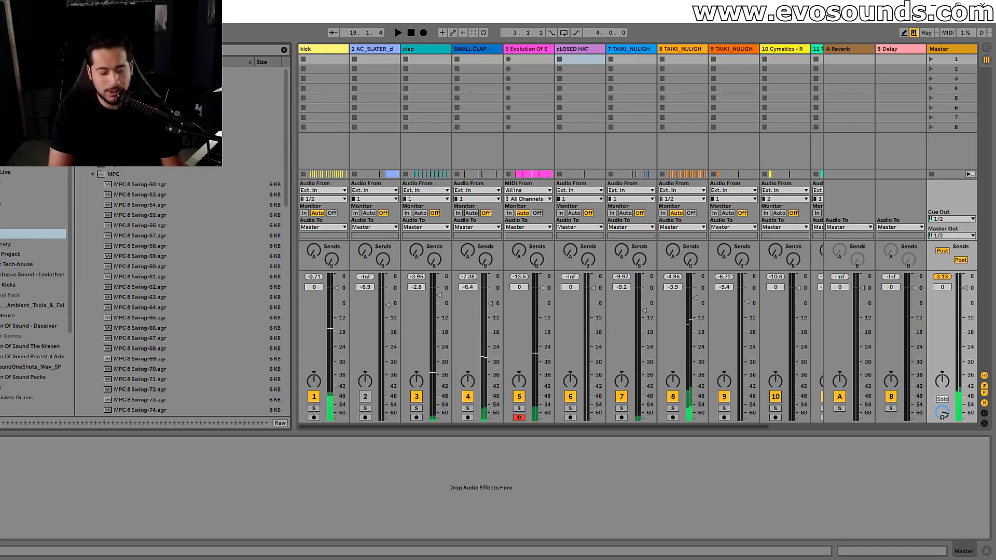
key("ctrl+f")
left_click(16, 205)
scroll(160, 246, "down", 3)
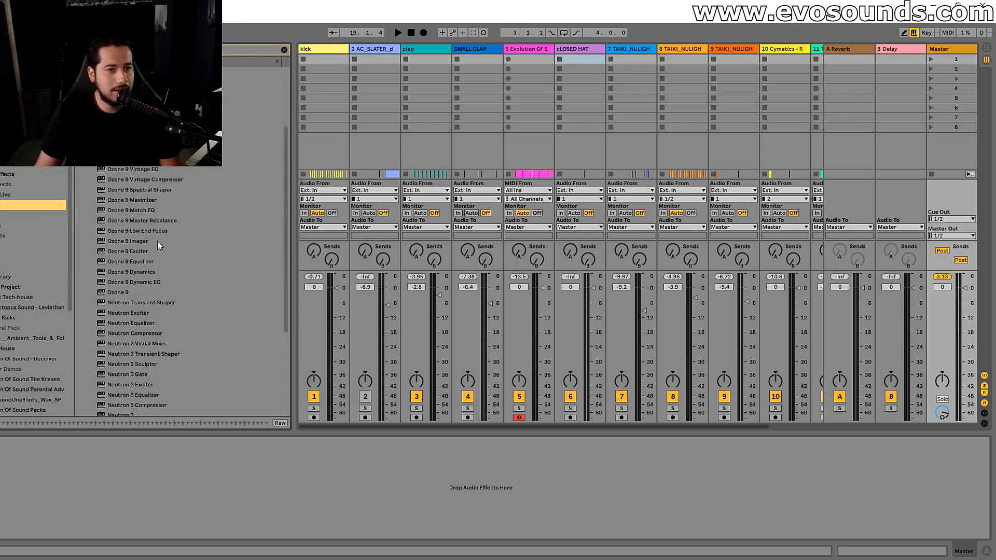
left_click_drag(119, 295, 201, 516)
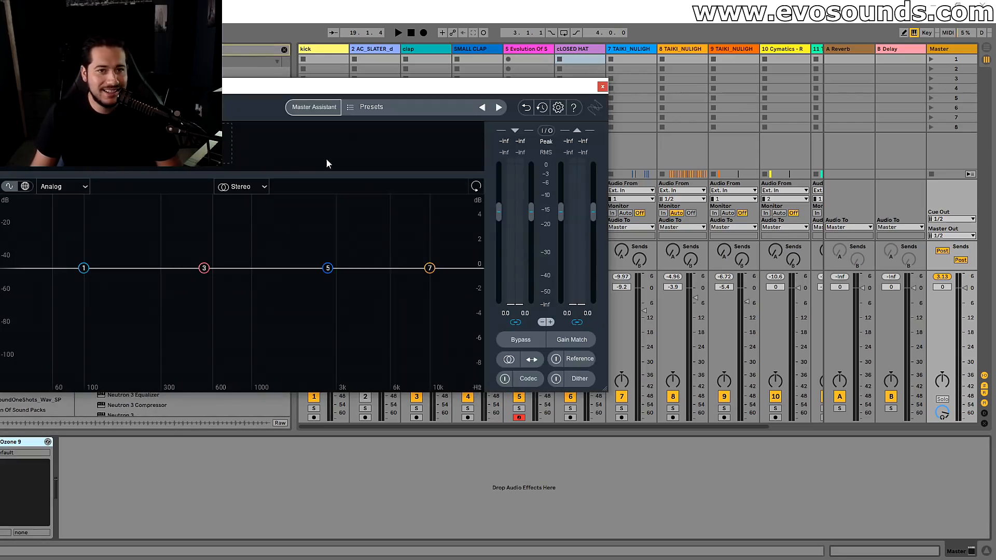
left_click(350, 321)
left_click(394, 349)
left_click(546, 466)
left_click(602, 87)
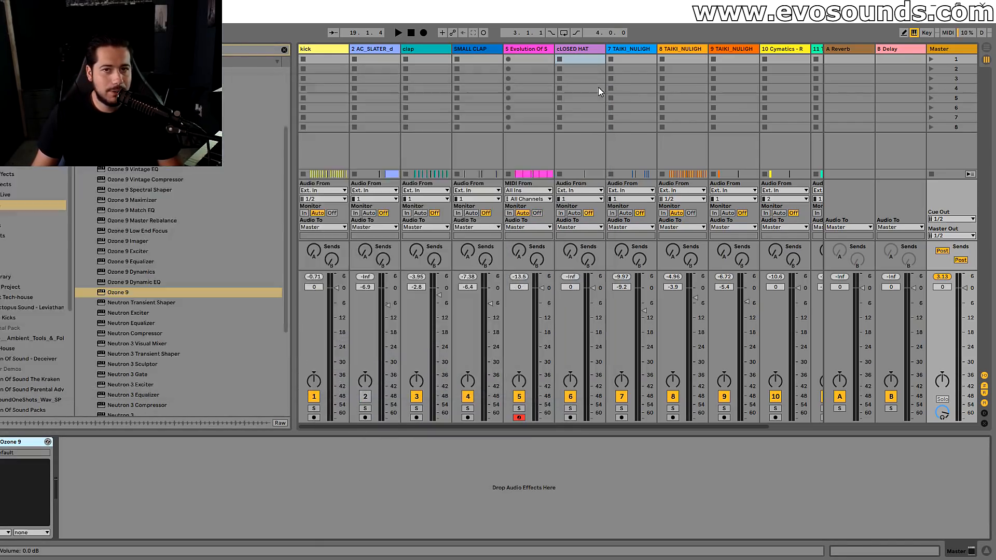
- Play the drop while trying the House Hat 10 track volume at -2.9 dB and resetting it to 0 dB
key("space")
key("Tab")
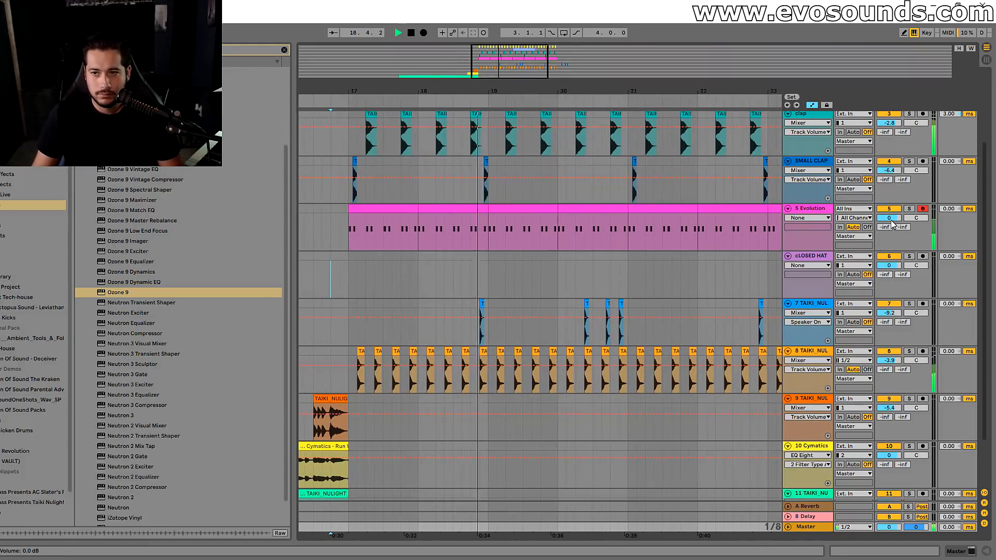
mouse_move(890, 219)
left_mouse_down()
mouse_move(891, 228)
mouse_move(891, 220)
left_mouse_up()
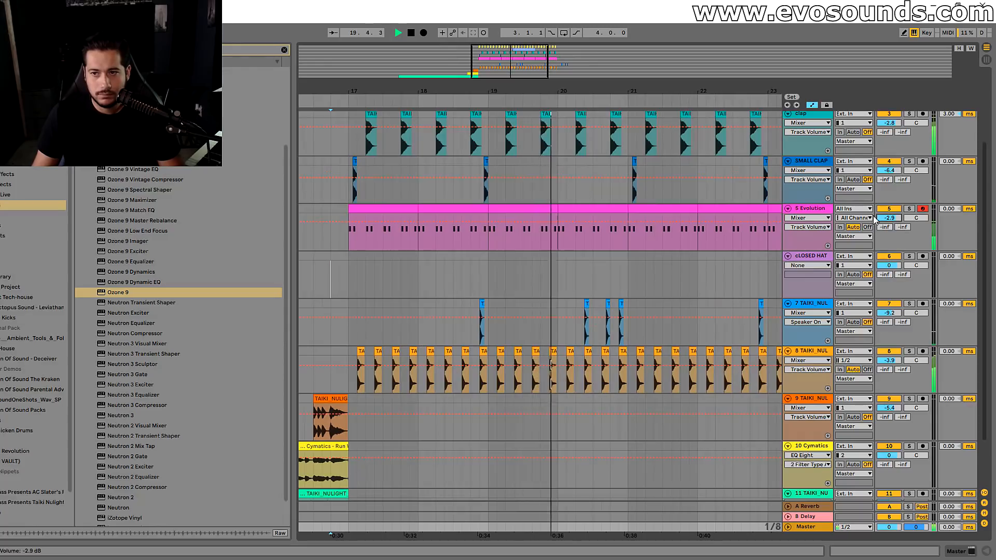
scroll(694, 244, "down", 3)
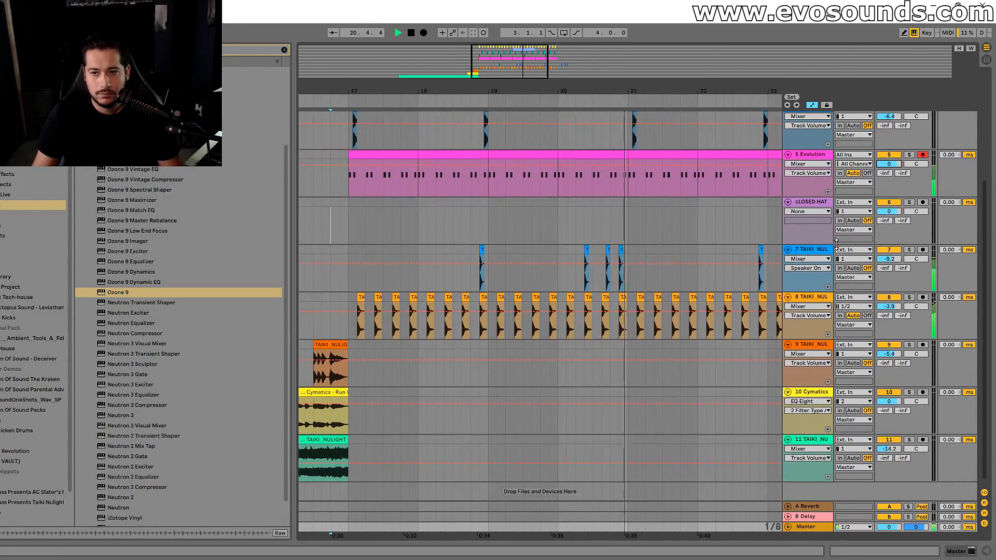
left_click_drag(890, 306, 890, 306)
left_click_drag(500, 92, 497, 84)
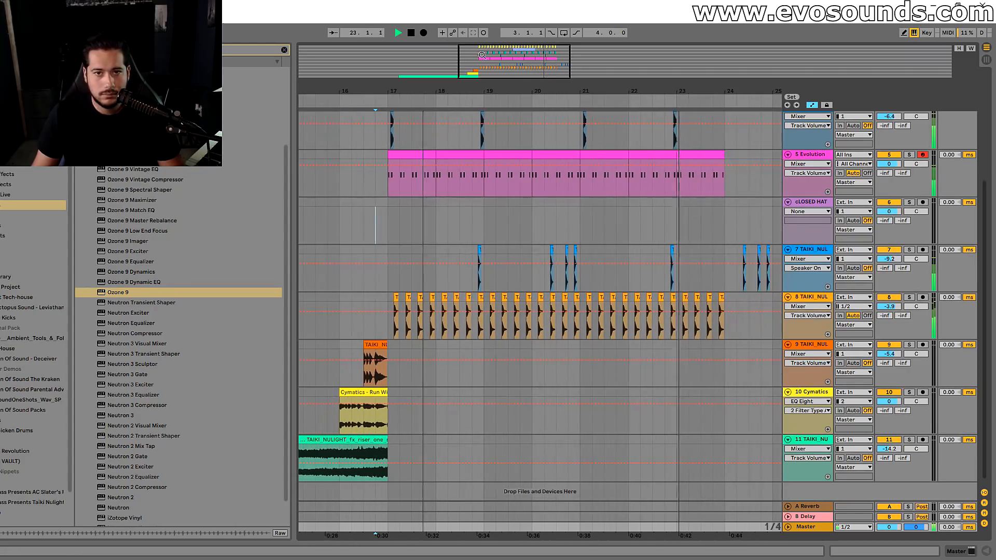
key("space")
- Insert a MIDI track below track 8 and load Serum_x64 on it
scroll(553, 327, "down", 1)
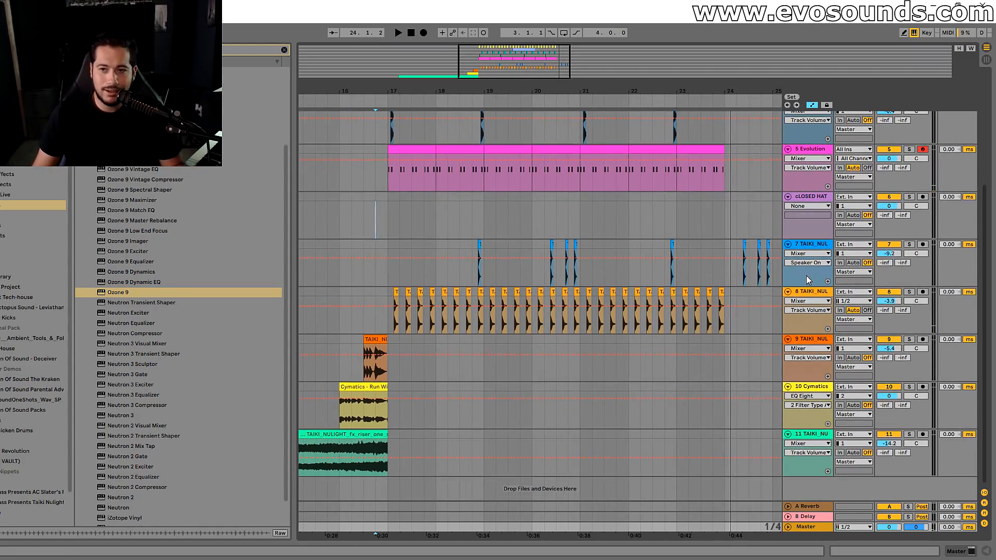
left_click(812, 293)
key("ctrl+shift+t")
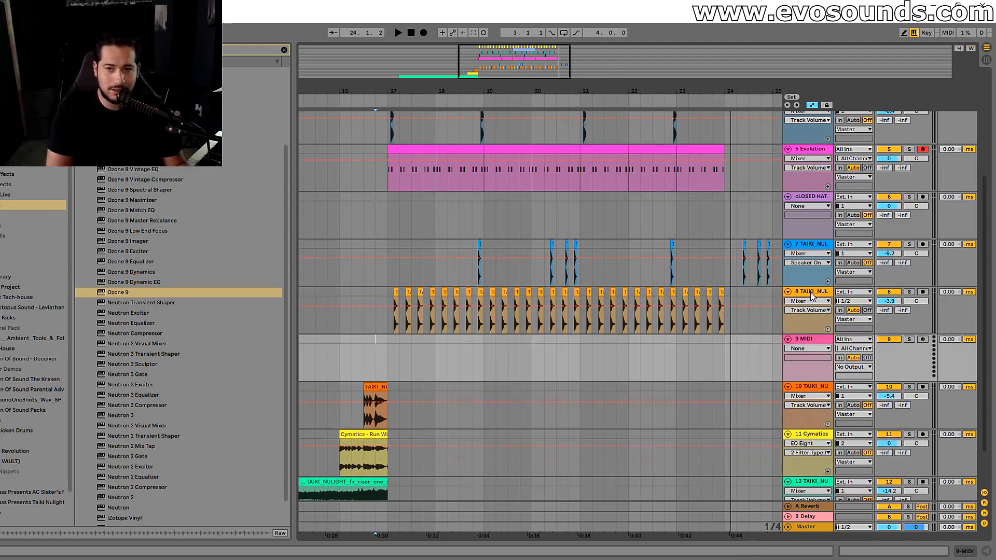
type("serum")
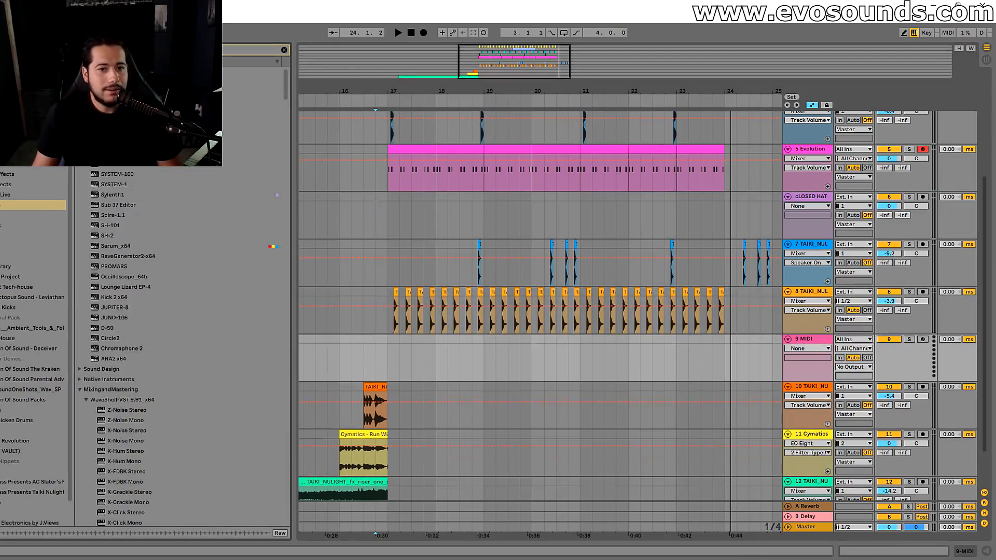
left_click_drag(155, 82, 859, 350)
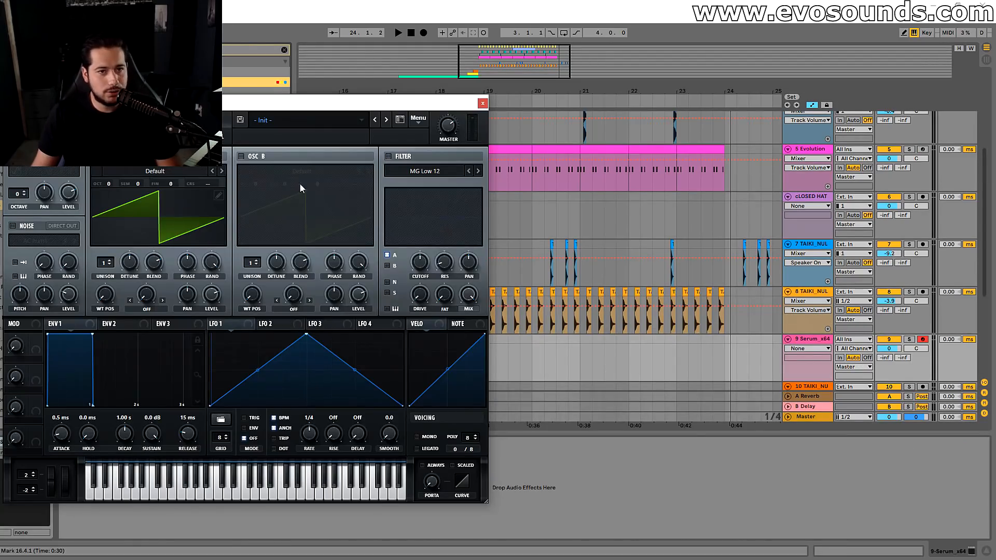
- Load the WUB - After Life preset in Serum and audition it with low notes before closing the plug-in window
left_click(282, 121)
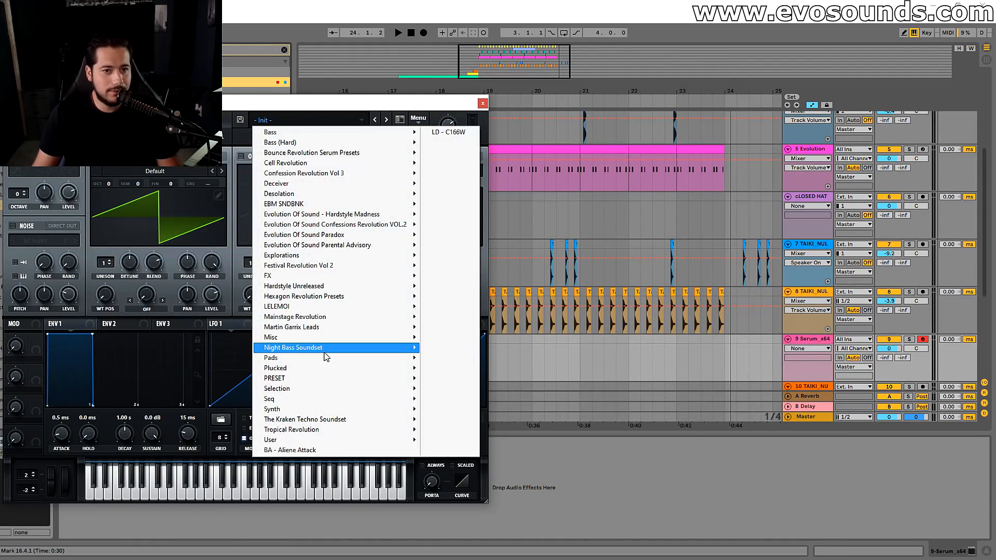
mouse_move(324, 351)
left_click(550, 265)
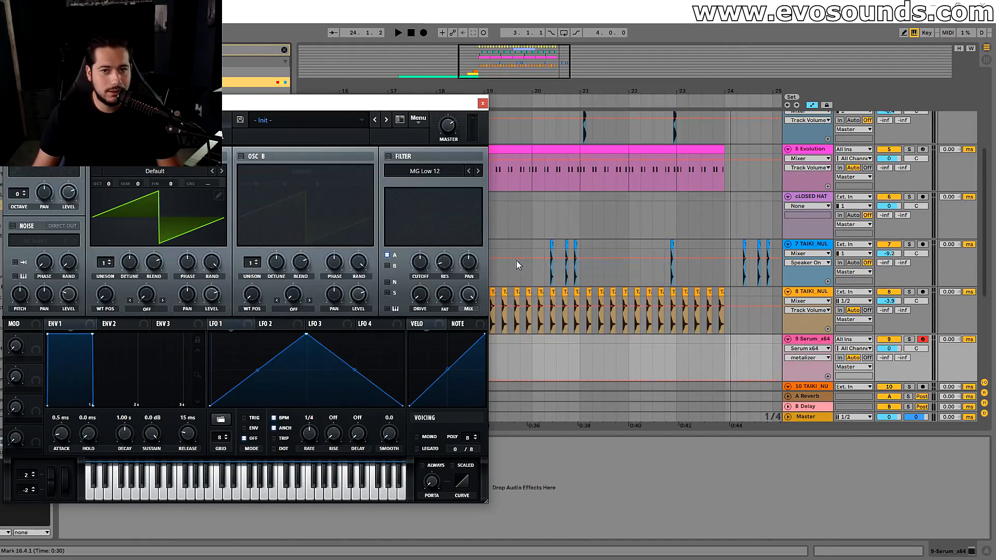
key("z")
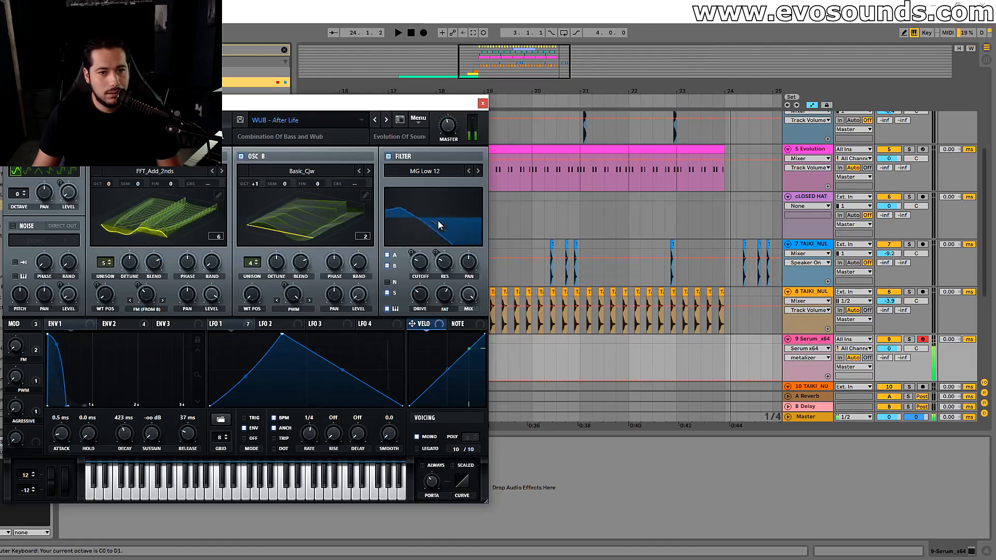
key("s")
key("s")
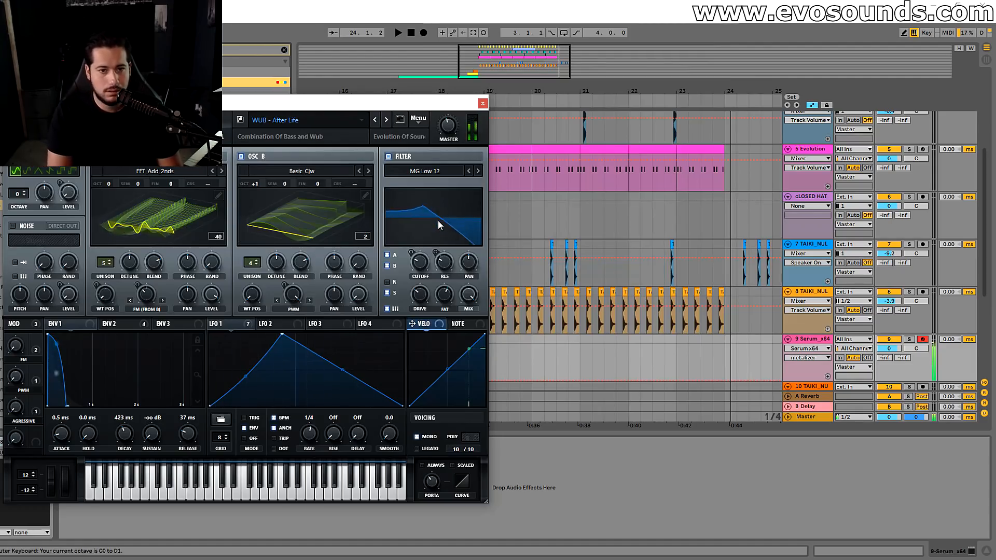
key("s")
key("w")
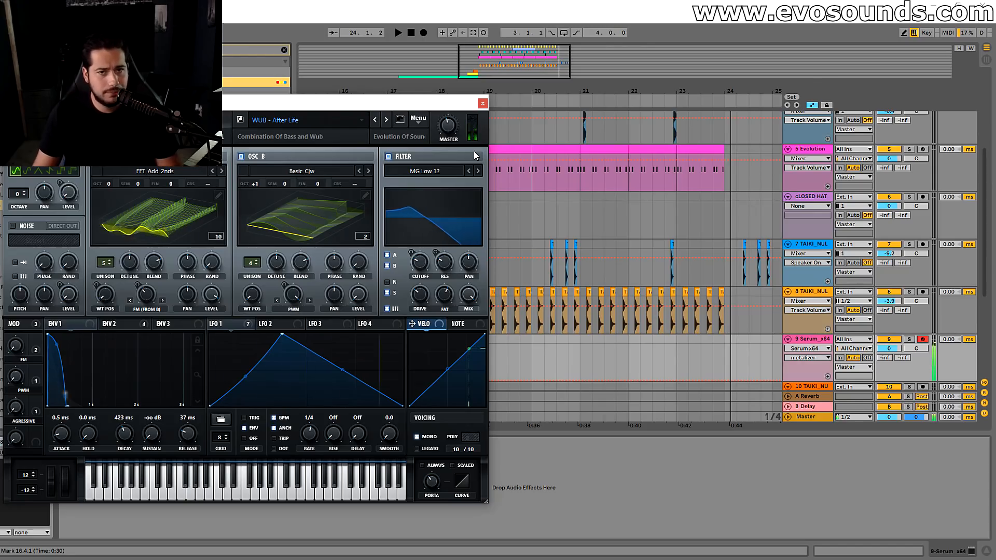
left_click(483, 102)
- Create a one-bar MIDI clip at bar 17 on the Serum track with a one-beat D0 note at its start
scroll(407, 281, "down", 3)
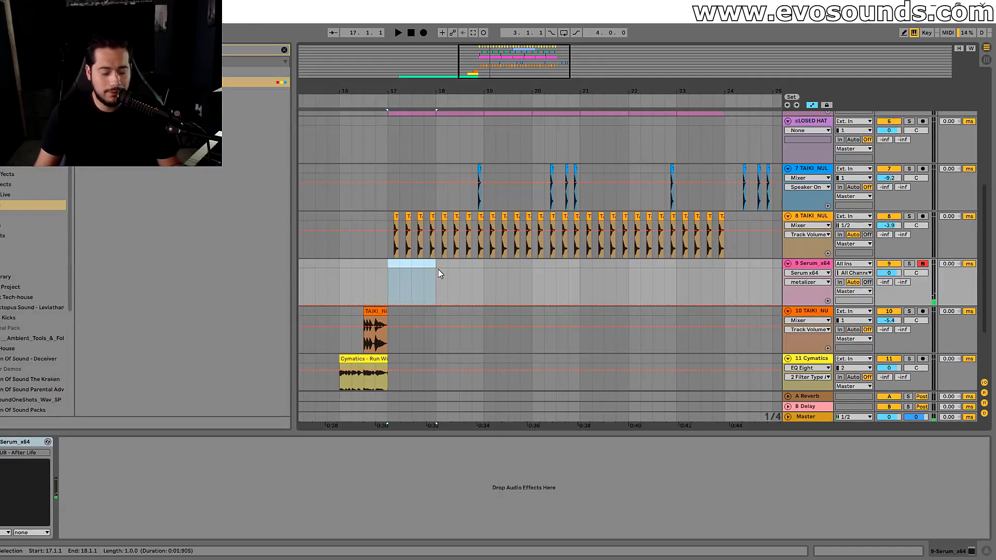
key("ctrl+shift+m")
left_click_drag(215, 432, 203, 256)
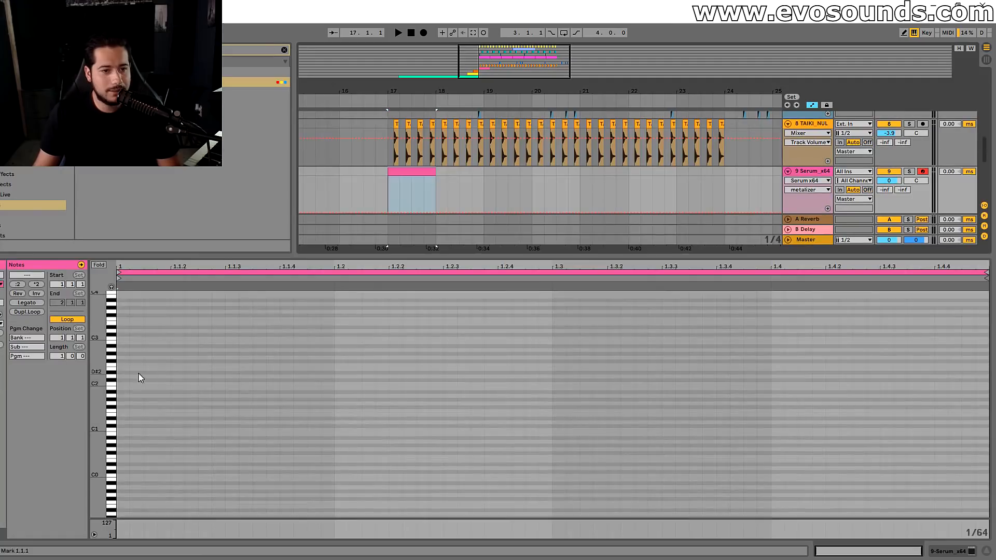
left_click_drag(102, 383, 97, 385)
scroll(152, 432, "down", 10)
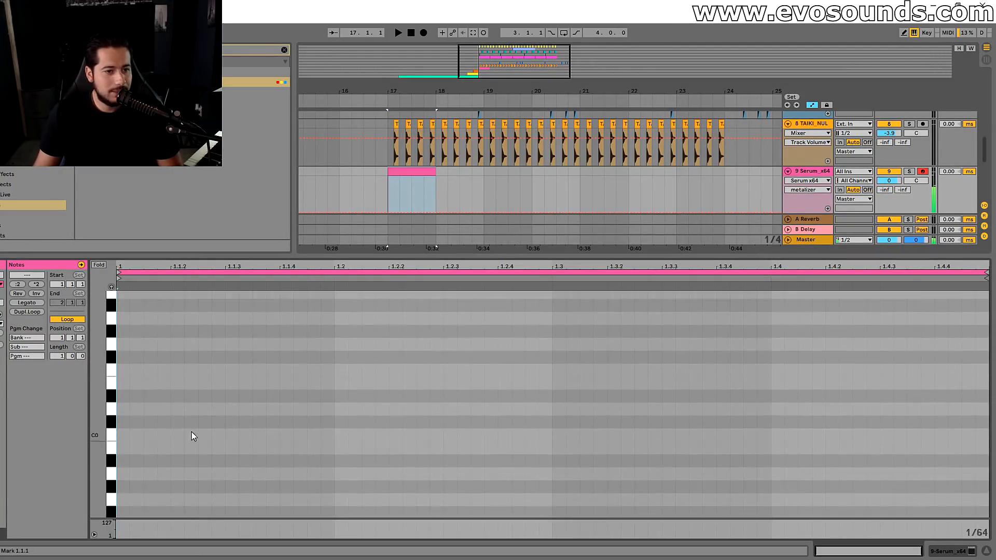
double_click(124, 420)
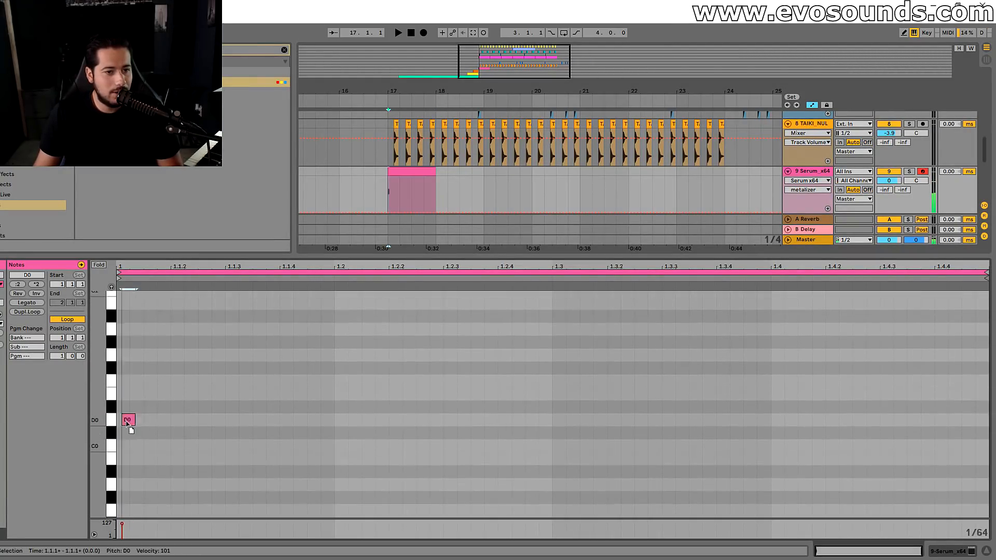
left_click_drag(130, 420, 321, 431)
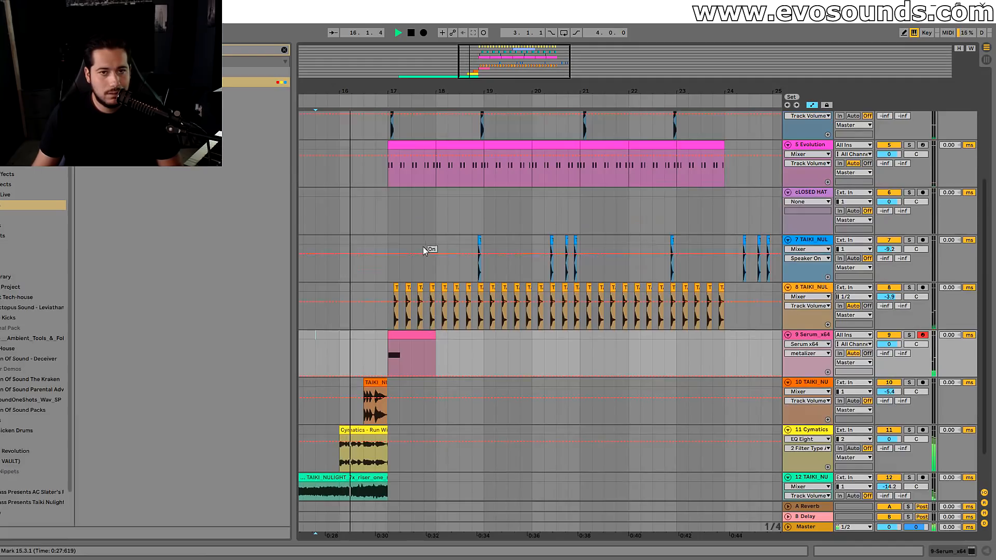
- Play the arrangement from 15.3.1 and again from 16.3.1 to hear the bass note with the drums
scroll(421, 247, "up", 3)
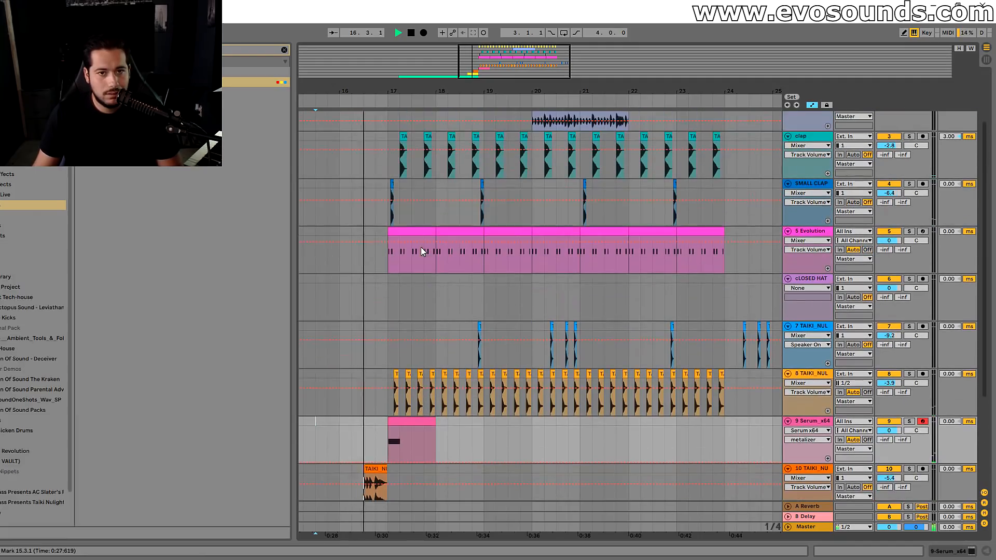
left_click_drag(409, 91, 485, 156)
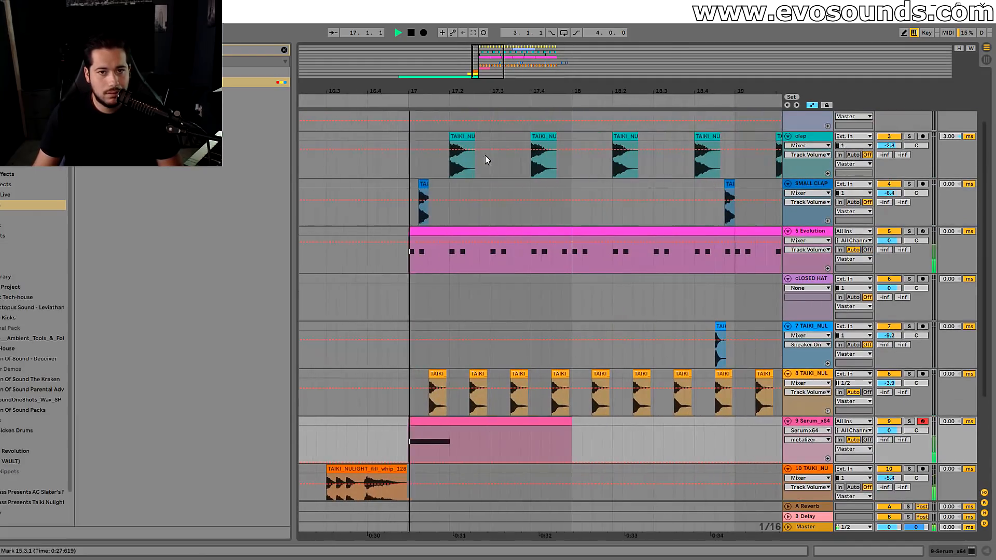
left_click(326, 389)
scroll(516, 393, "down", 3)
- Add LFOTool_x64 after Serum on the Serum track
double_click(814, 341)
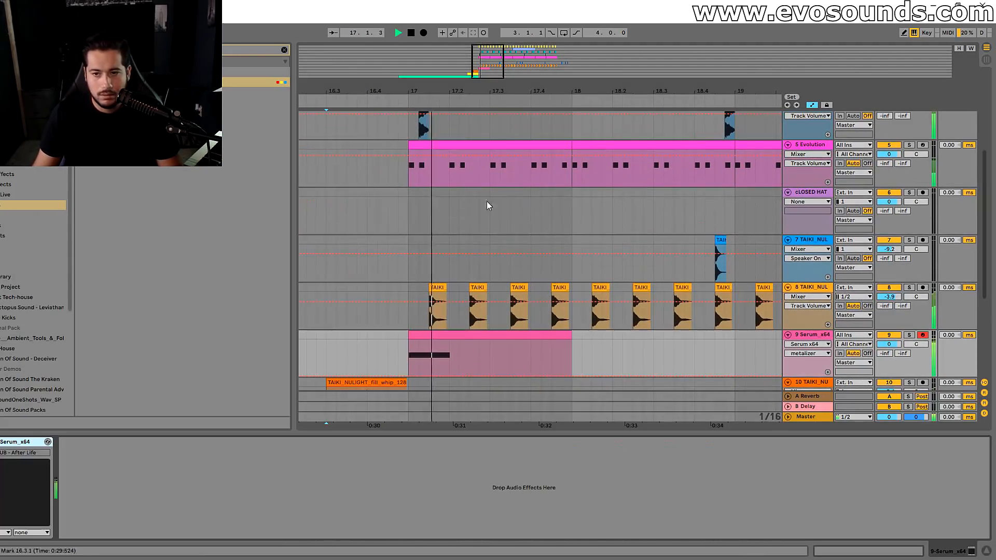
left_click(284, 50)
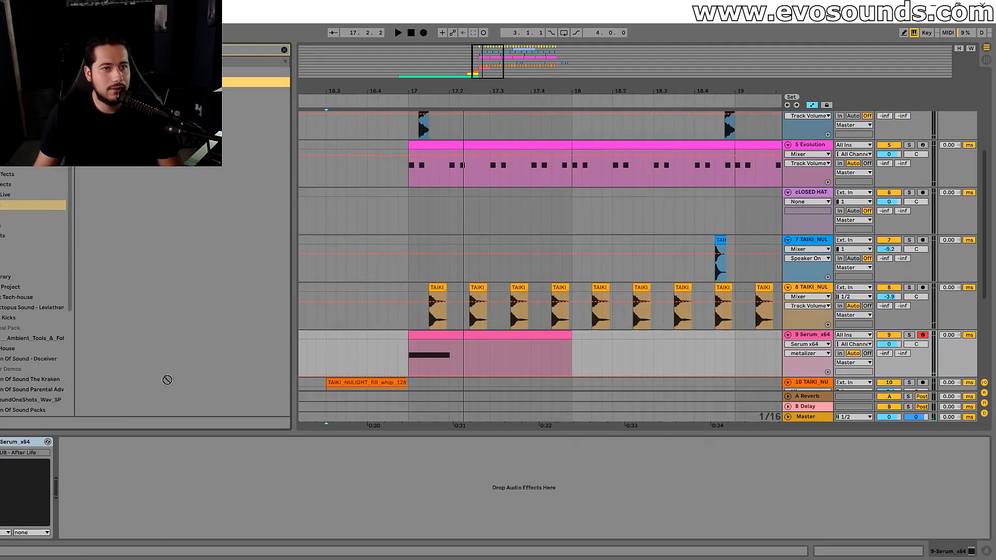
left_click_drag(163, 289, 165, 537)
- Duplicate the Serum track and group the two copies
left_click(815, 336)
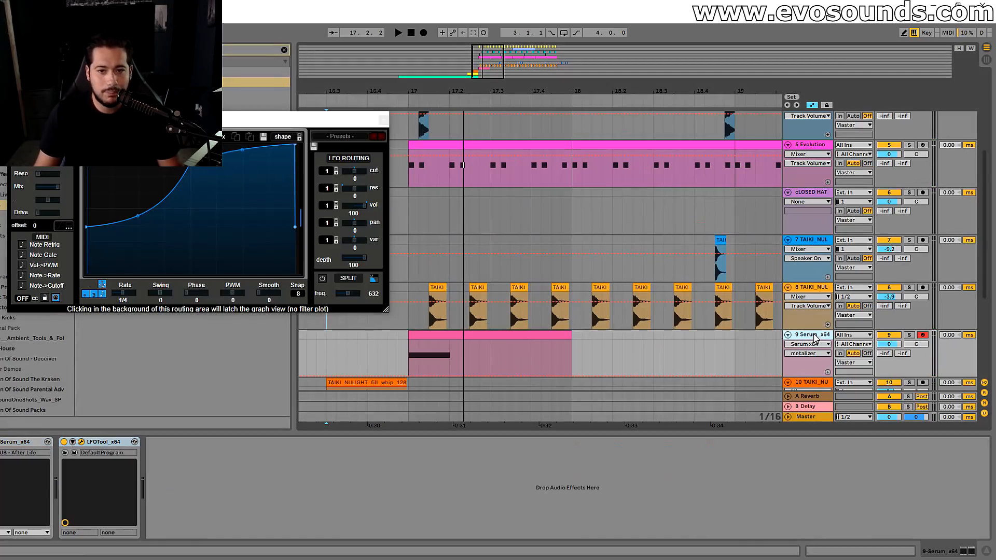
key("ctrl+d")
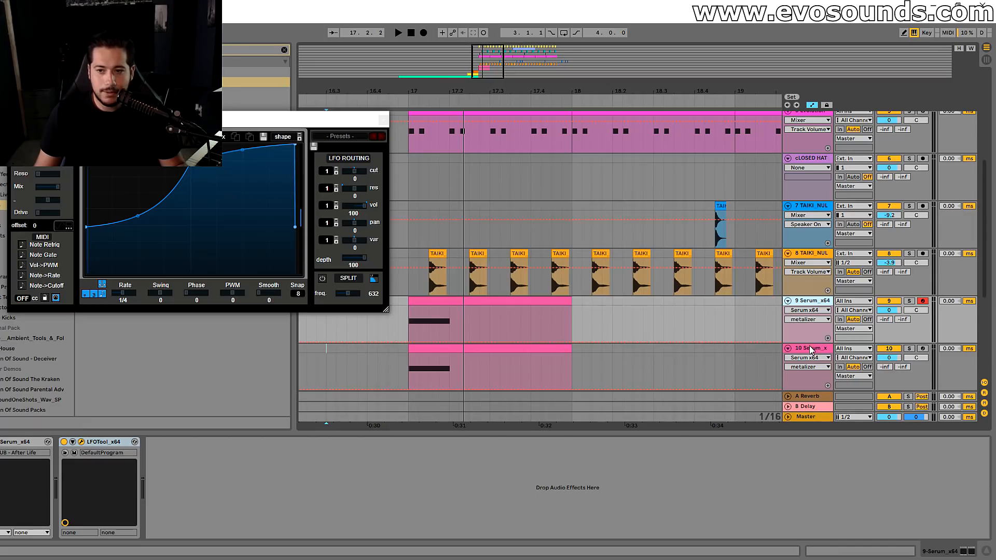
left_click(809, 345)
key("ctrl+g")
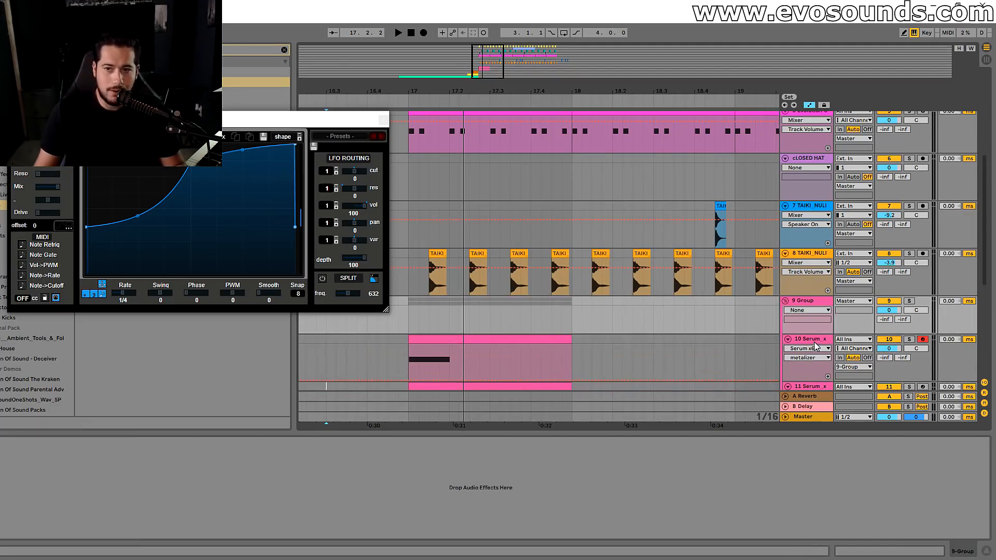
- Rename the group containing the two Serum tracks as bass
left_click(810, 301)
type("bass")
key("Return")
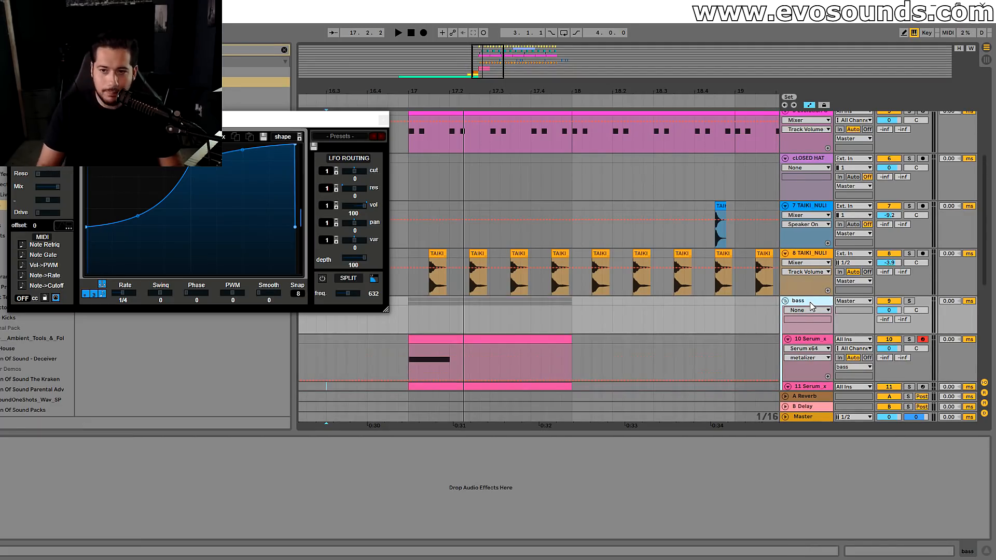
- Move LFOTool_x64 from the individual Serum tracks onto the bass group
scroll(810, 302, "down", 1)
left_click(811, 297)
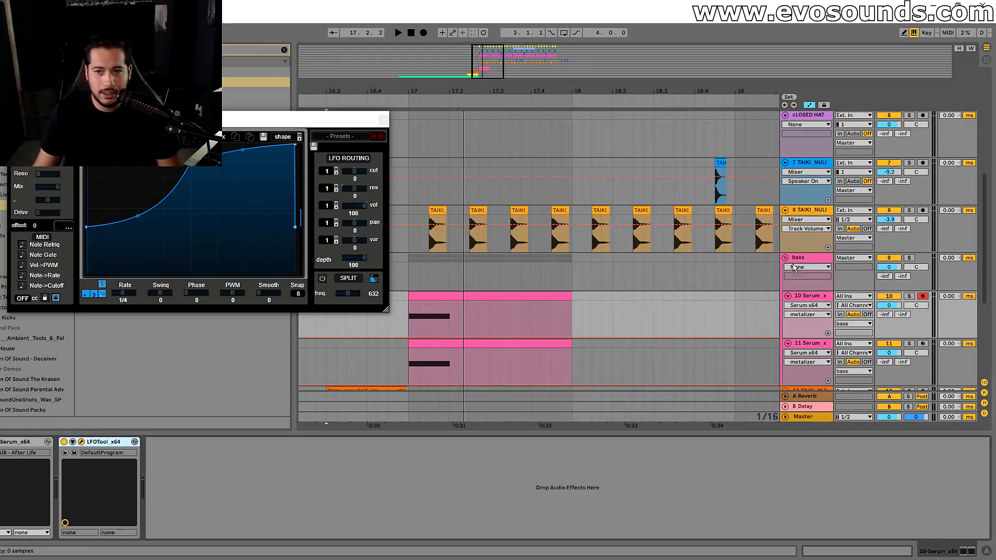
left_click(809, 344)
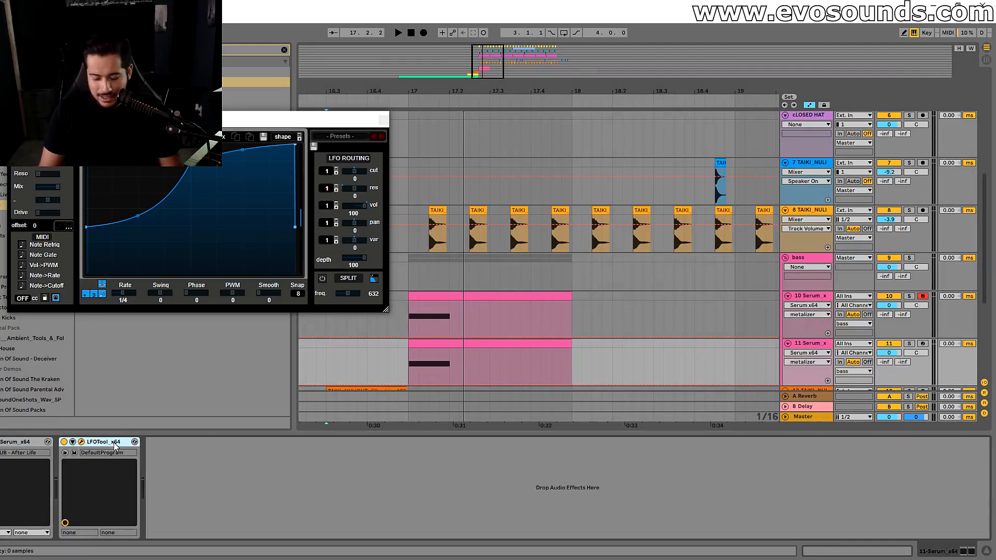
left_click(812, 264)
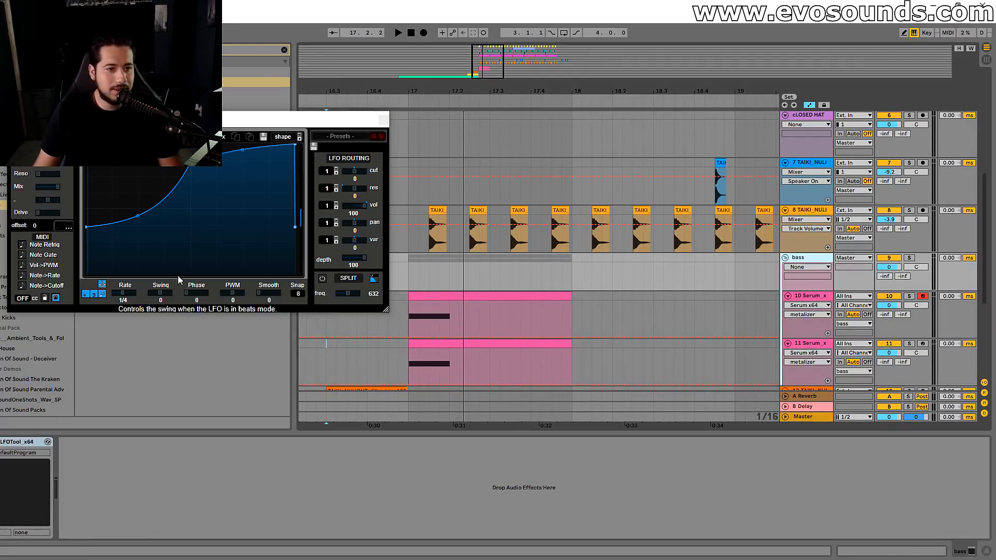
- In LFOTool_x64 on the bass group, lower the curve's start point to the bottom and enable Split at frequency 267
left_click(383, 120)
left_click(0, 443)
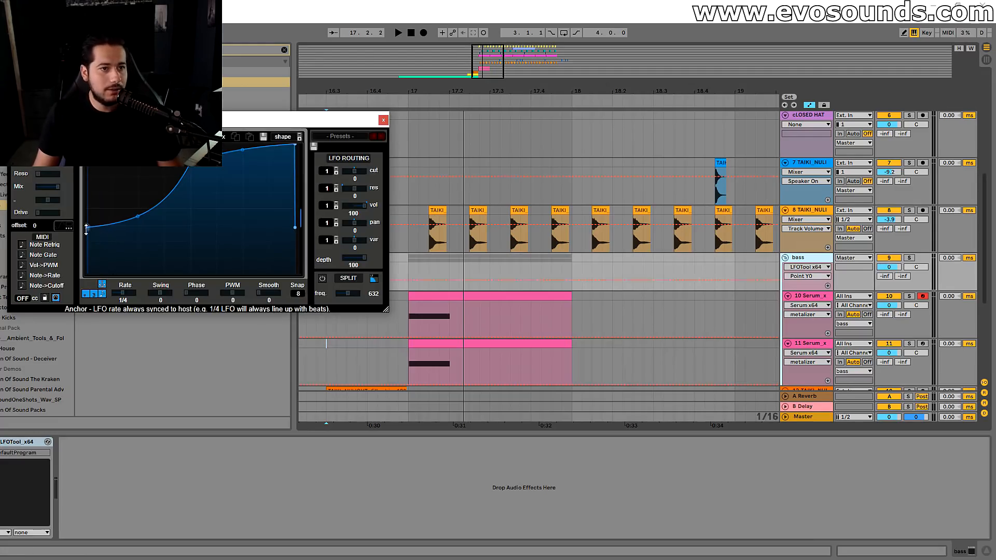
left_click_drag(87, 227, 86, 273)
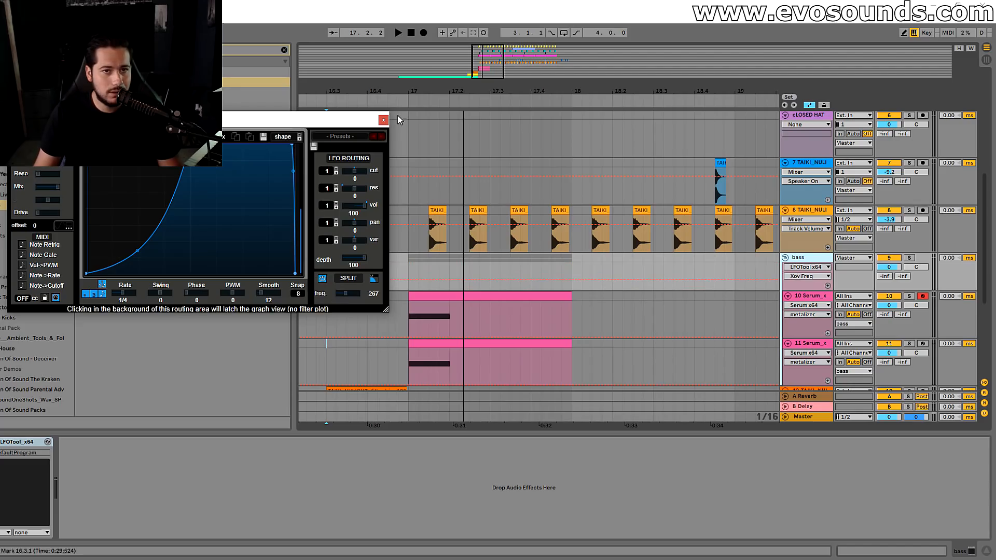
left_click(384, 120)
- Remove the copied MIDI clip from the second Serum track and arm that track for input
key("space")
scroll(565, 302, "down", 3)
left_click(565, 305)
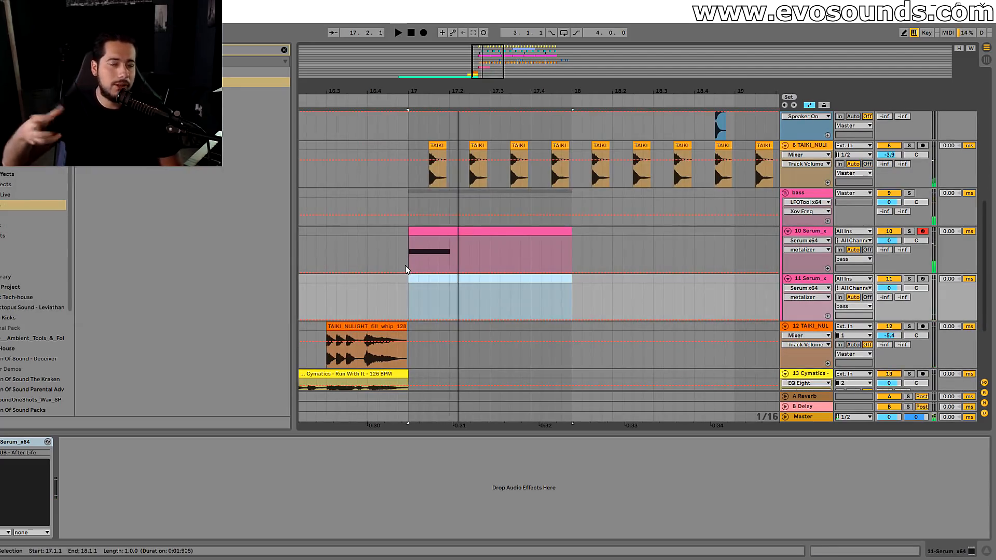
key("space")
left_click(318, 291)
scroll(549, 267, "down", 2)
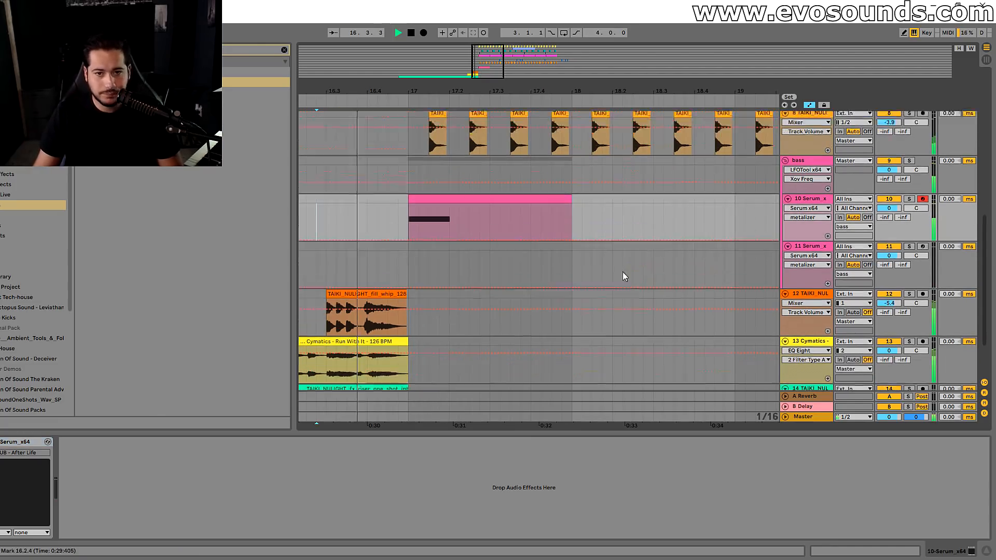
left_click(921, 236)
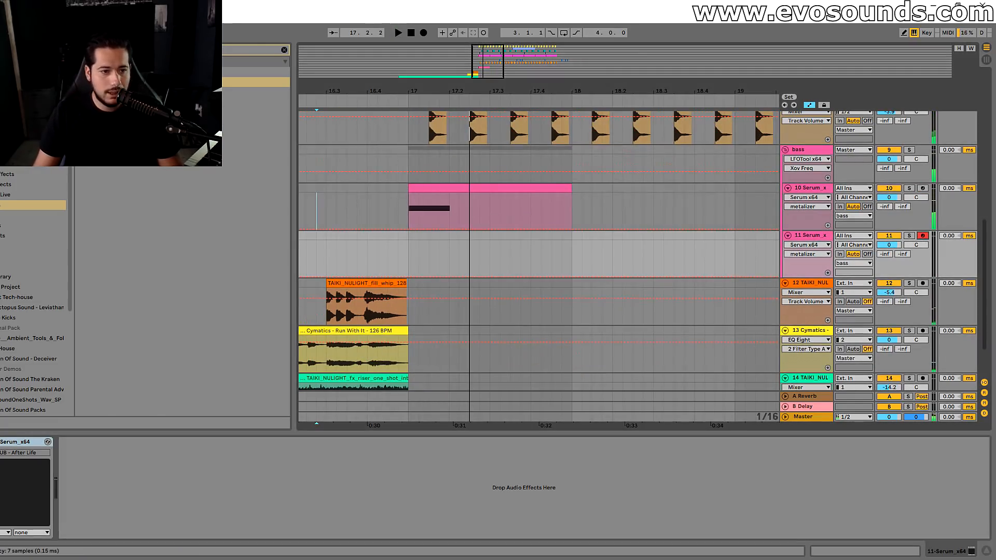
- Load the WUB - Catz preset in the second track's Serum and set oscillator B's octave to +4
key("ctrl+alt+p")
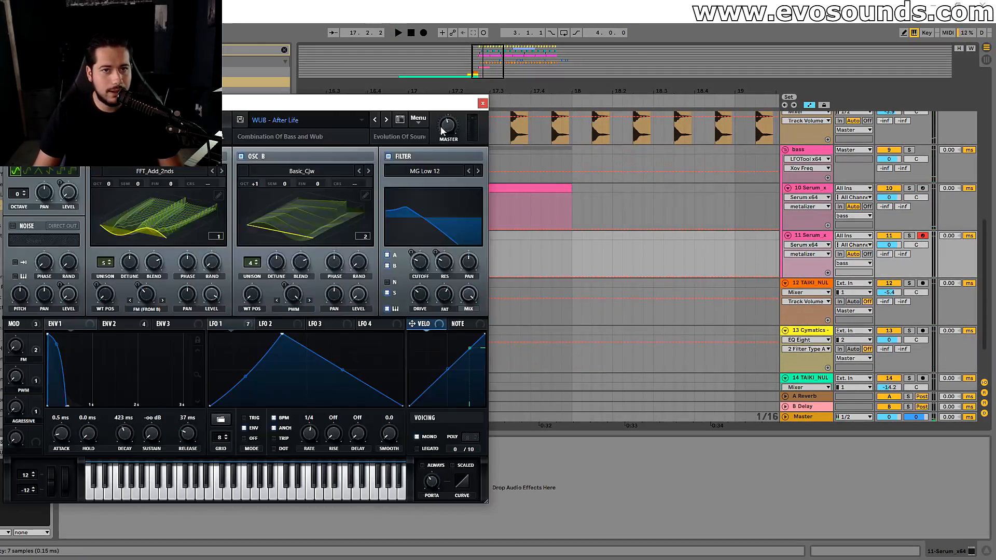
left_click(390, 122)
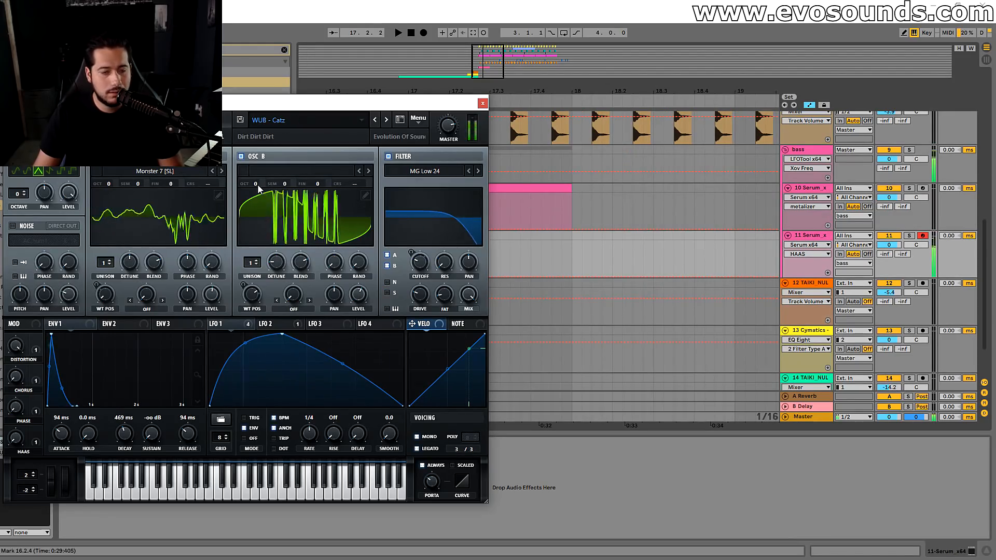
left_click_drag(257, 184, 291, 130)
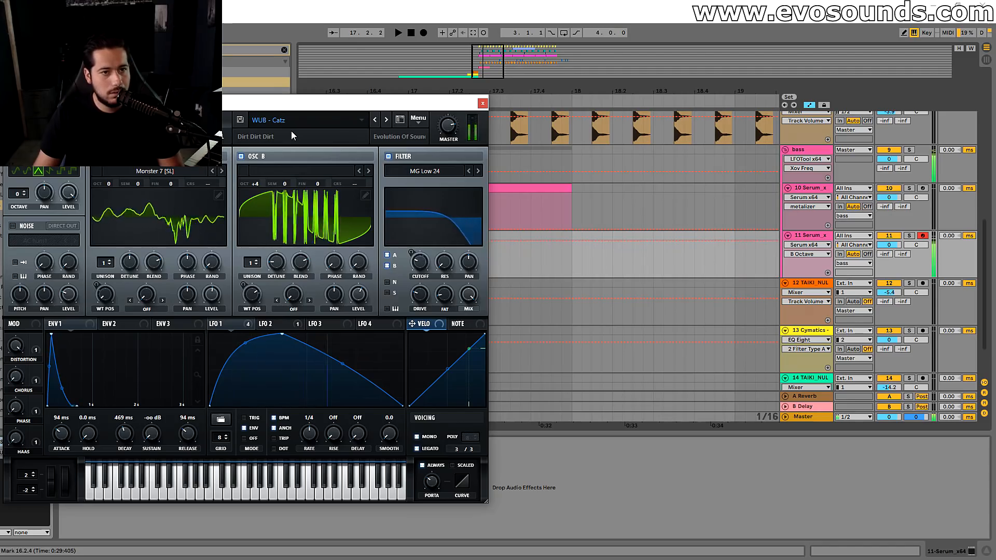
- Audition the Serum presets from WUB - Cymatics Growl through WUB - Flashback on the second Serum track
left_click(387, 120)
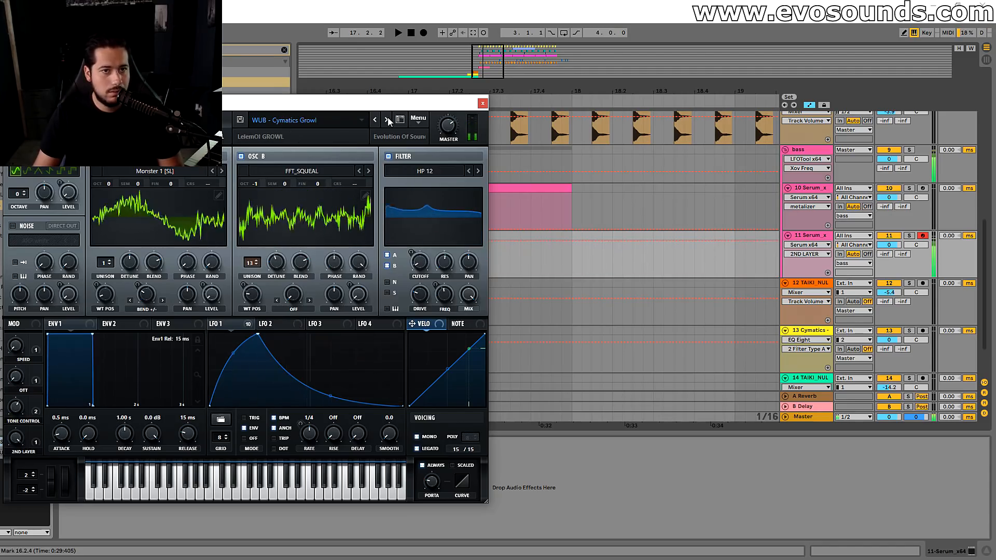
left_click(387, 120)
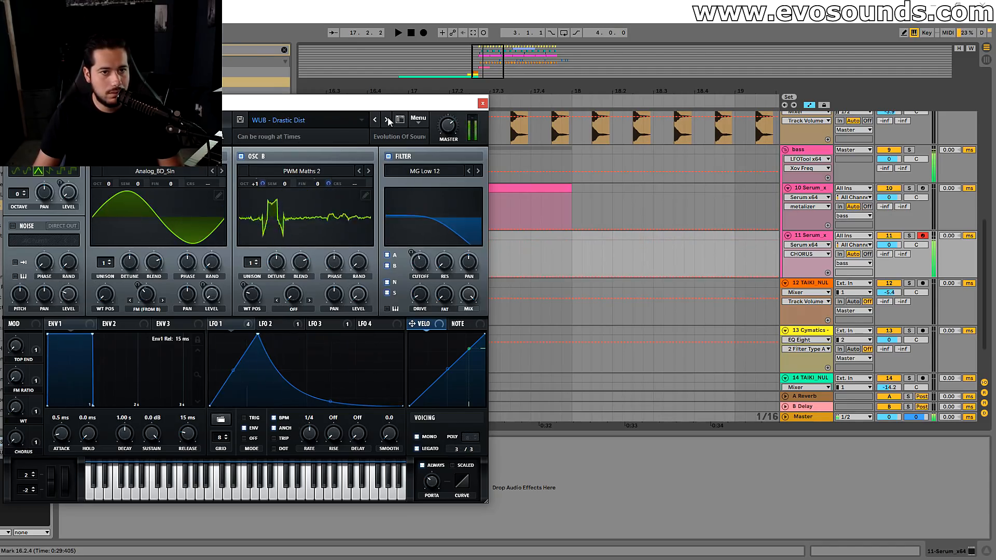
left_click(387, 120)
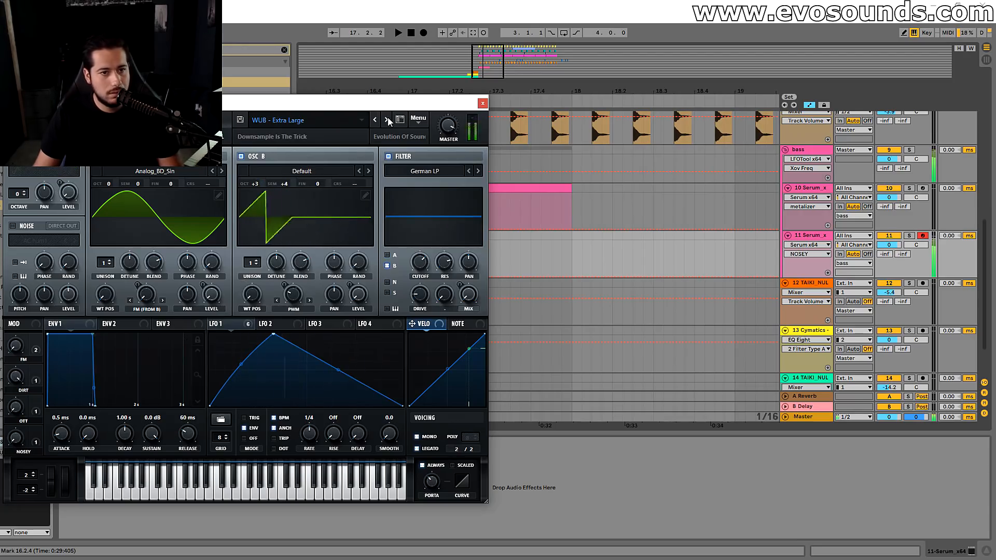
left_click(387, 120)
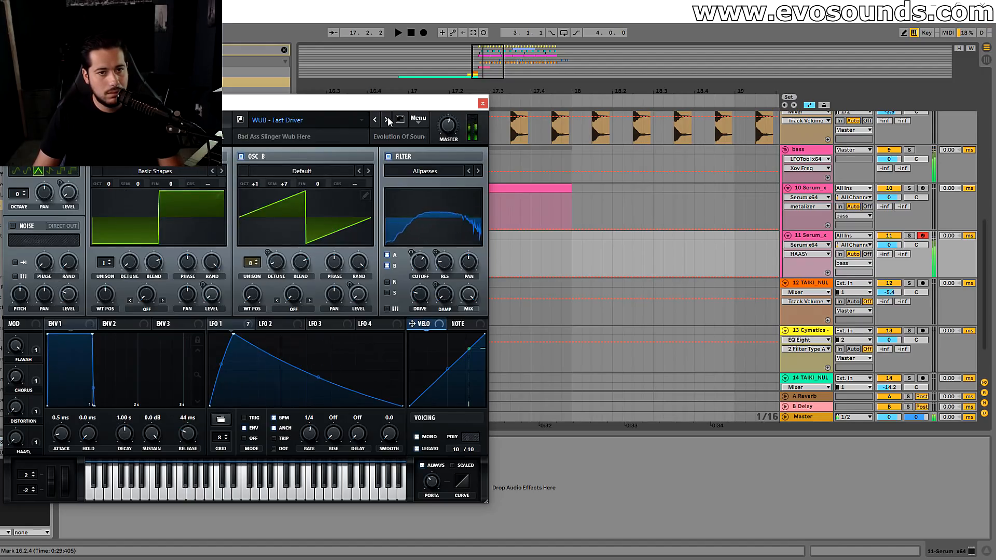
left_click(387, 120)
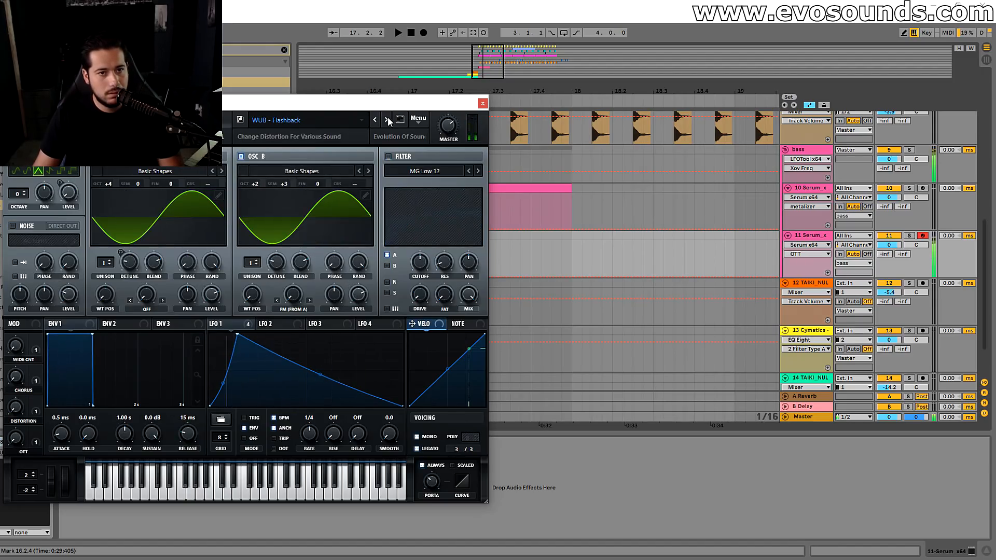
- Set the distortion type of the WUB - Flashback preset to Diode 1 in Serum's effects
left_click(129, 128)
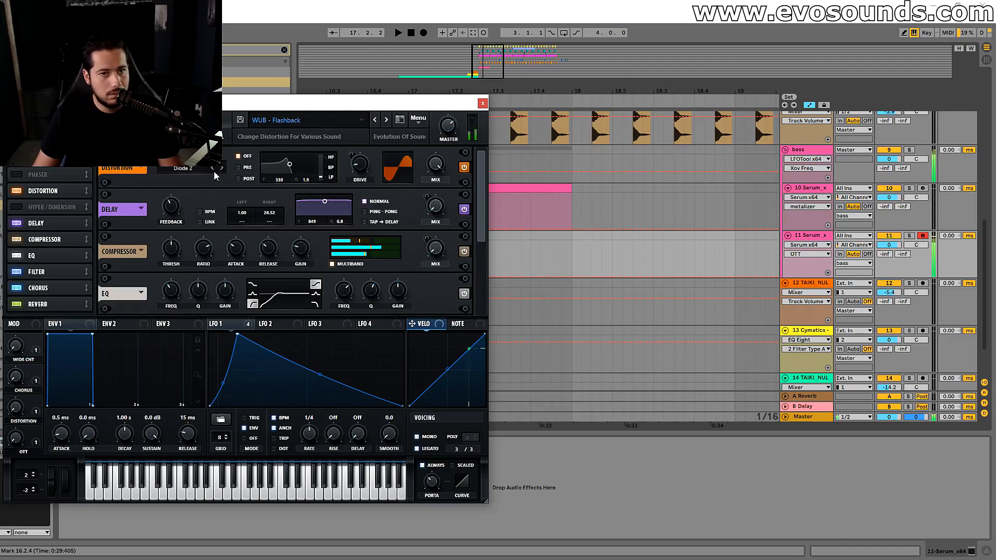
left_click(213, 171)
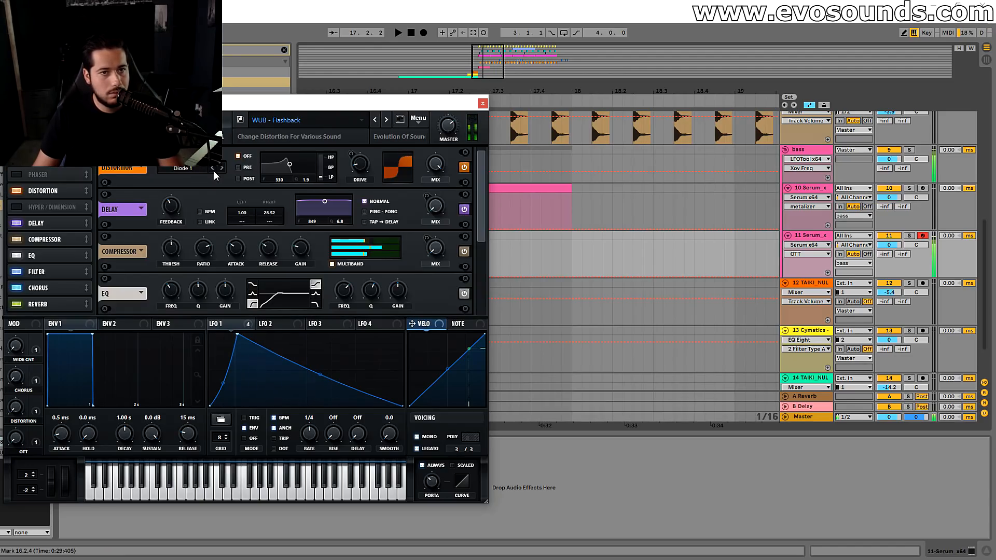
left_click(316, 244)
- Play the drop with the WUB - Fm Greatness bass and check the House Hat 10 track's volume
key("space")
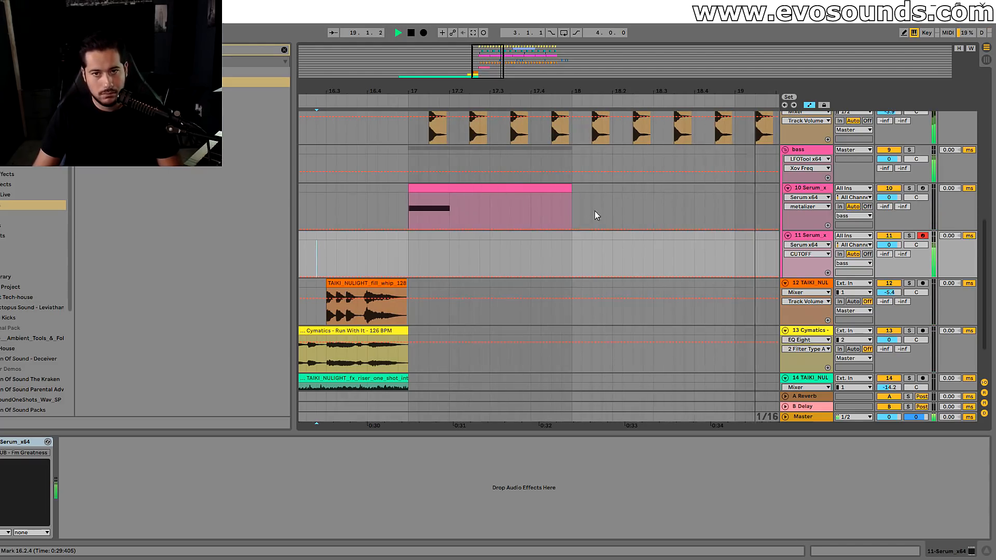
scroll(459, 220, "up", 3)
scroll(640, 228, "up", 5)
key("space")
left_click(891, 218)
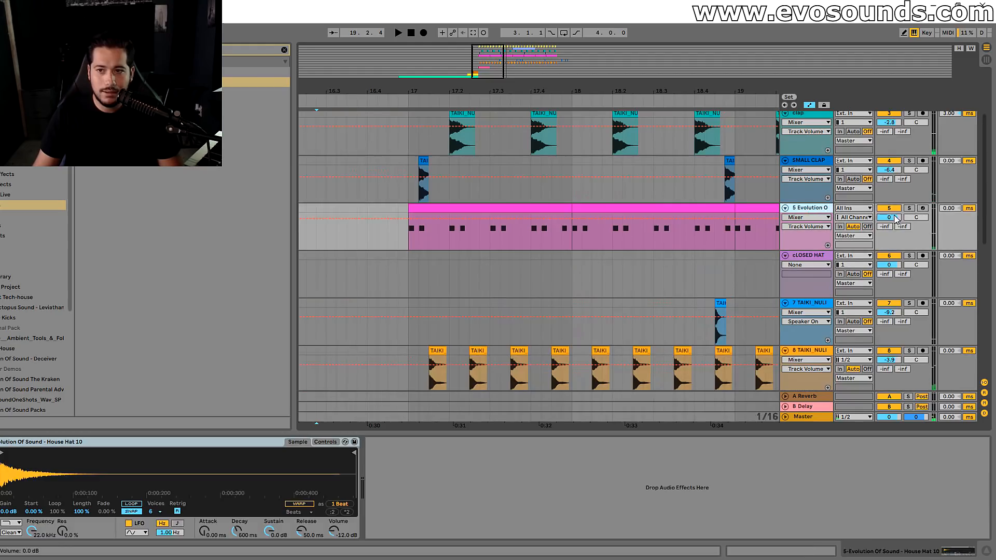
- Play the drop from 16.3.3 to hear the second Serum layer against the drums
scroll(380, 297, "down", 3)
left_click(348, 279)
scroll(350, 280, "down", 3)
key("space")
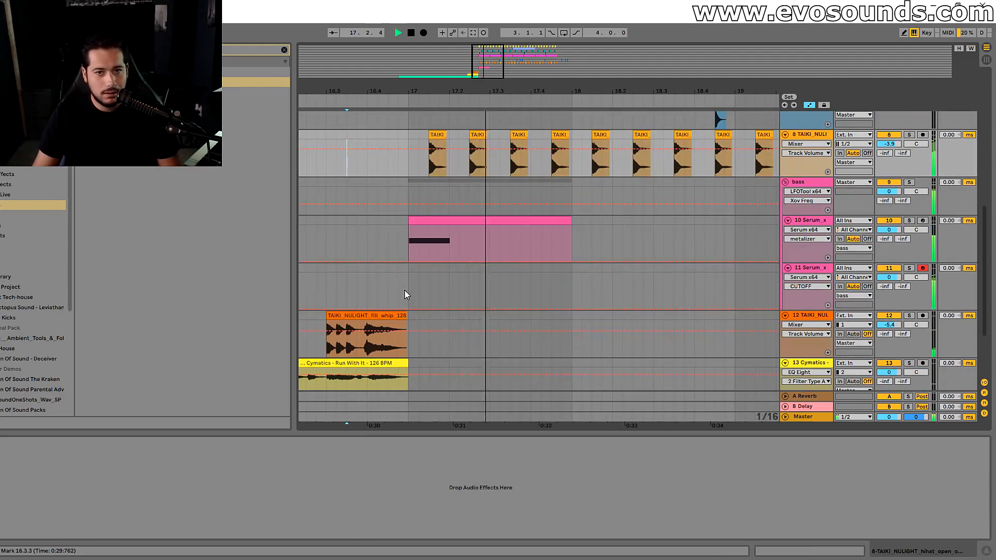
left_click_drag(481, 70, 489, 66)
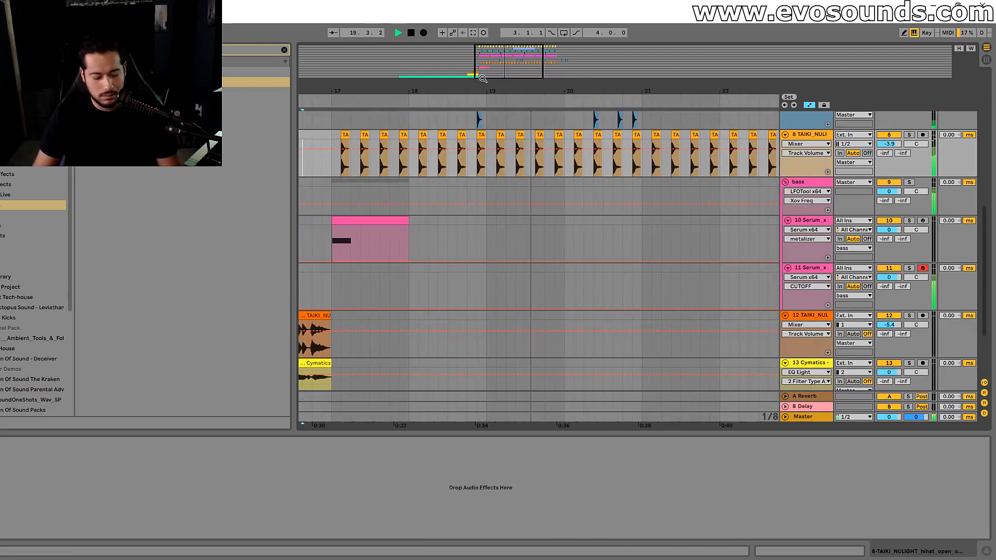
key("space")
- Audition further Serum presets on the second Serum track, from WUB - Hard through WUB - More Sines
left_click(462, 298)
left_click(385, 121)
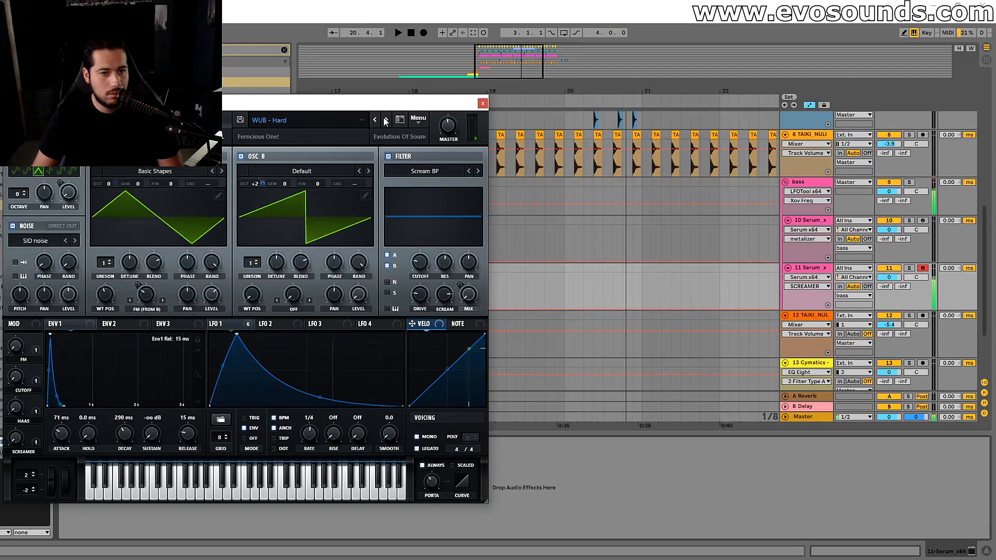
left_click(385, 121)
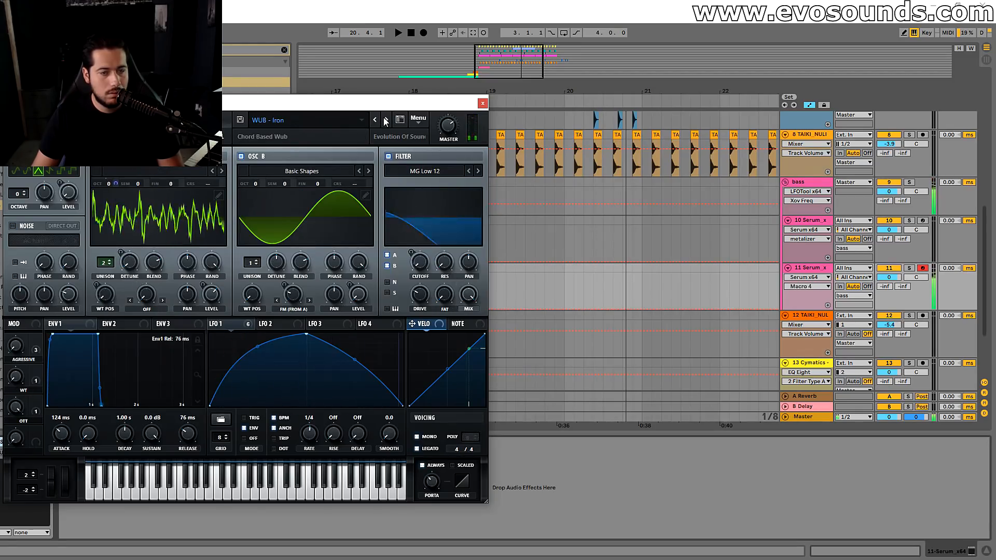
left_click(384, 121)
left_click(385, 121)
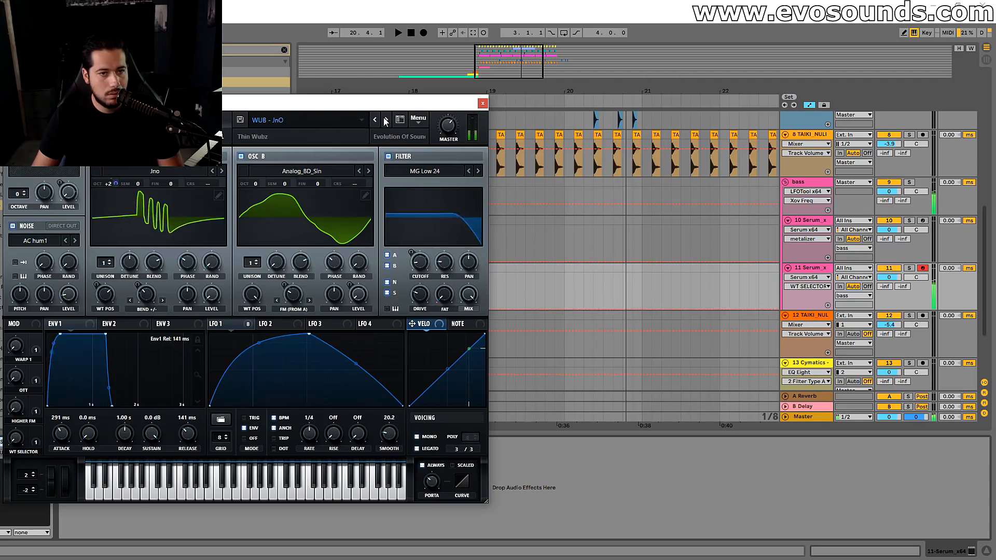
left_click(385, 121)
left_click(386, 121)
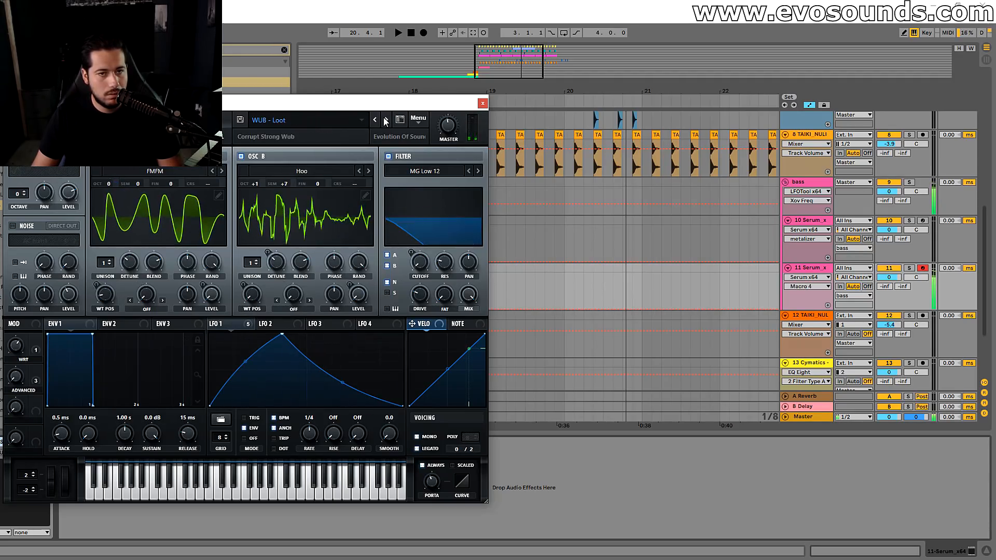
left_click(386, 121)
left_click(386, 121)
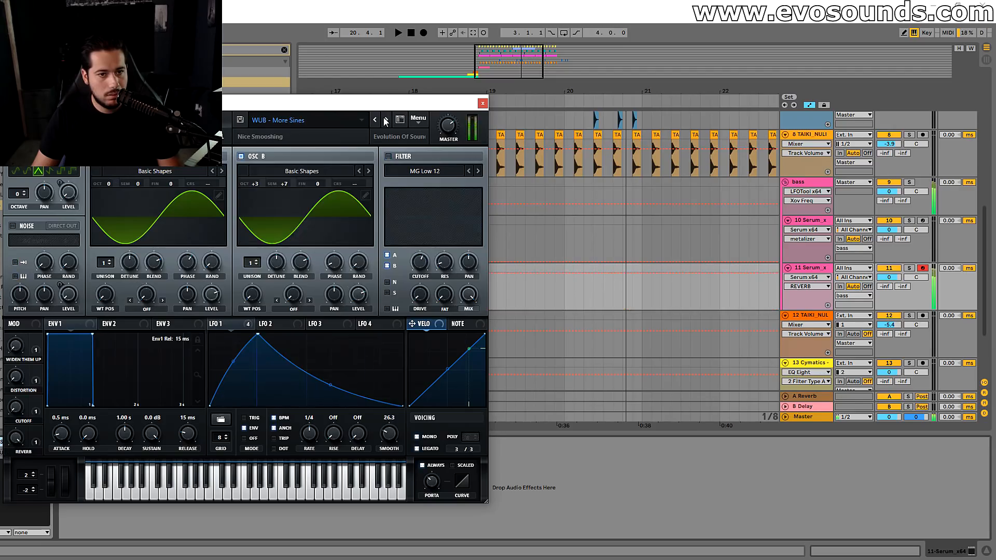
left_click(484, 106)
- Record a MIDI bass part on the third Serum track, starting playback from bar 16
key("space")
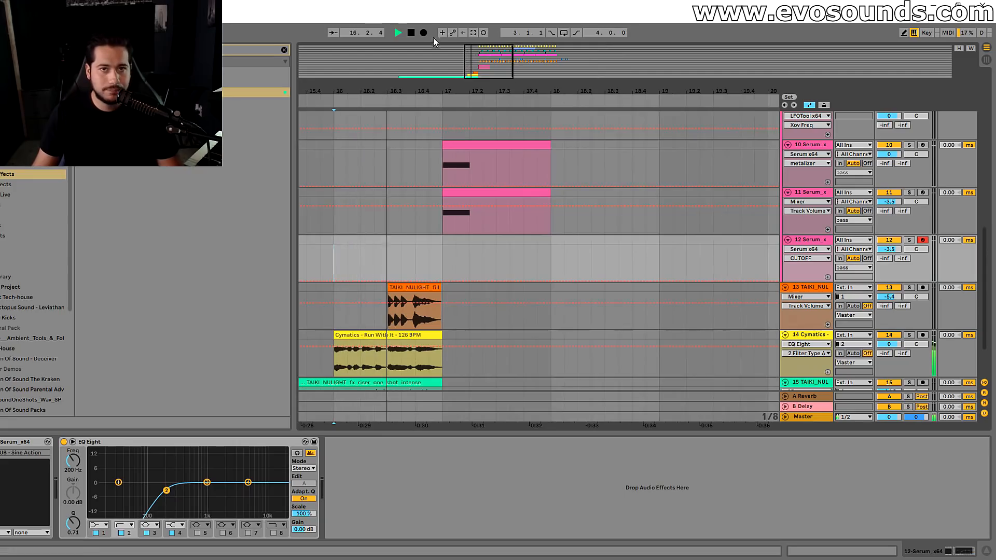
left_click(423, 33)
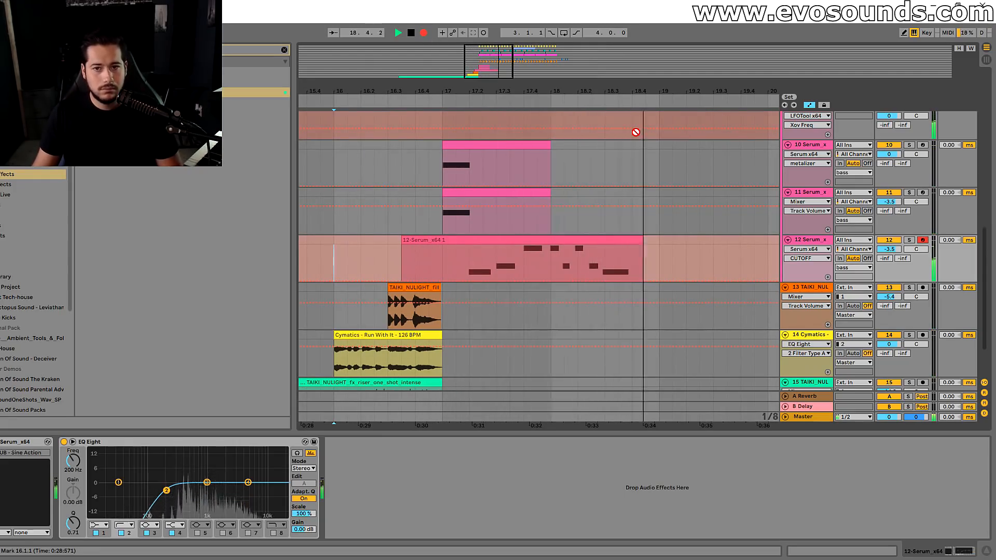
left_click_drag(495, 76, 515, 72)
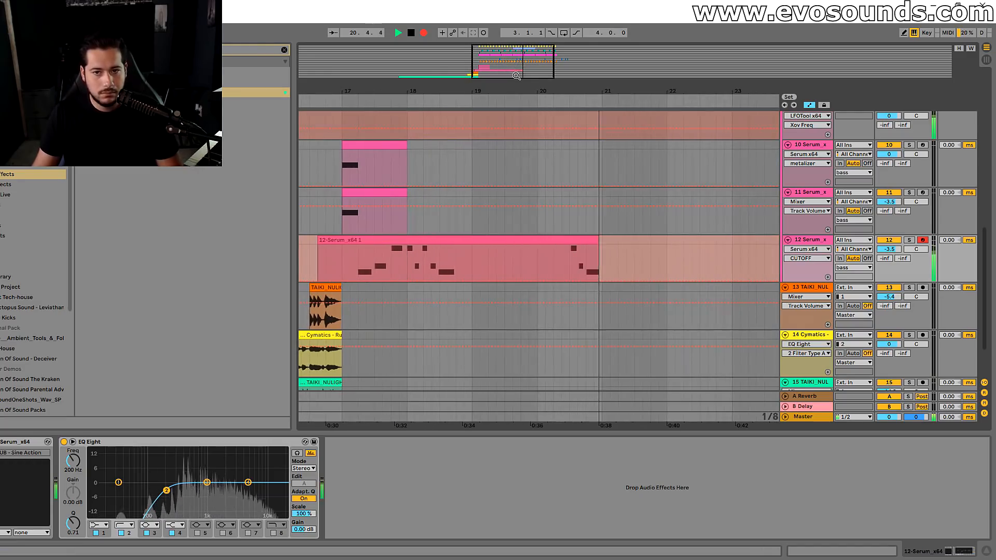
key("space")
- Trim the recorded clip on the third Serum track to start at bar 17 and end at bar 21
left_click(579, 238)
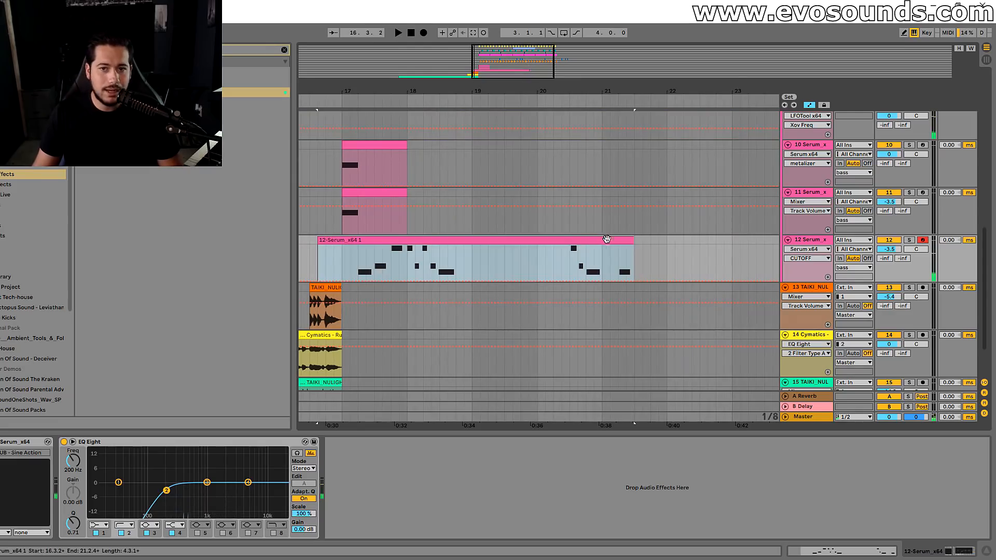
left_click_drag(473, 262, 528, 261)
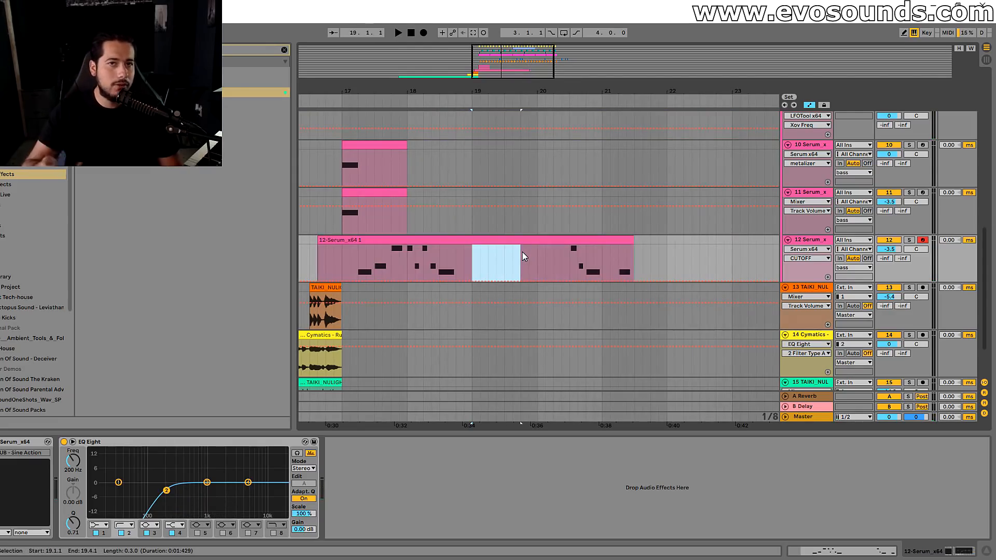
left_click_drag(319, 242, 342, 242)
left_click_drag(627, 240, 602, 240)
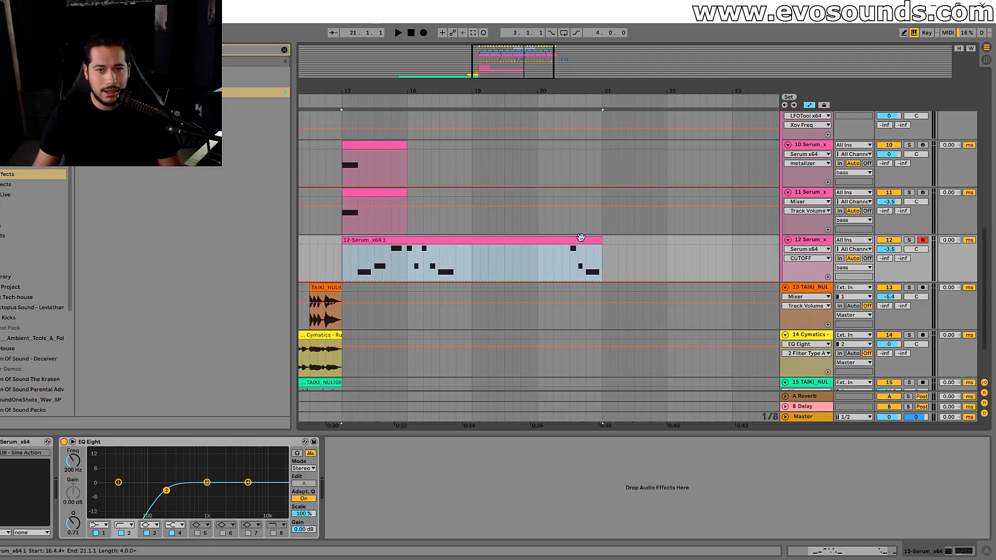
- Play back the trimmed bass clip on the third Serum track from just before bar 17
left_click(318, 223)
key("space")
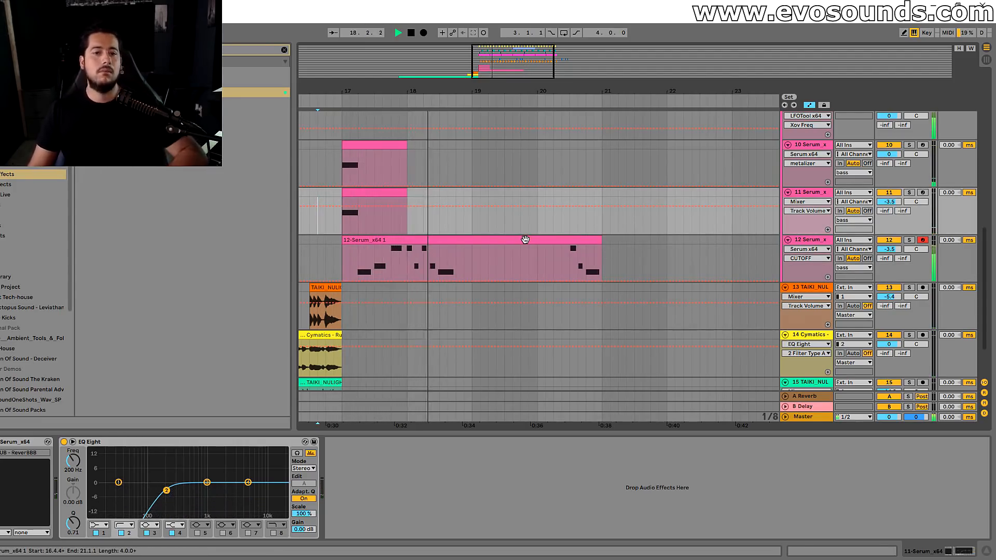
left_click(460, 241)
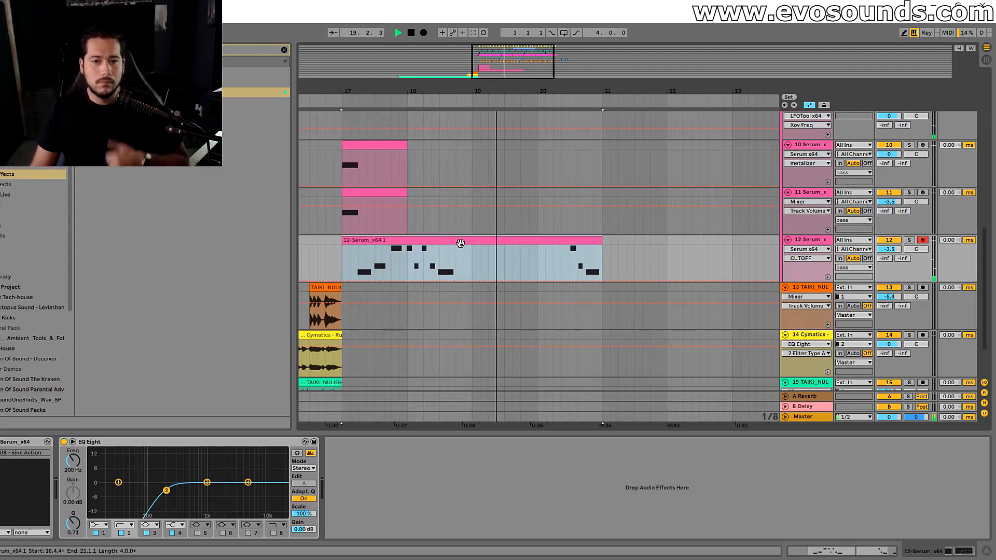
scroll(460, 243, "down", 3)
left_click_drag(462, 91, 568, 88)
key("space")
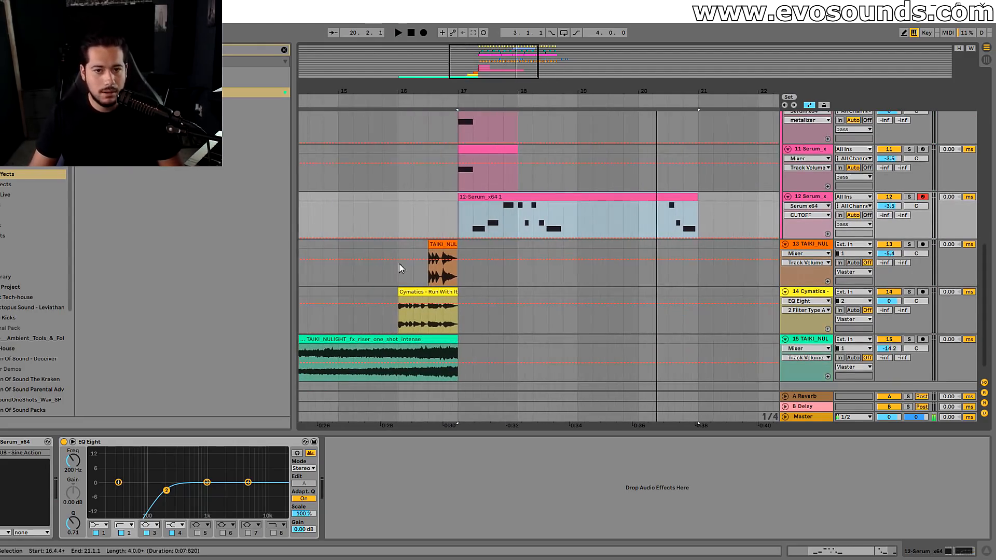
- Play from bar 16 and select the Cymatics - Run With It clip's section from 16.3.1 to 17.1.1
scroll(390, 266, "down", 1)
left_click(402, 308)
key("space")
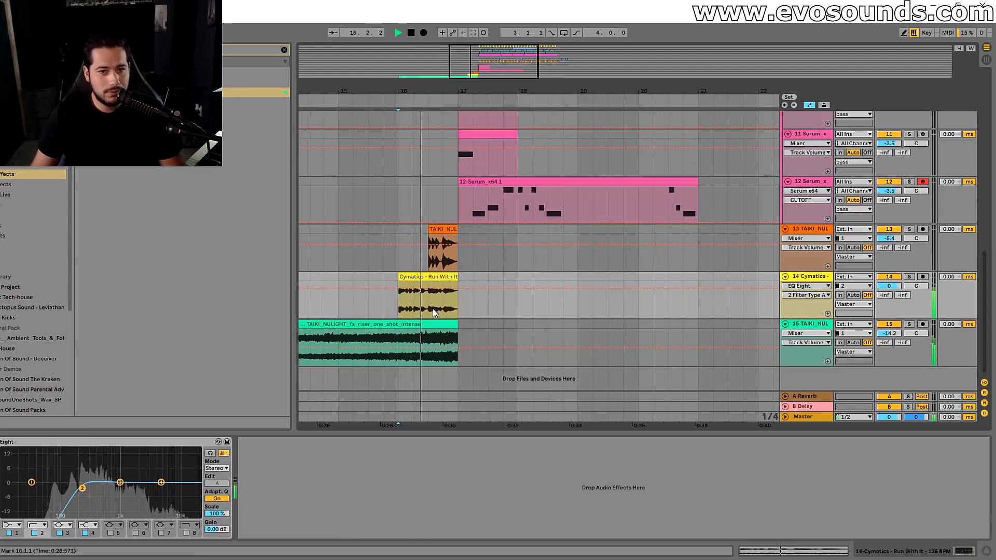
left_click_drag(432, 306, 462, 274)
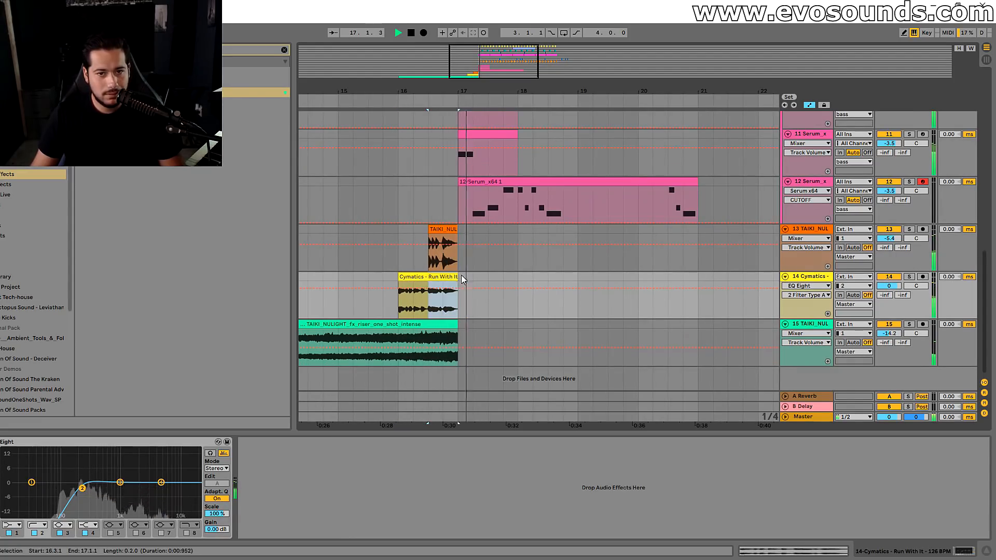
- Paste the copied Cymatics - Run With It section onto its own track from 18.4.1 to 19.2.1
left_click(552, 277)
left_click(563, 278)
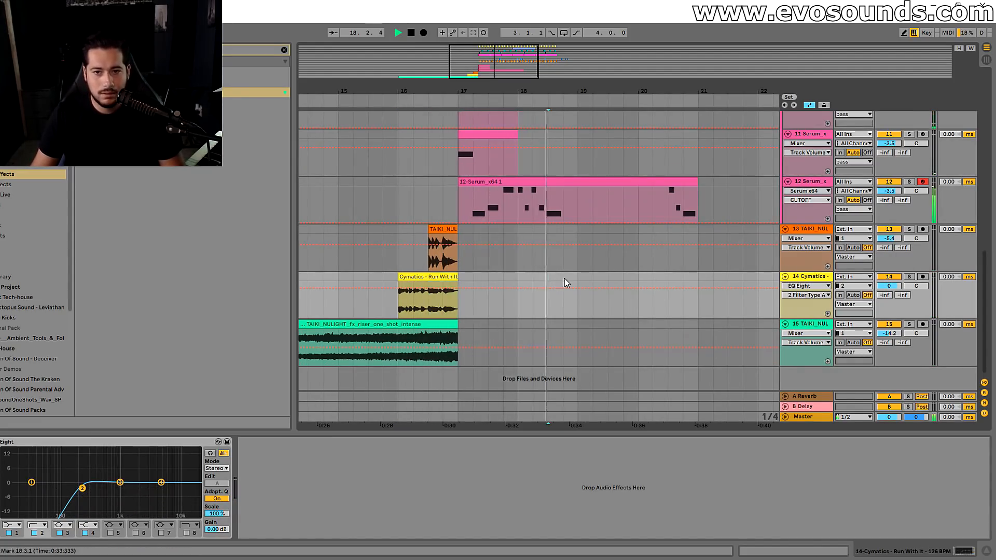
key("ctrl+v")
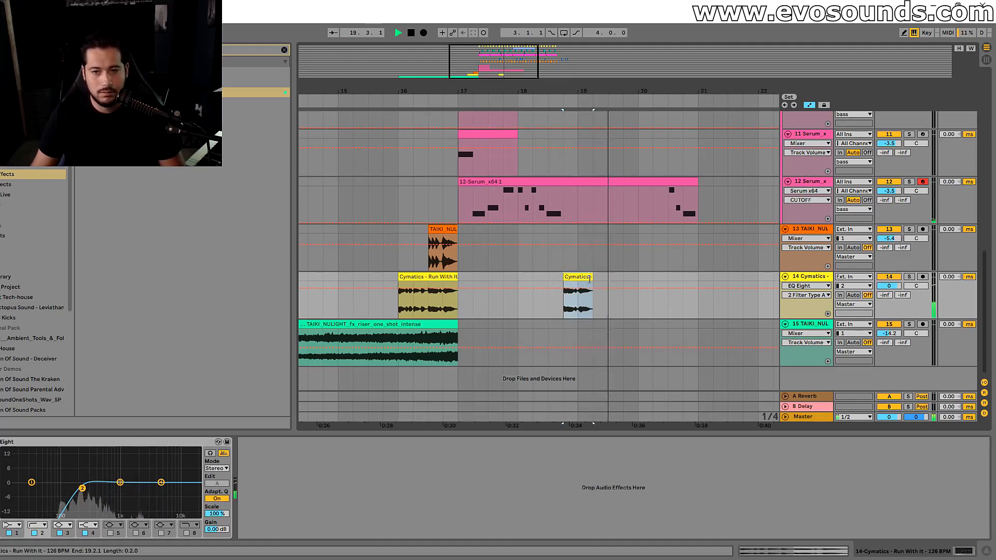
left_click_drag(596, 287, 486, 288)
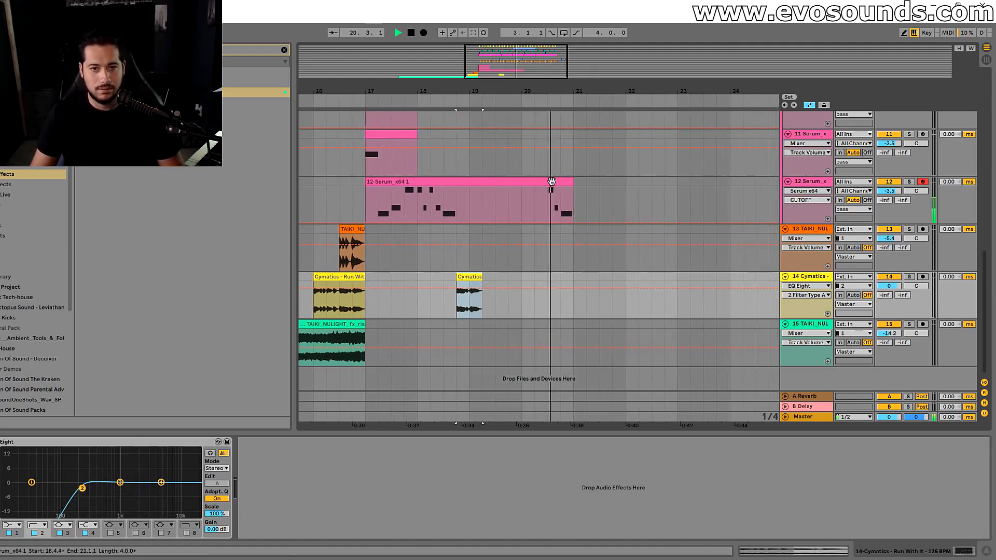
- Open the recorded bass clip on the third Serum track in an enlarged note editor and play it back
double_click(551, 182)
key("space")
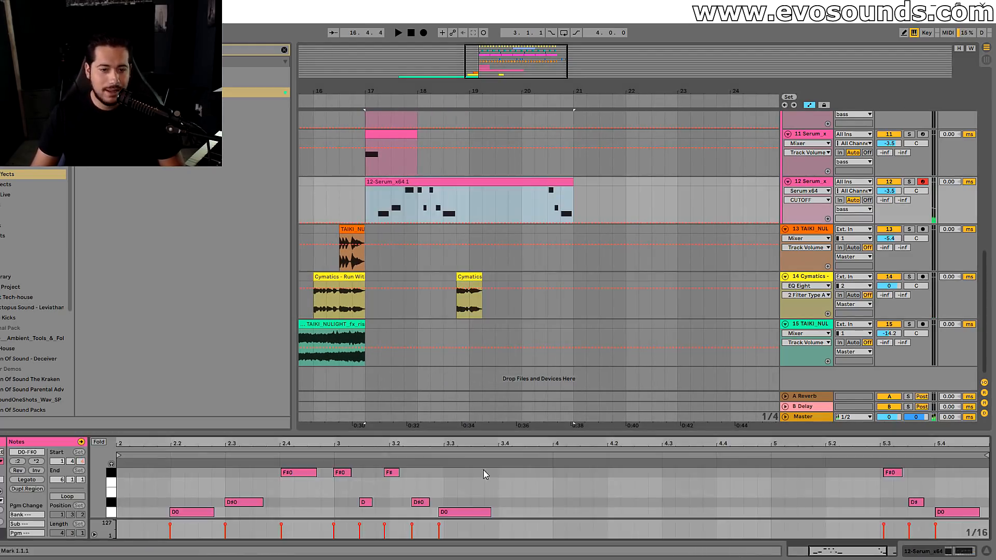
left_click_drag(474, 437, 472, 235)
left_click_drag(404, 241, 525, 240)
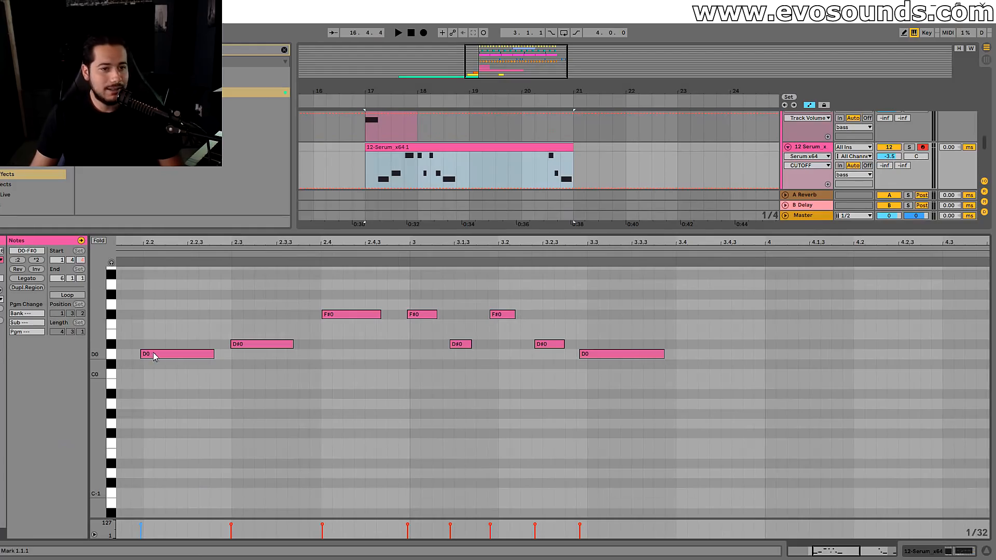
key("space")
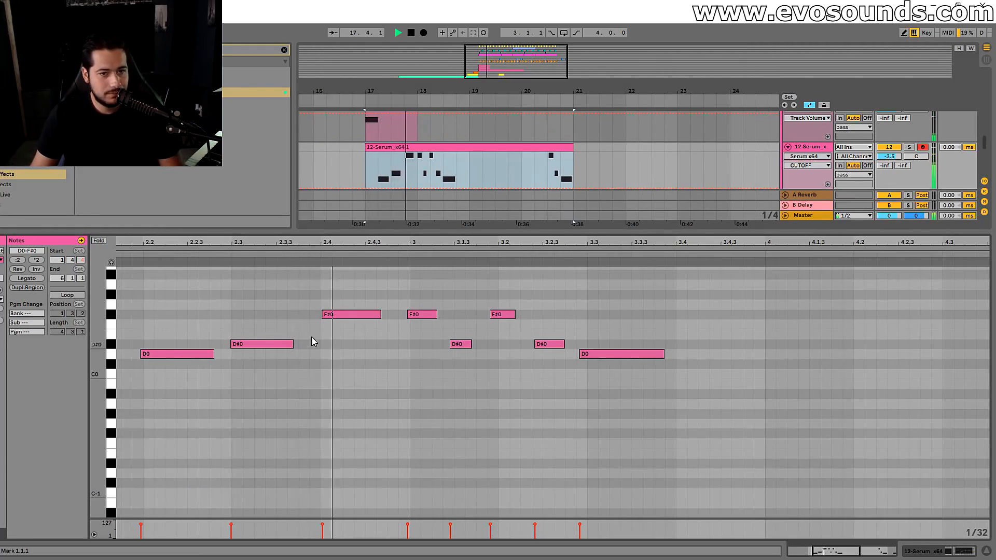
scroll(433, 300, "up", 4)
key("space")
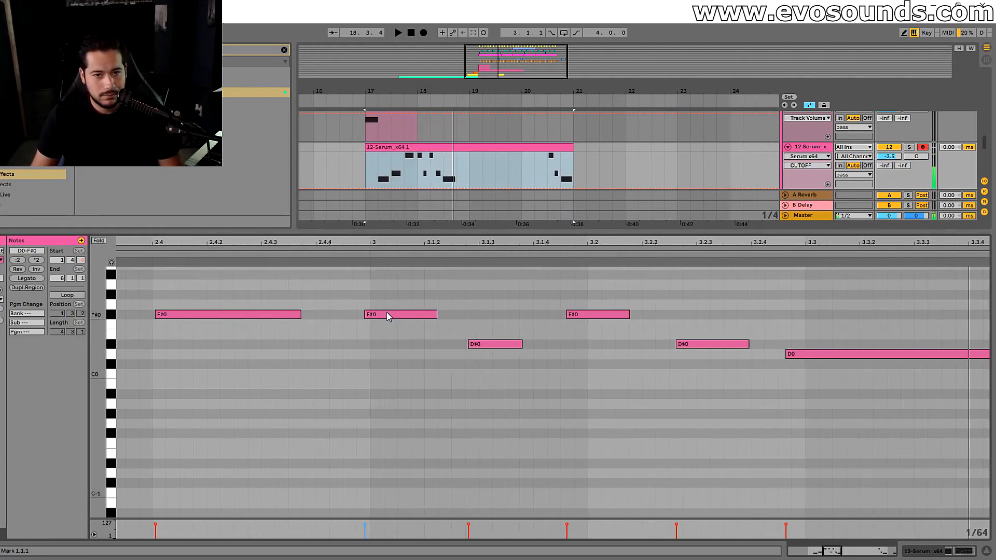
- Fine-adjust the start times of the F#0, D#0 and D0 notes around 3.1 to 3.3 and near the clip's end
left_click(391, 315)
left_click(484, 343)
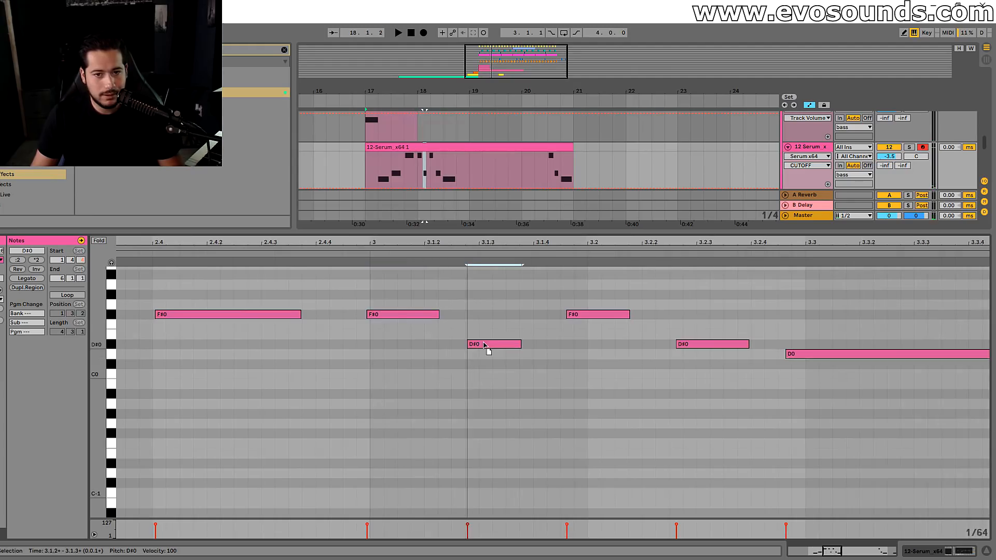
left_click_drag(586, 315, 582, 316)
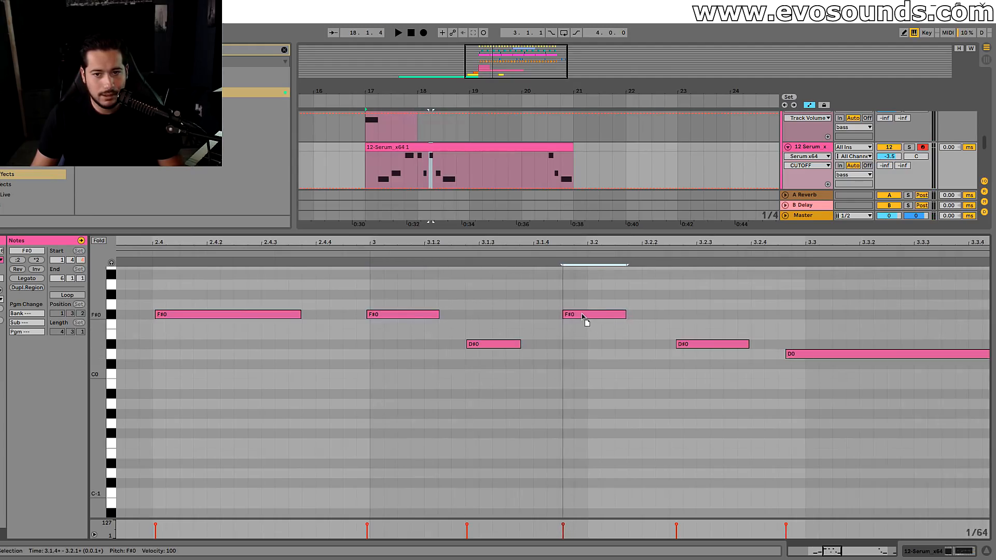
left_click_drag(692, 346, 688, 346)
left_click_drag(706, 243, 533, 245)
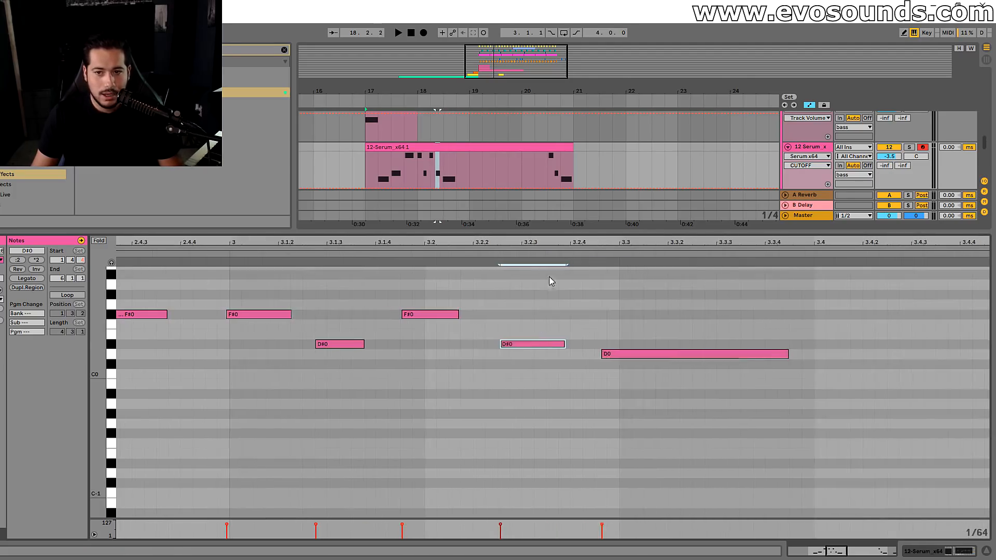
left_click_drag(617, 356, 614, 355)
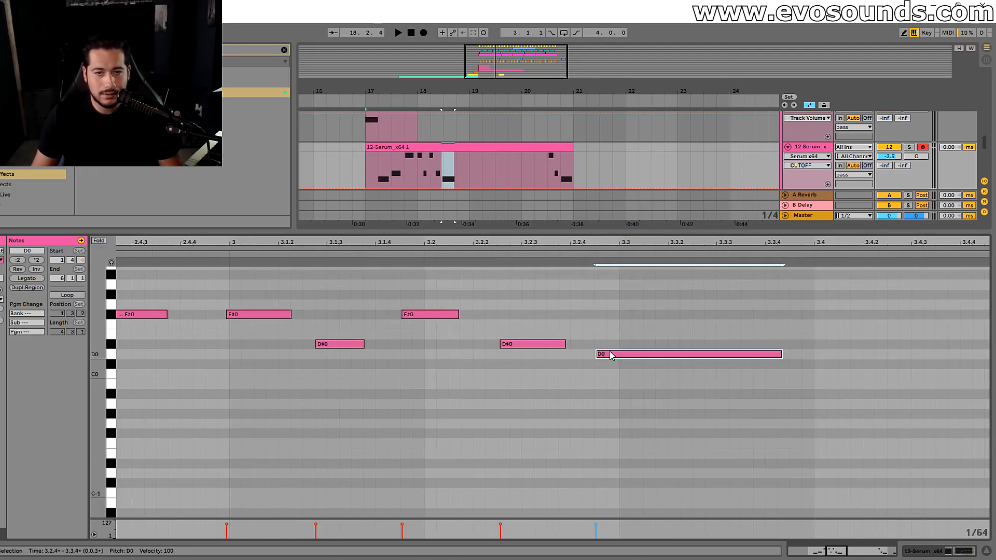
left_click_drag(672, 241, 466, 366)
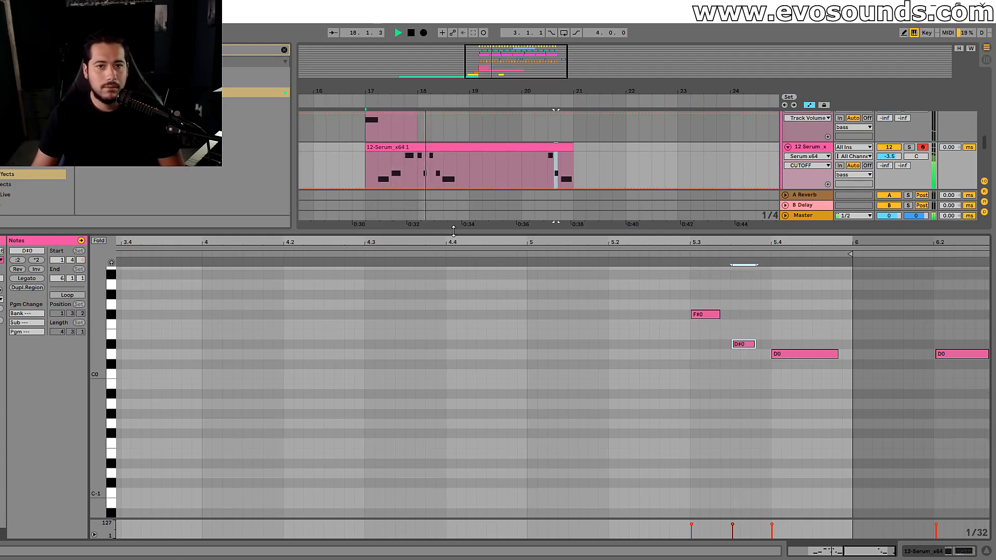
- Duplicate the edited bass clip on the third Serum track so the copy spans bars 21 to 25
left_click_drag(453, 231, 454, 386)
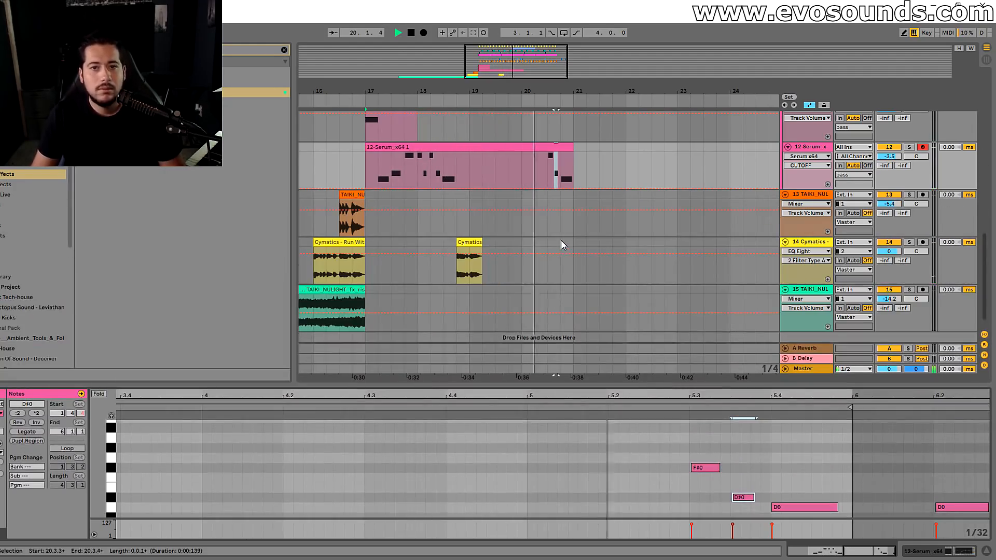
key("ctrl+d")
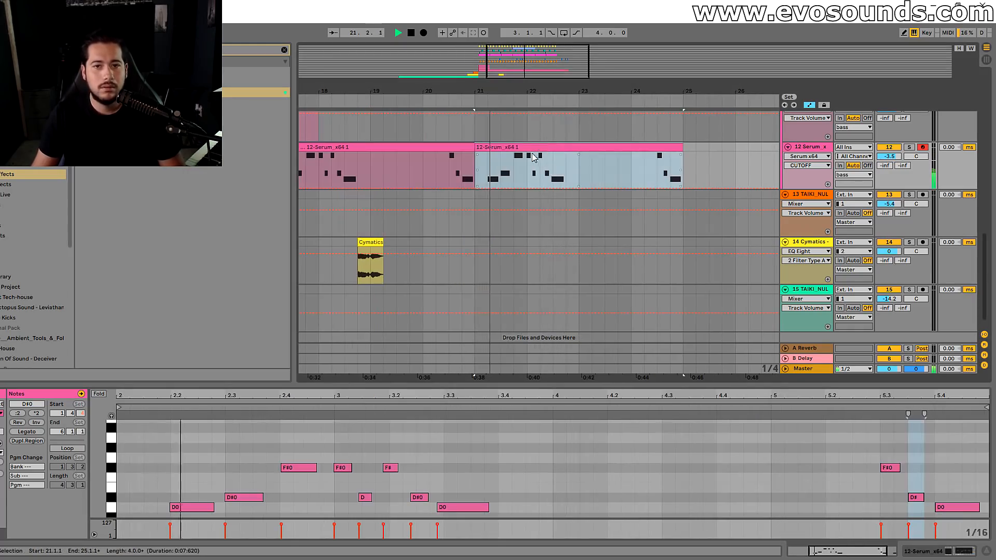
scroll(669, 169, "down", 5)
scroll(669, 169, "up", 2)
key("space")
- Copy the one-bar clips at bar 17 on the first two Serum tracks and paste them at bar 21
left_click_drag(520, 154, 601, 152)
key("space")
scroll(550, 156, "up", 1)
key("space")
left_click(452, 159)
key("space")
left_click(520, 127)
left_click(595, 135)
key("ctrl+v")
scroll(539, 243, "down", 3)
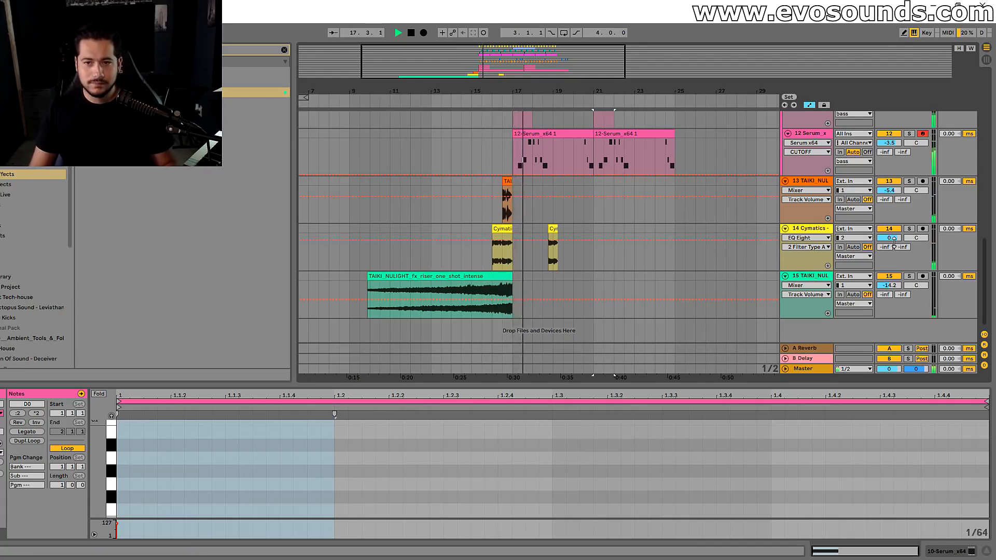
- Play the drop from bar 17 through bar 21 to check the duplicated bass clips
left_click_drag(525, 88, 516, 118)
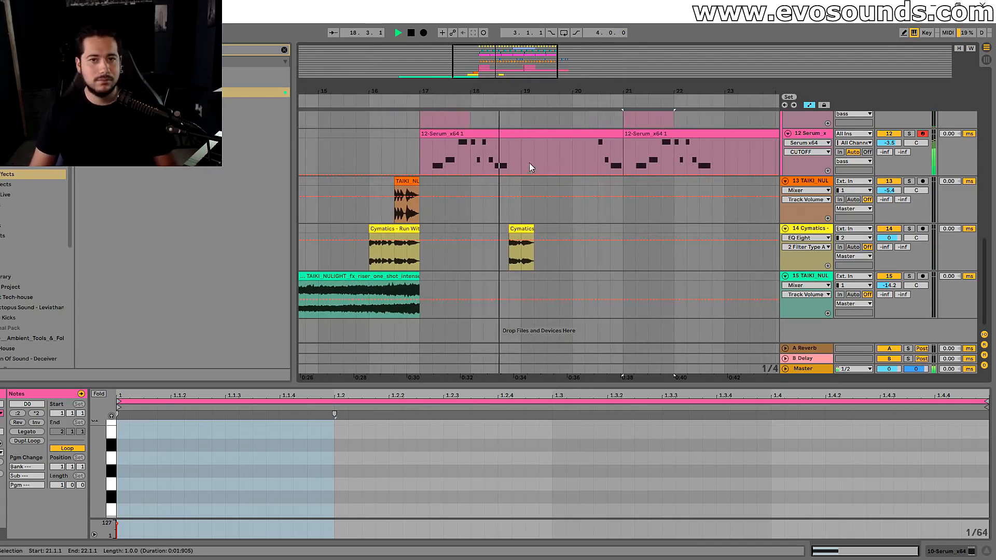
scroll(527, 173, "up", 2)
scroll(530, 195, "down", 2)
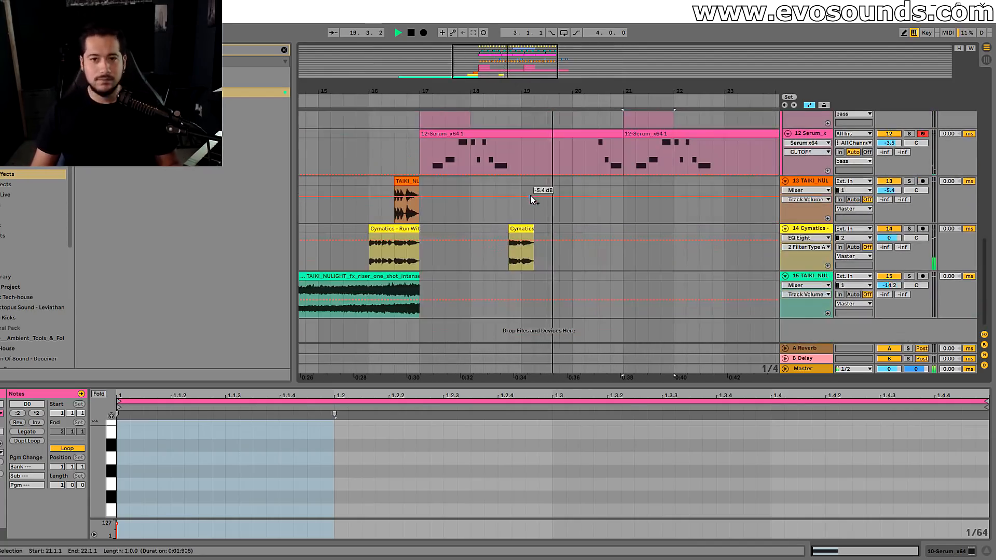
scroll(531, 196, "up", 2)
left_click_drag(529, 61, 530, 71)
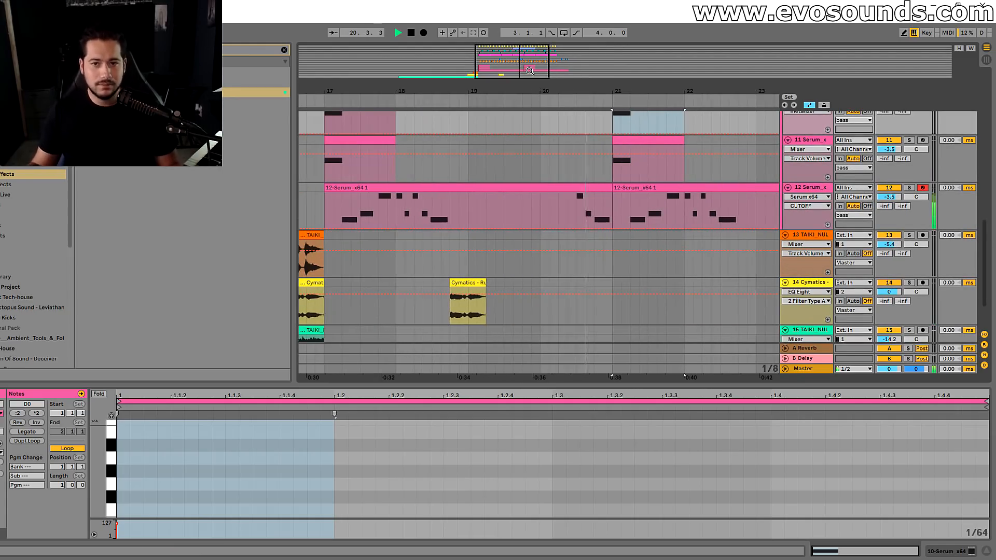
- Stop playback, insert a new MIDI track below the third Serum track and name it "bass"
left_click(808, 189)
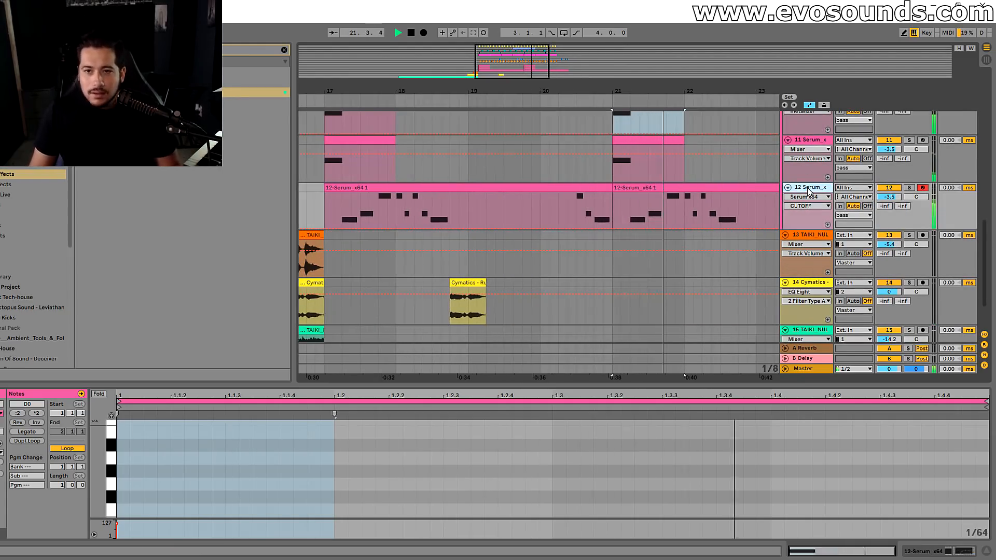
scroll(806, 197, "up", 2)
key("space")
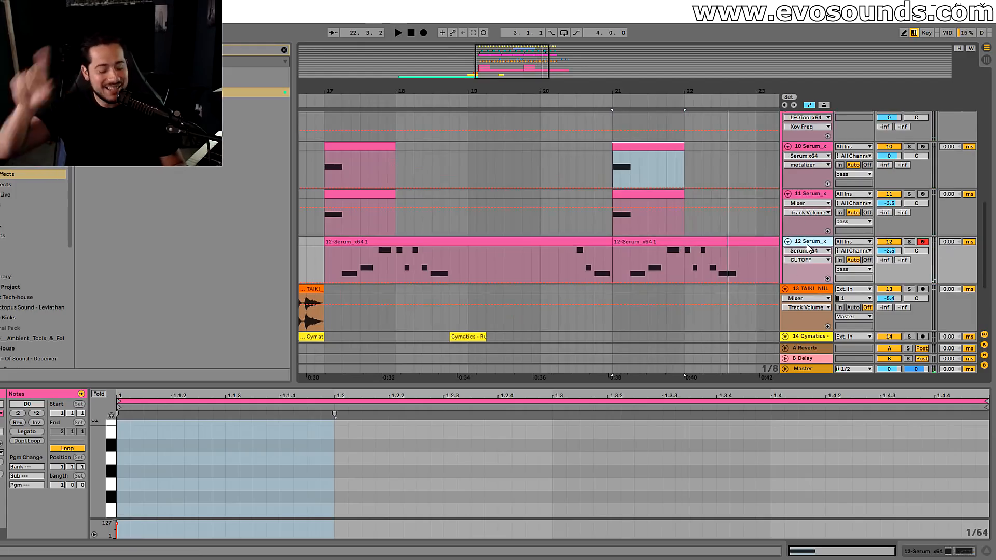
key("ctrl+shift+t")
key("ctrl+r")
type("bas")
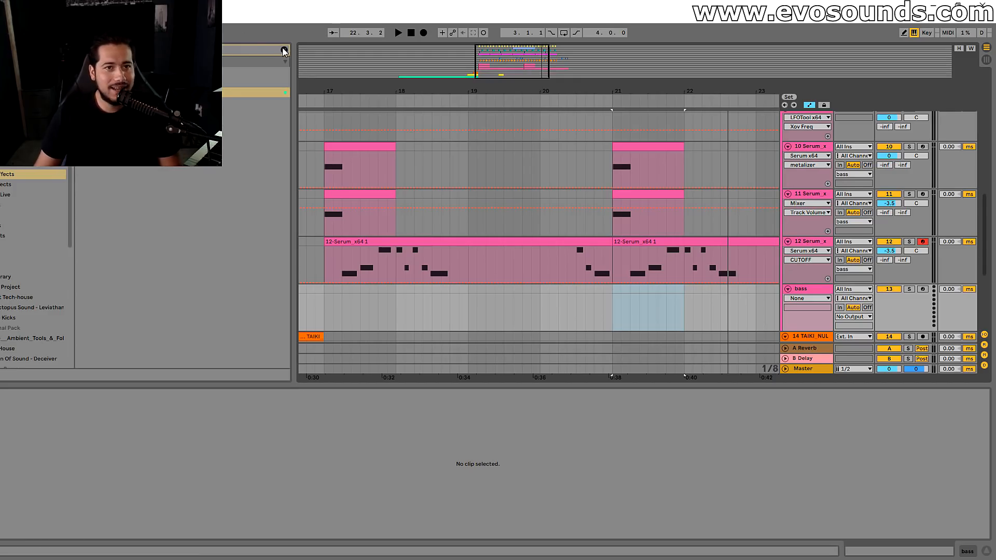
- Add Serum to the bass track and load the BA - Basic Bass preset from the Night Bass Soundset
left_click(284, 50)
type("eq")
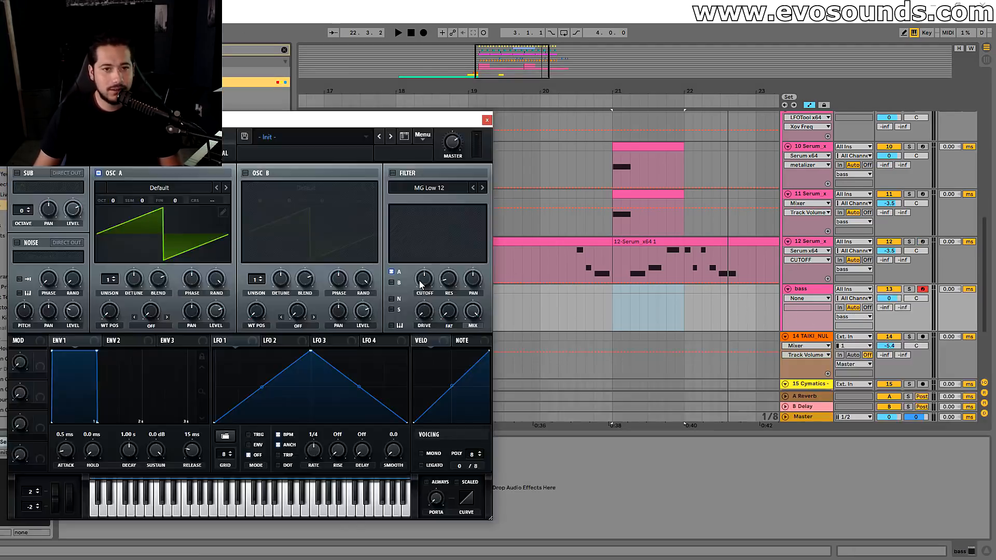
left_click(281, 137)
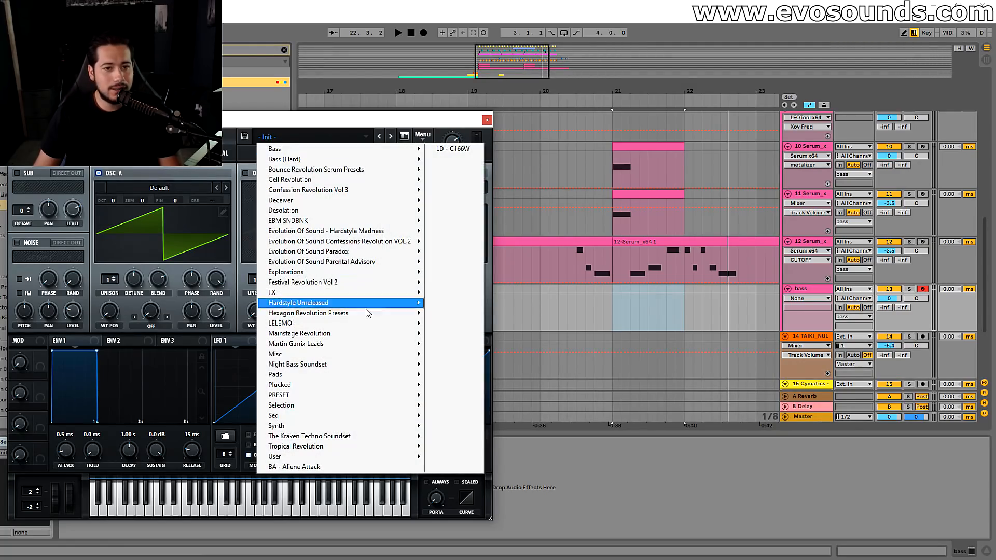
mouse_move(334, 364)
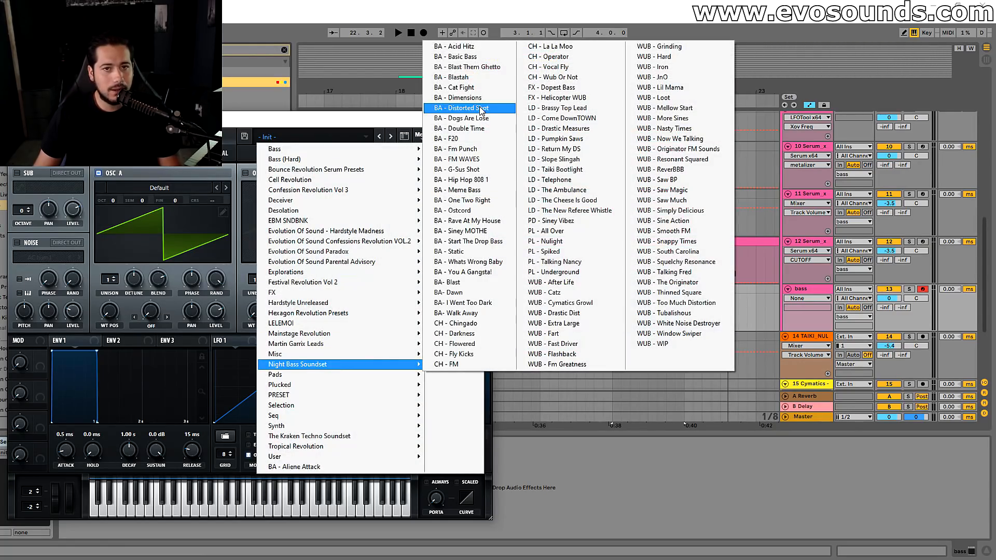
left_click(480, 46)
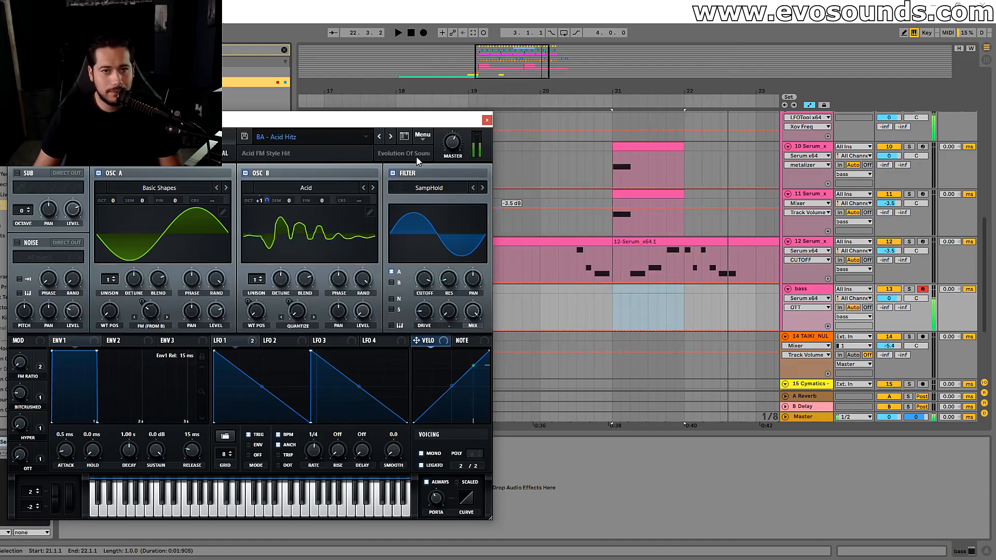
left_click(390, 137)
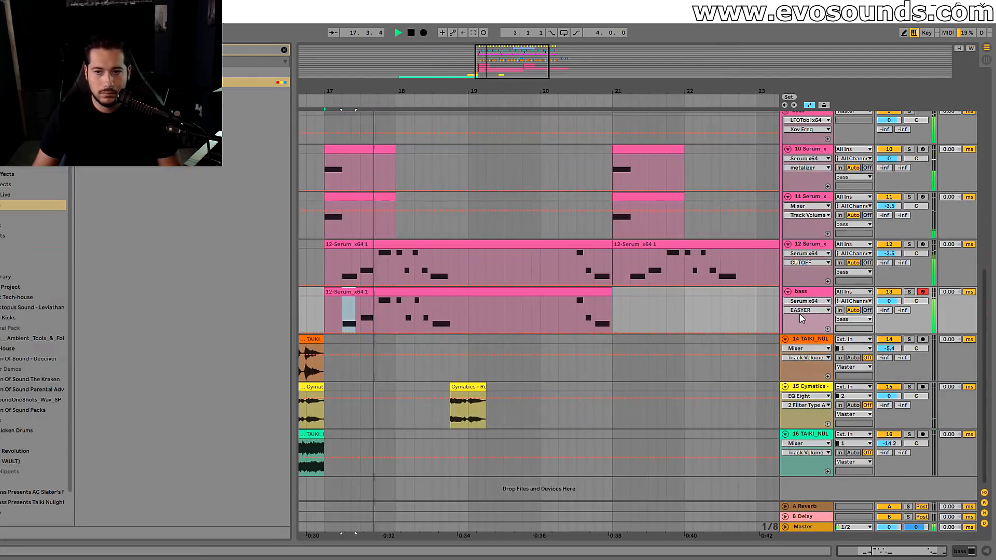
- Rename the bass track "bottom" and arm a duplicate of it for recording
type("bottom")
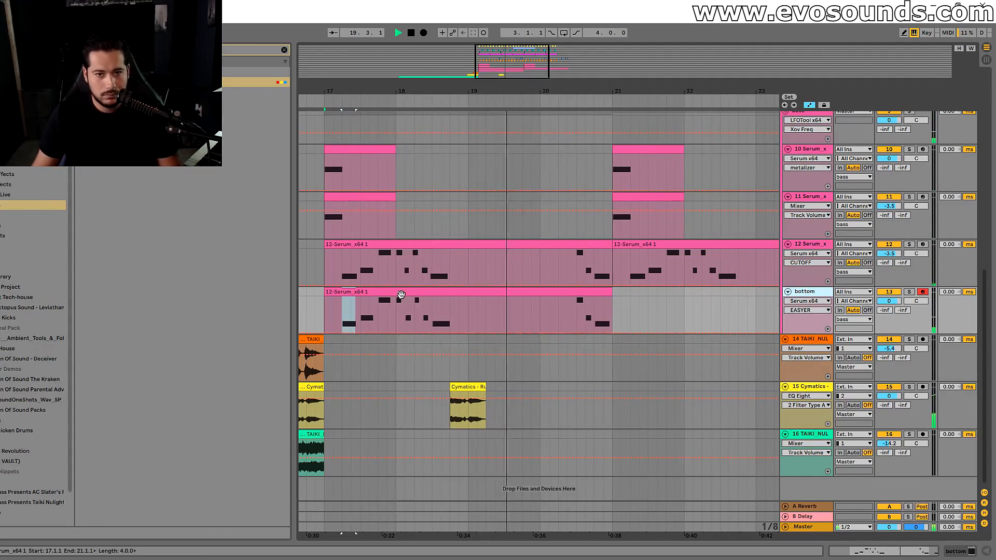
left_click(400, 292)
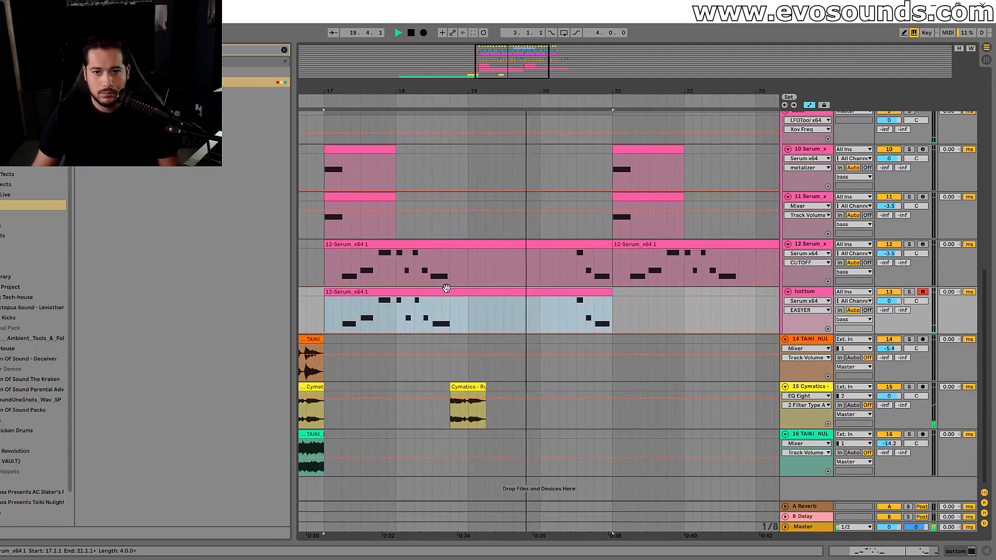
key("space")
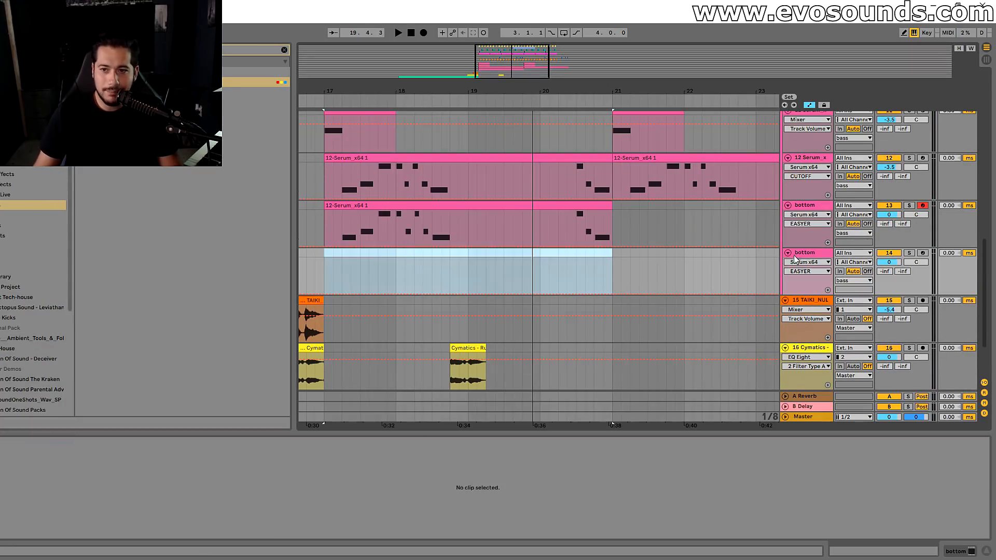
left_click(795, 257)
left_click(922, 253)
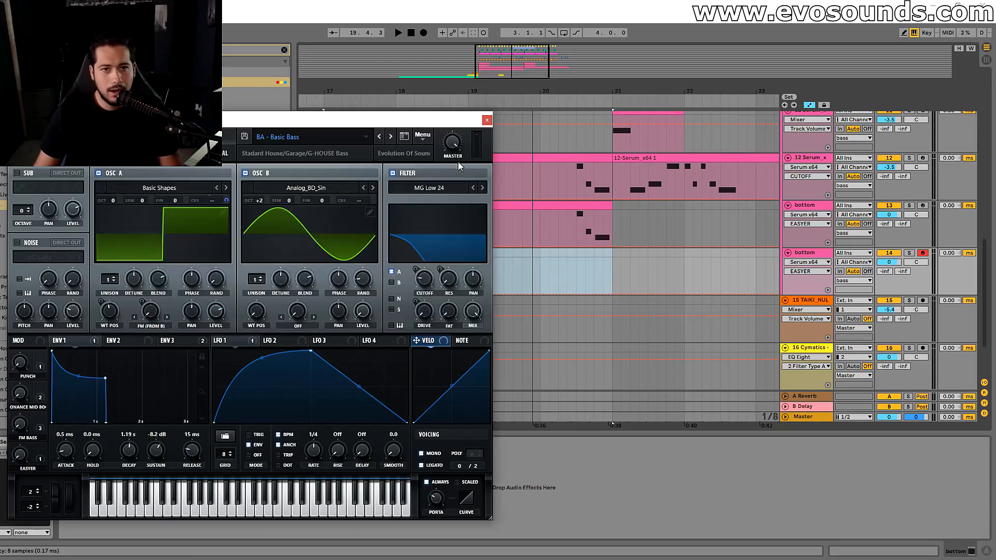
- Audition the following Night Bass presets in the duplicate track's Serum, settling on BA - FM WAVES
left_click(390, 137)
left_click(390, 137)
left_click(390, 137)
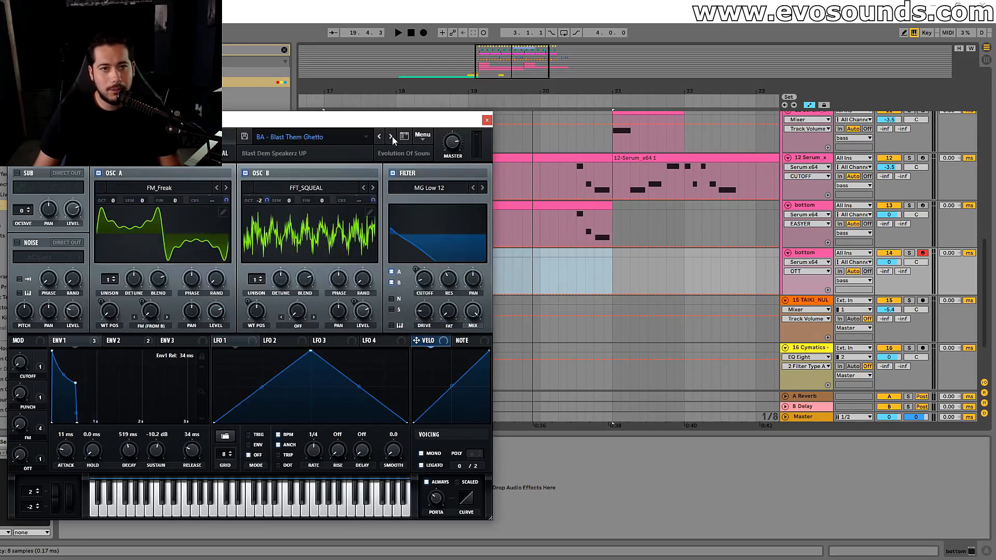
left_click(390, 137)
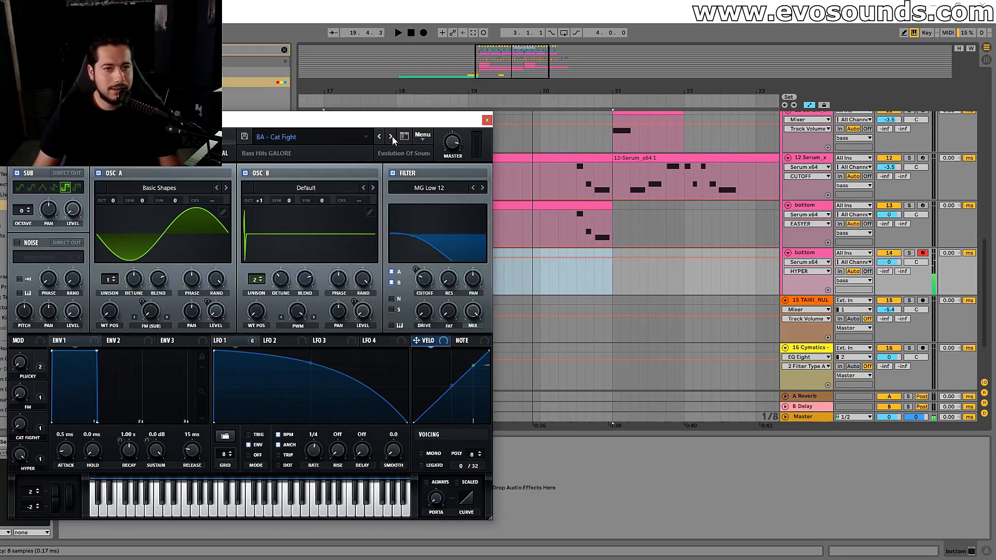
left_click(486, 121)
key("space")
- Shorten the third Serum track's second clip to end at bar 24 and create an empty MIDI clip from bar 21 to 25 on the second bottom track
scroll(560, 218, "down", 2)
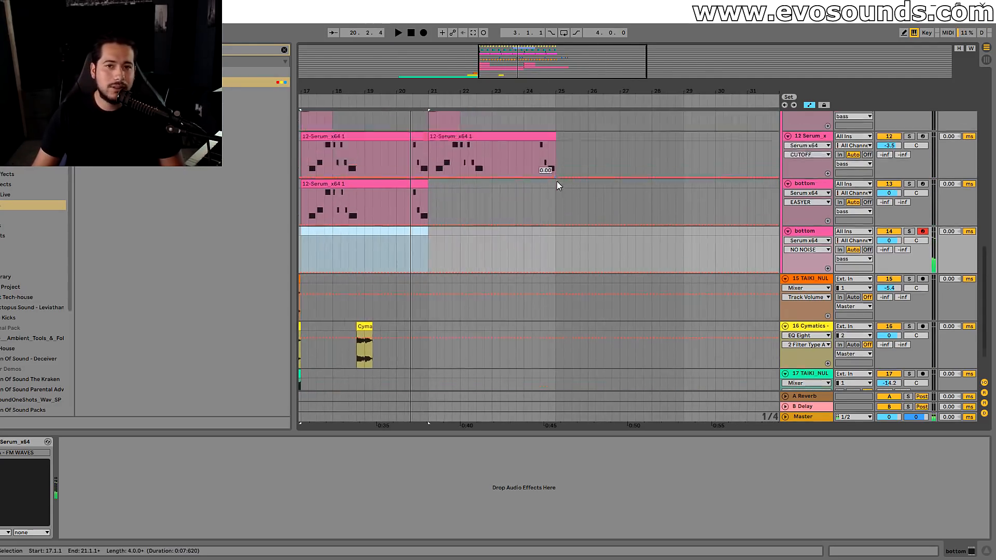
scroll(556, 182, "up", 1)
left_click_drag(555, 179, 524, 180)
left_click_drag(552, 270, 438, 281)
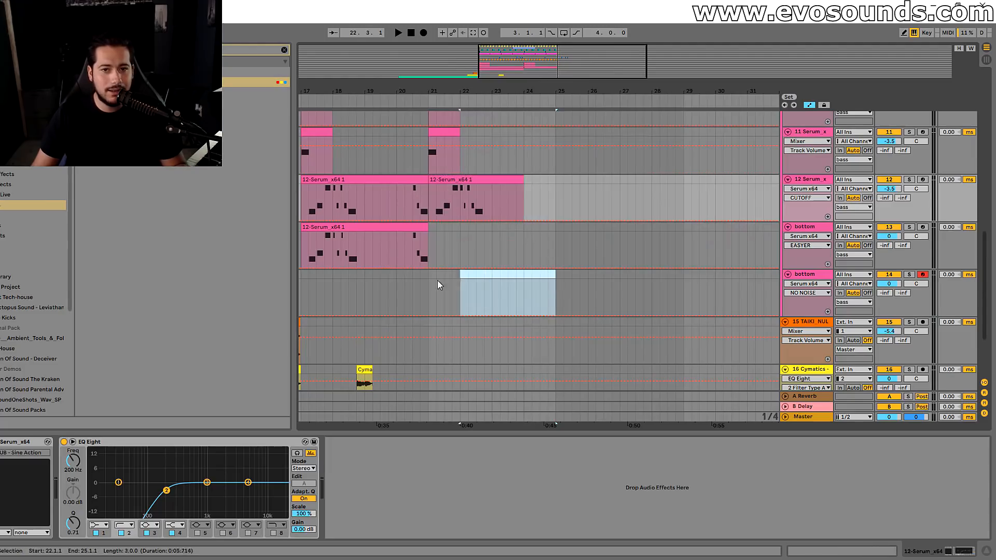
key("ctrl+shift+m")
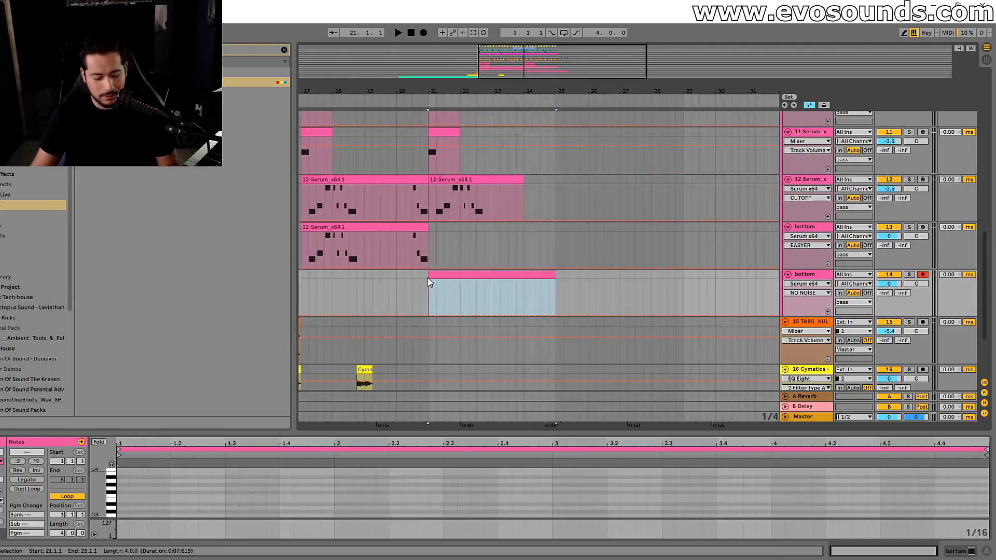
- Write a short descending bass line on bar 24 of the second bottom track and play the drop back from bar 17
left_click_drag(279, 431, 306, 221)
left_click_drag(98, 440, 145, 415)
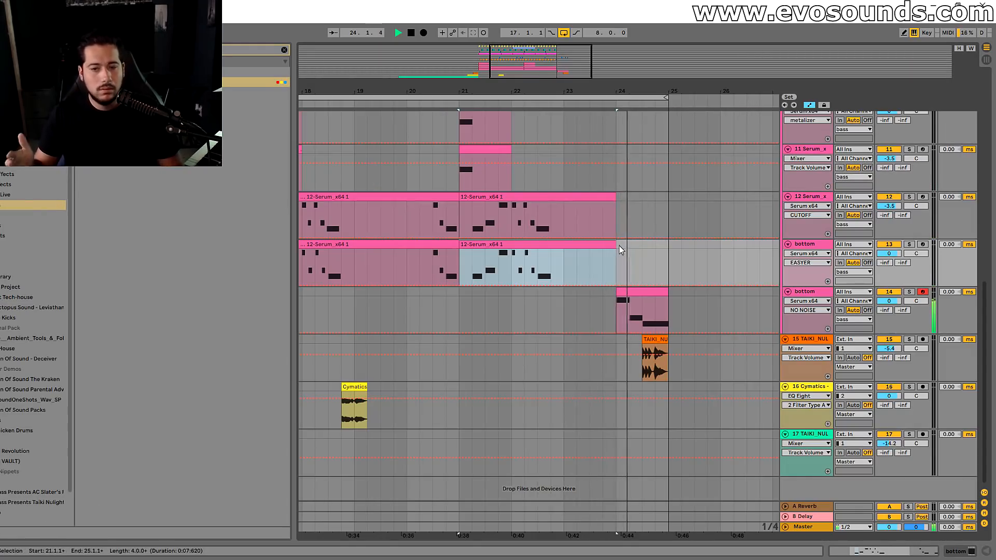
left_click_drag(497, 91, 594, 72)
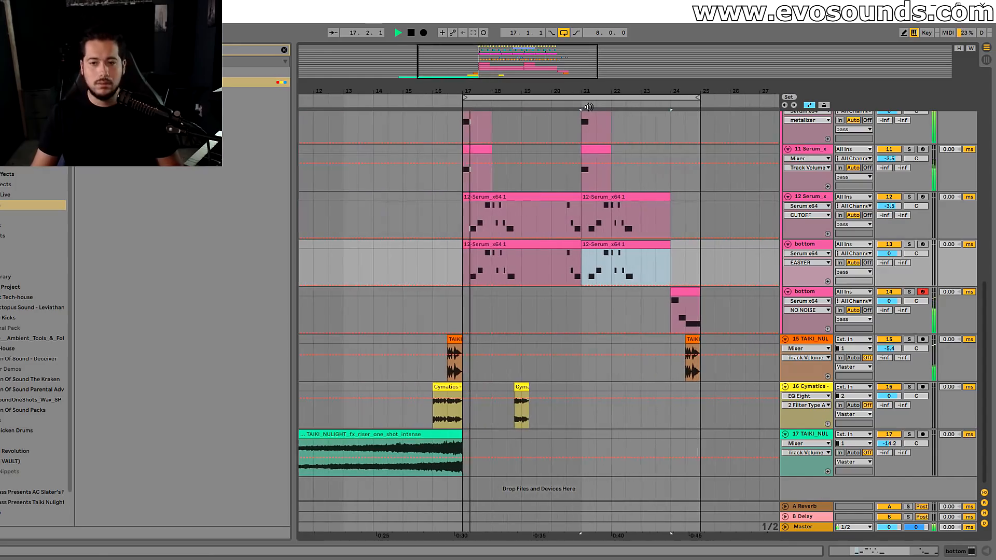
left_click_drag(479, 91, 357, 114)
key("space")
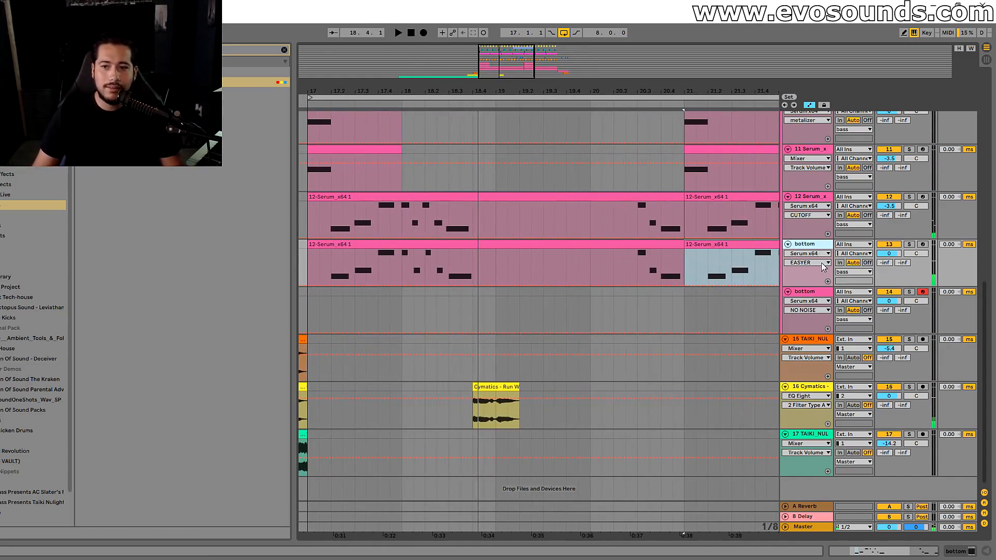
- Rename the second bottom track with the prefix "4TH BAR GER", duplicate it and delete the clip on the duplicate
left_click(822, 297)
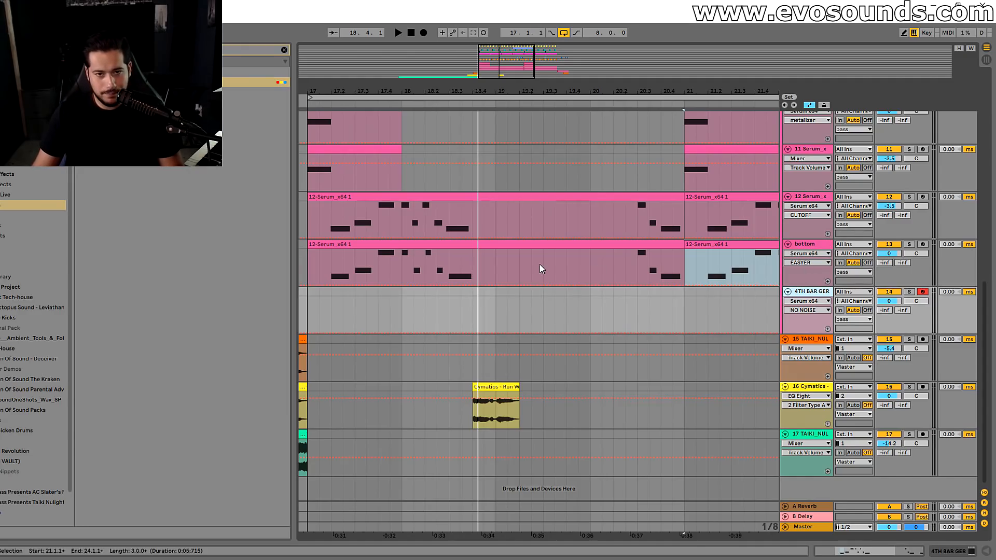
key("ctrl+d")
left_click_drag(612, 91, 513, 49)
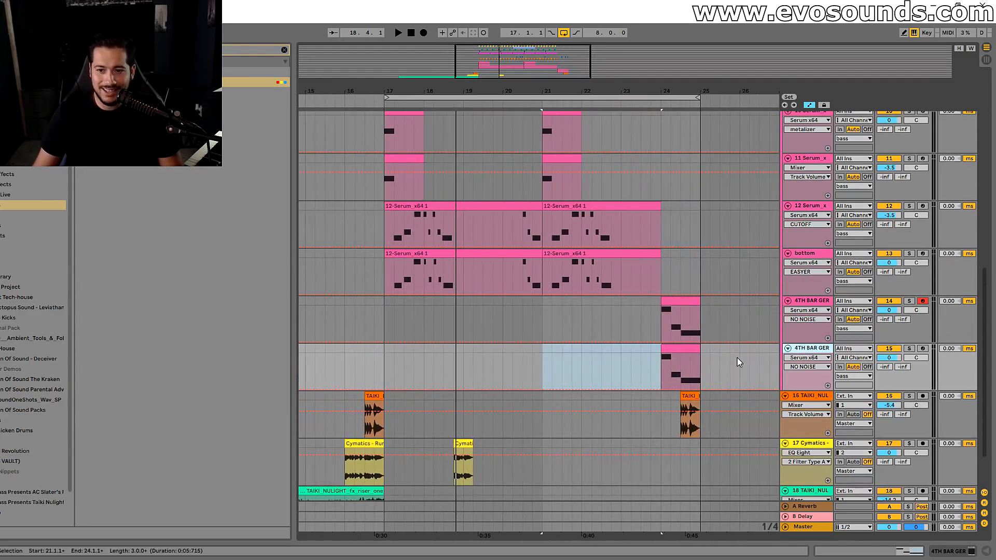
left_click(689, 350)
key("Delete")
- Load a WUB preset from the Night Bass Soundset into the duplicated track's Serum
double_click(810, 349)
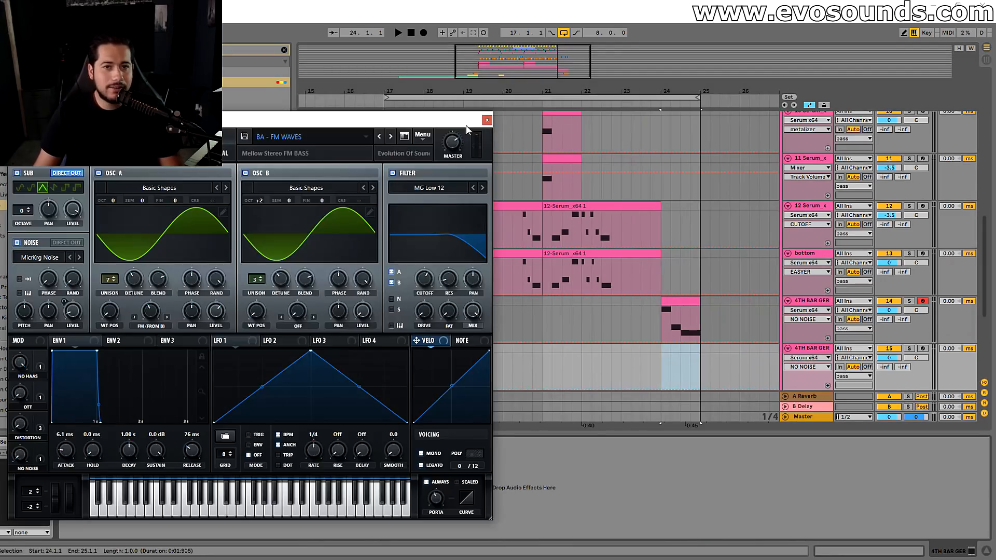
left_click(329, 137)
mouse_move(331, 367)
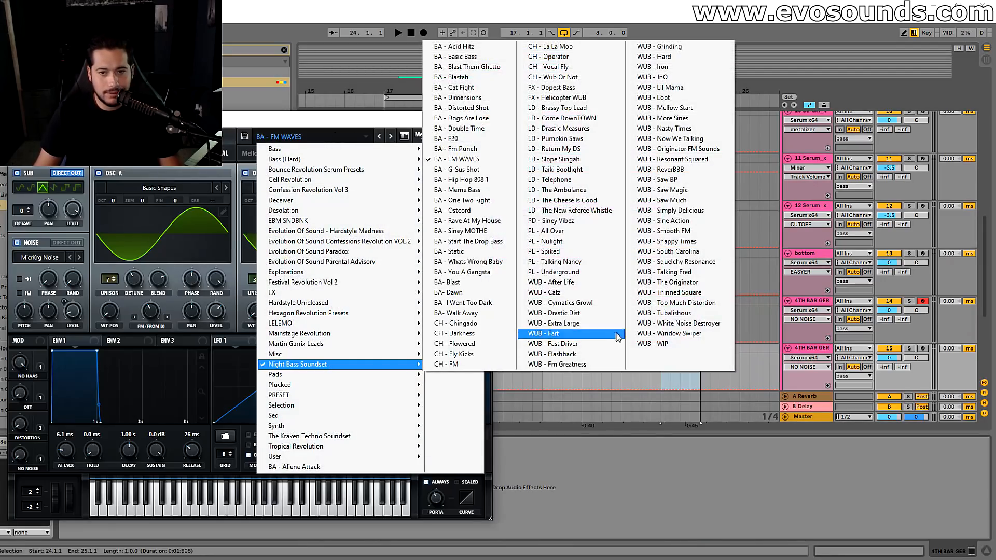
left_click(593, 288)
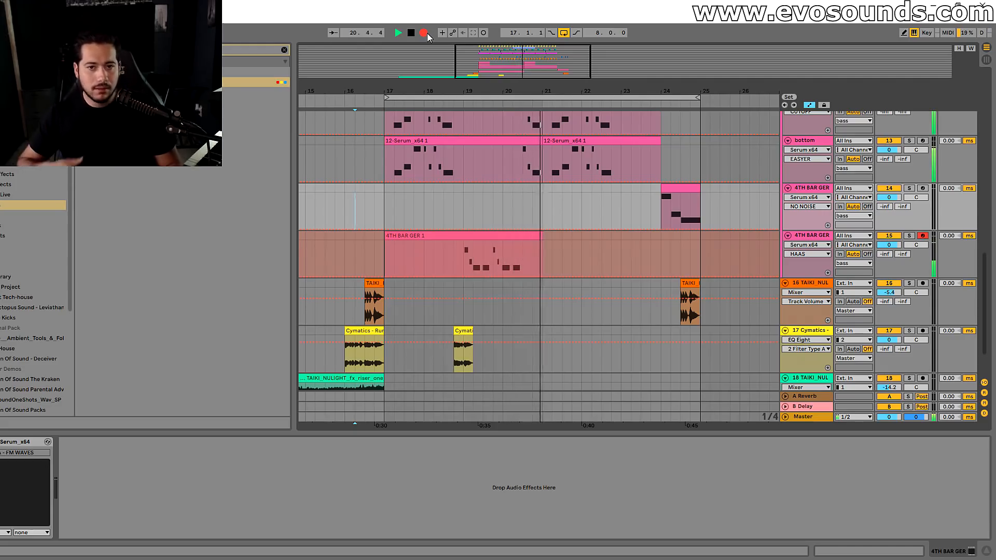
- Record a bass phrase on the duplicated track and trim the clip to run from bar 19 to 20.3
key("space")
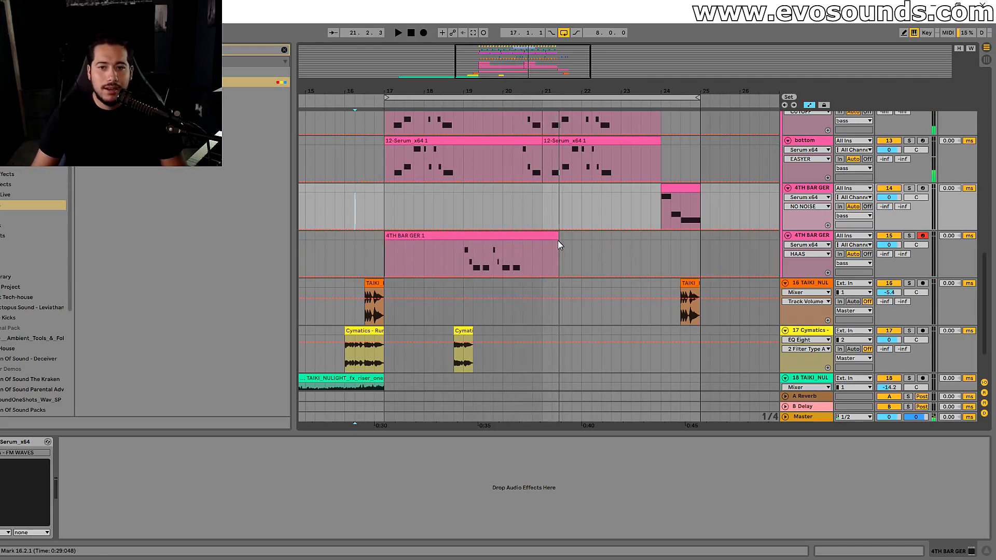
left_click_drag(558, 241, 544, 238)
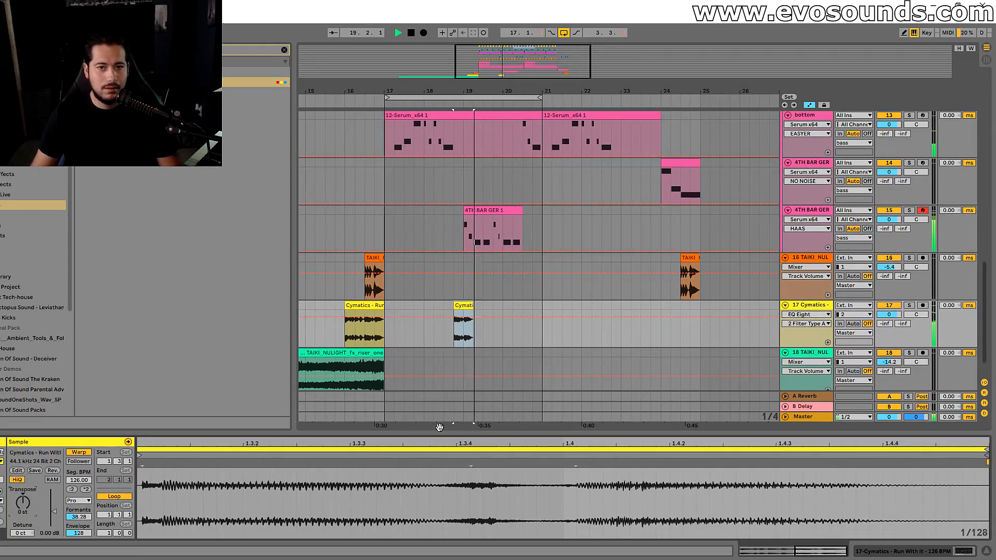
key("space")
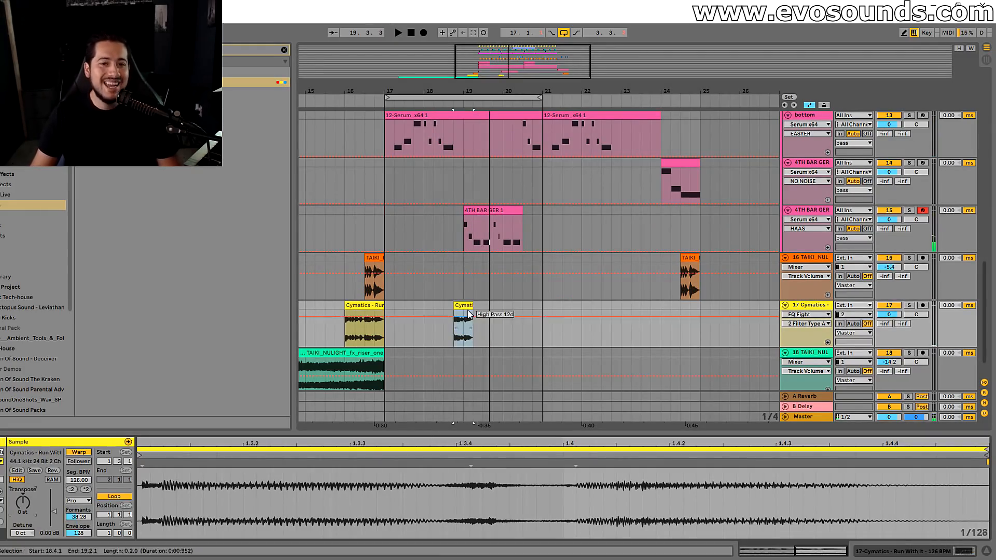
- Move the recorded clip one beat later so it starts at 19.2.1, and play it in context
scroll(468, 306, "up", 3)
left_click(488, 211)
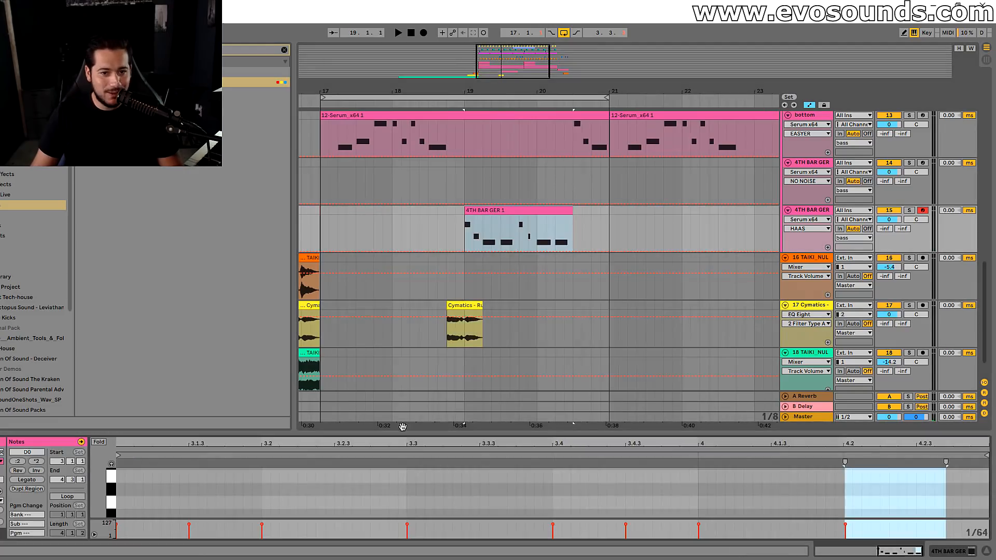
left_click_drag(403, 435, 403, 229)
key("space")
left_click_drag(133, 411, 960, 272)
left_click_drag(500, 143, 518, 143)
left_click(462, 153)
key("space")
- Shorten the recorded clip to end at 20.3.1 and play it back with the other bass layers
left_click(590, 144)
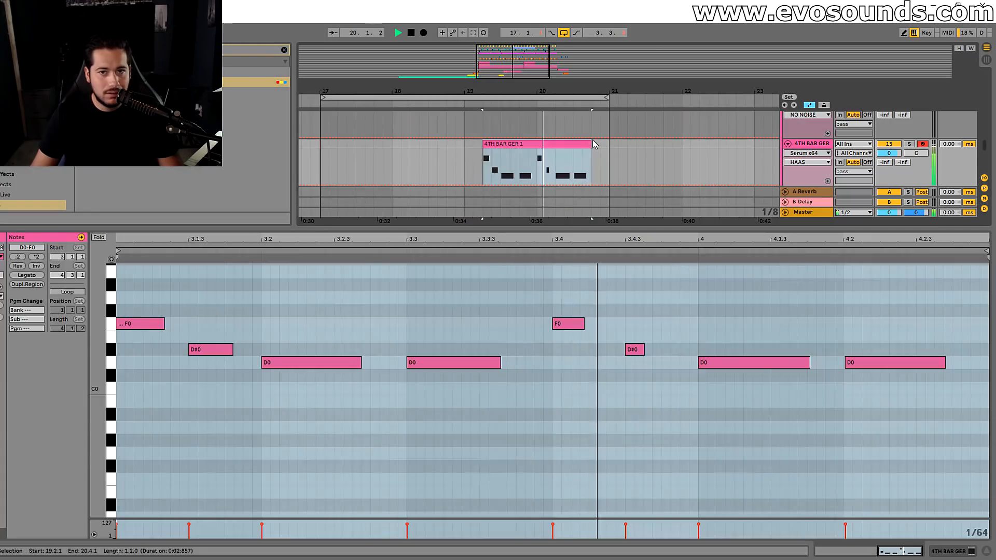
left_click_drag(591, 143, 574, 143)
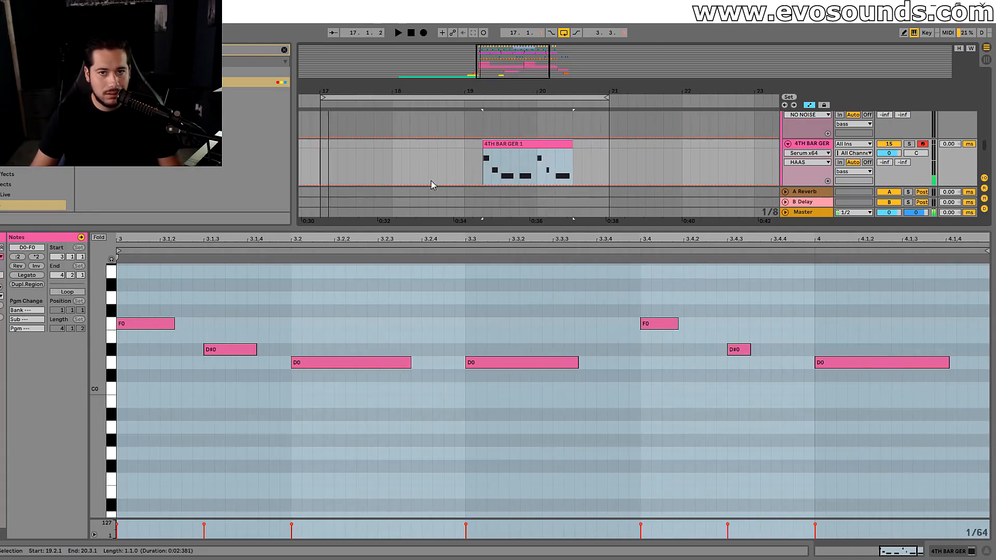
left_click(455, 166)
key("space")
left_click(524, 230)
scroll(605, 266, "up", 3)
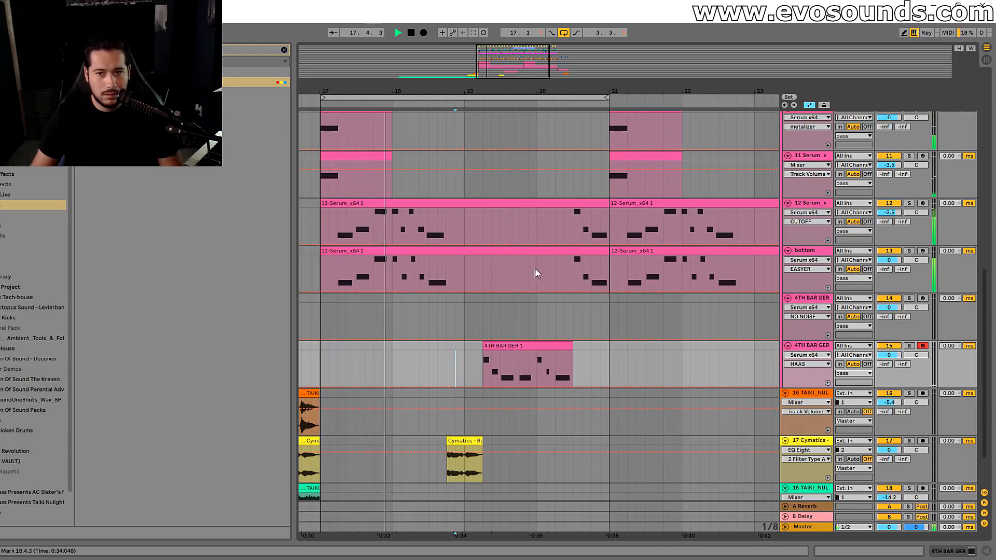
key("space")
- Copy the recorded clip to the bottom track at 19.2.1 and audition the two layers together
left_click(502, 346)
key("ctrl+c")
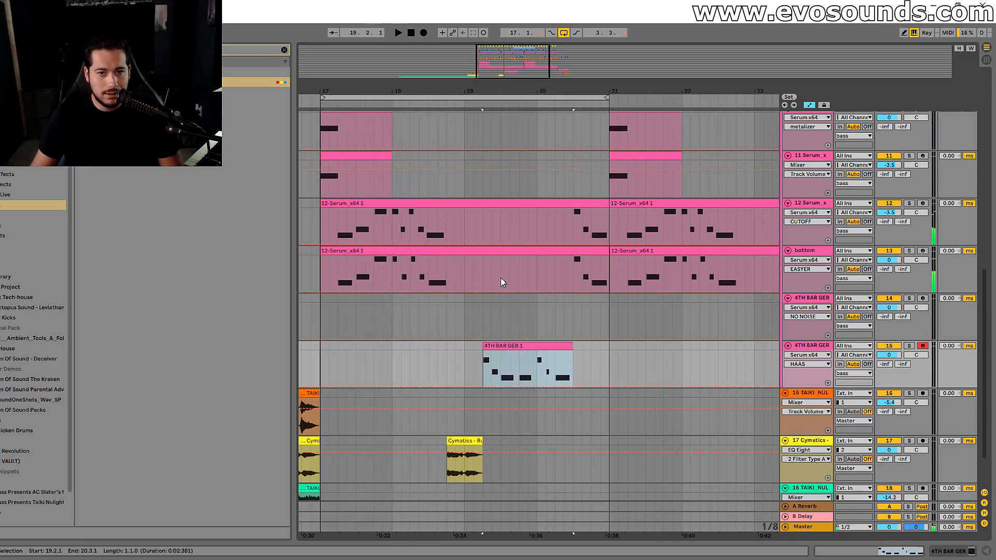
left_click(483, 265)
key("ctrl+v")
key("space")
double_click(507, 265)
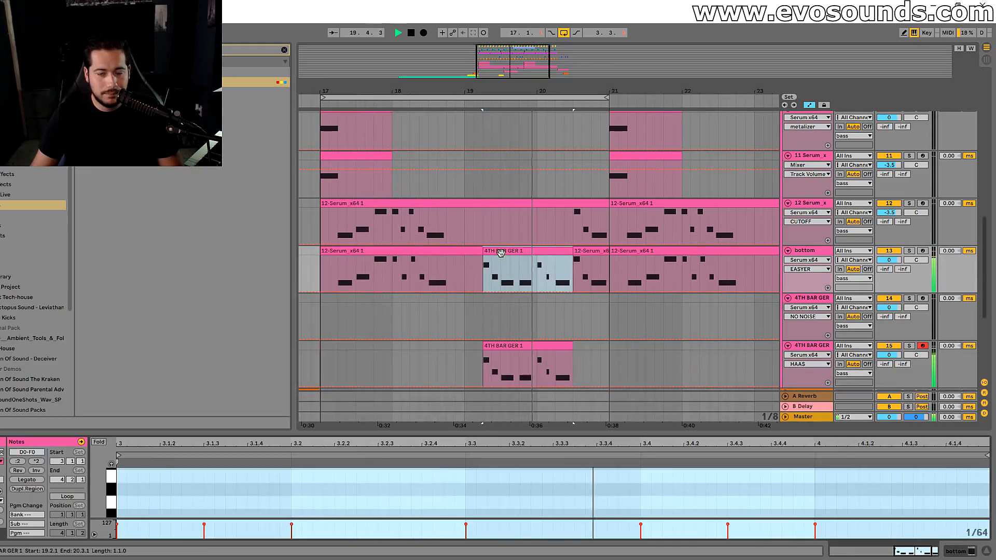
scroll(519, 272, "down", 3)
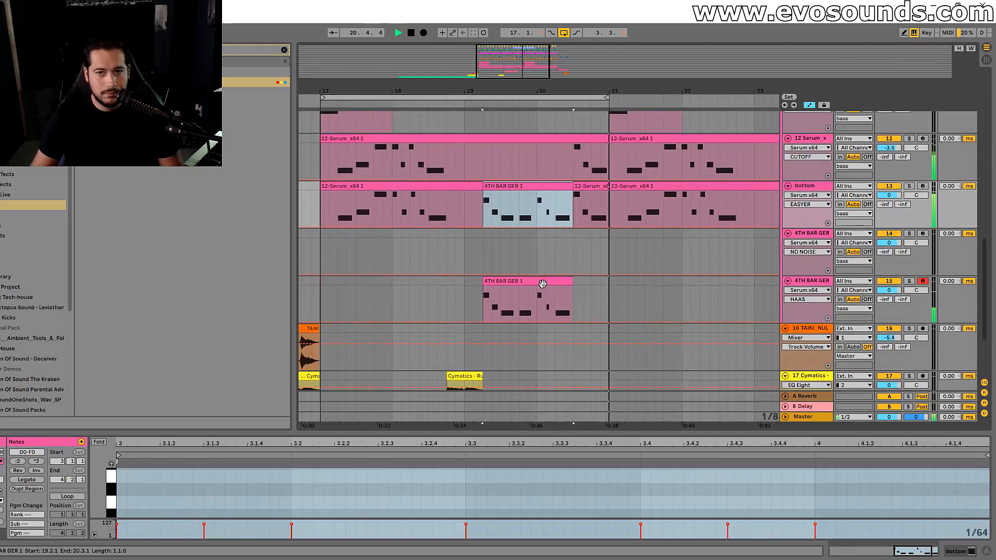
scroll(542, 283, "down", 3)
key("space")
- Turn off the arrangement loop and play the drop from just before bar 16 on past bar 21
left_click(445, 259)
key("space")
scroll(708, 175, "up", 3)
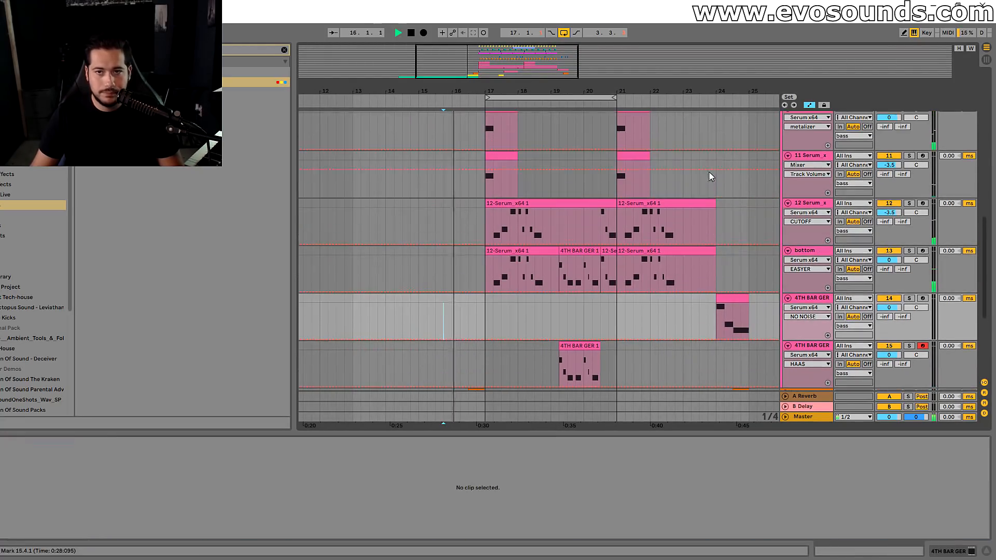
left_click(563, 33)
mouse_move(529, 91)
left_mouse_down()
mouse_move(599, 101)
mouse_move(513, 100)
left_mouse_up()
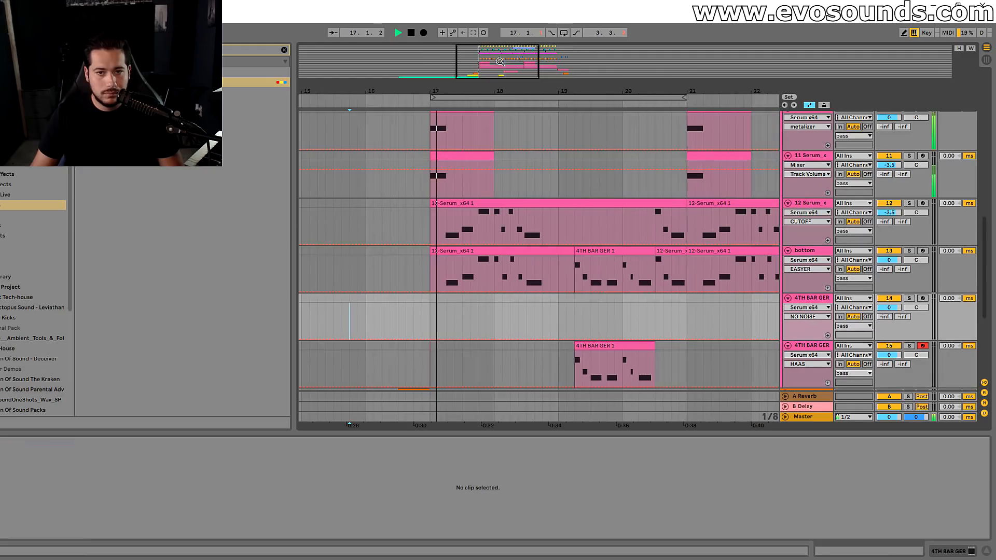
scroll(506, 153, "up", 1)
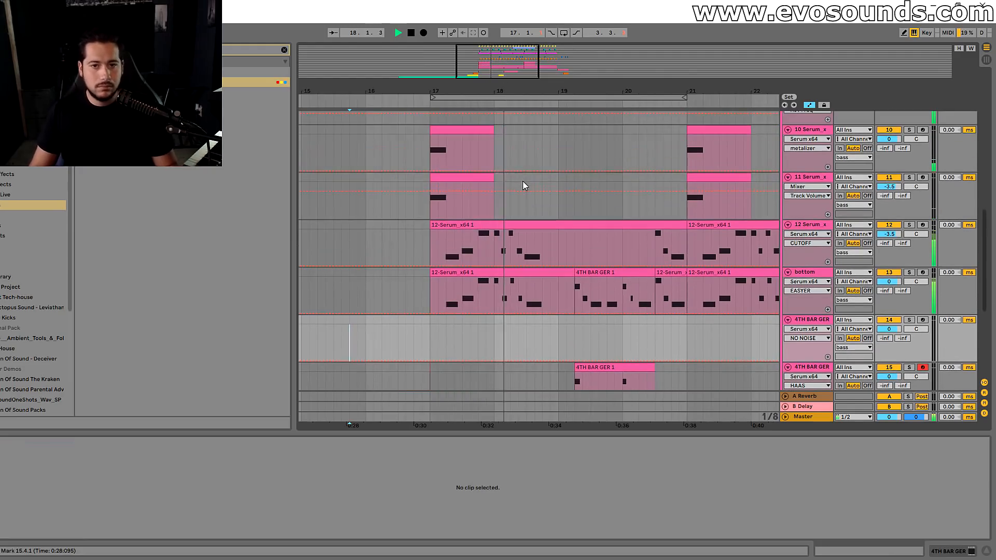
scroll(527, 185, "down", 2)
left_click_drag(623, 95, 493, 89)
scroll(550, 172, "down", 4)
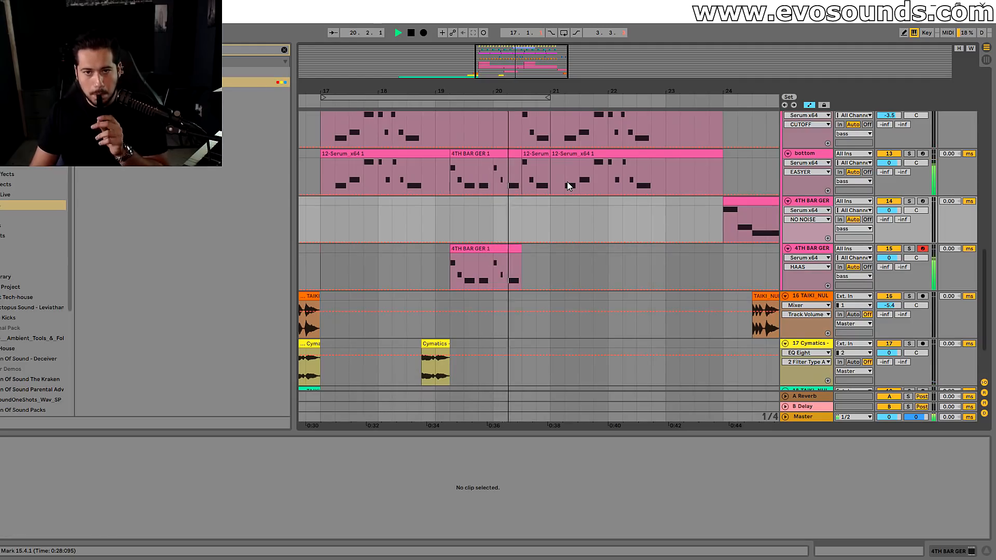
scroll(567, 184, "up", 2)
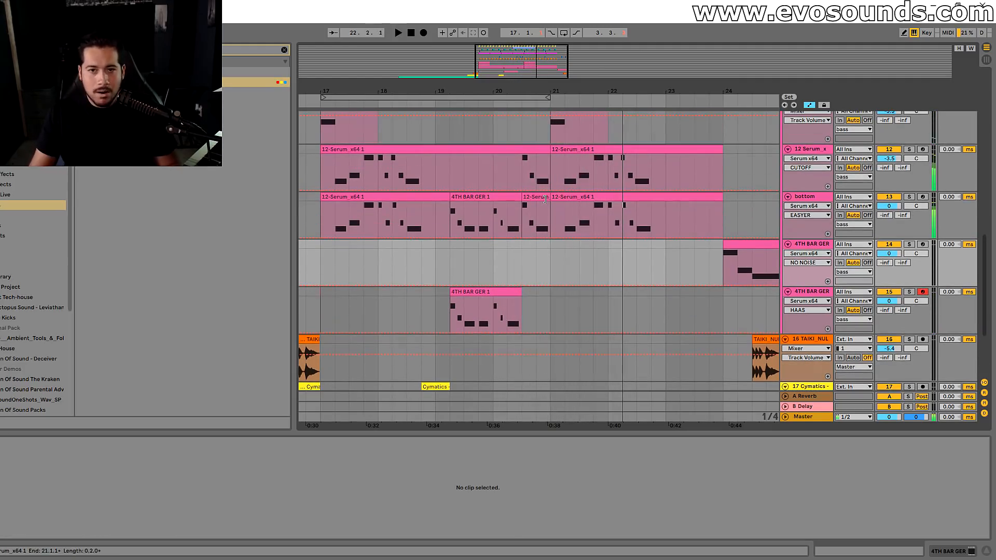
- Clear the bass between 20.3 and bar 21 on the bottom track and the Serum track above, playing back from bar 20
left_click(545, 199)
key("Delete")
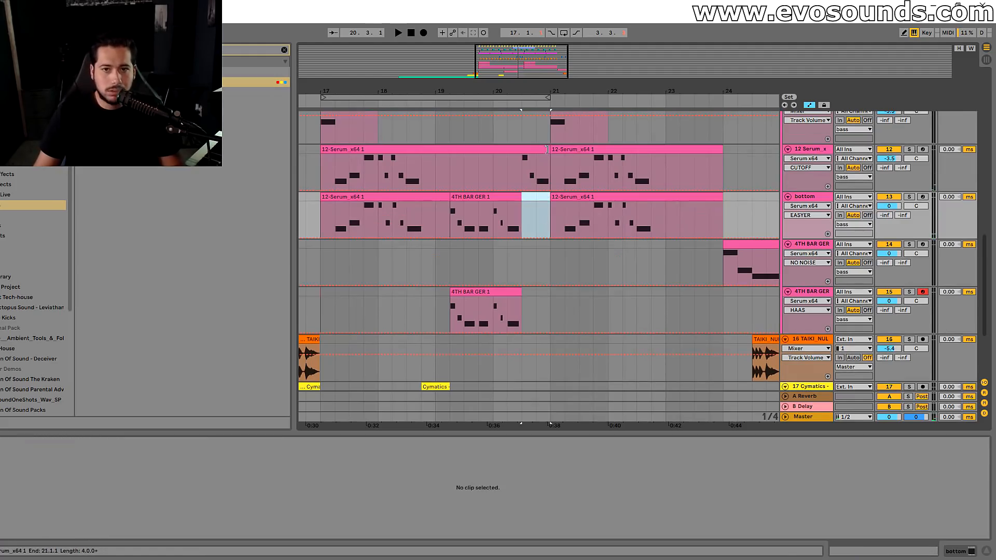
left_click_drag(548, 149, 521, 150)
left_click(494, 173)
key("space")
scroll(740, 255, "down", 3)
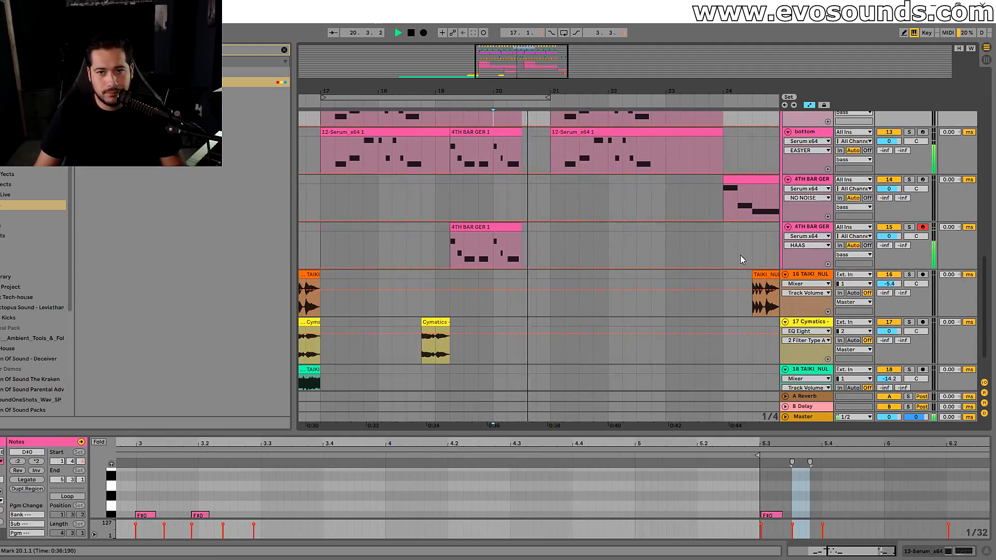
- Insert an empty MIDI track below the second 4TH BAR track
left_click(809, 185)
left_click(812, 230)
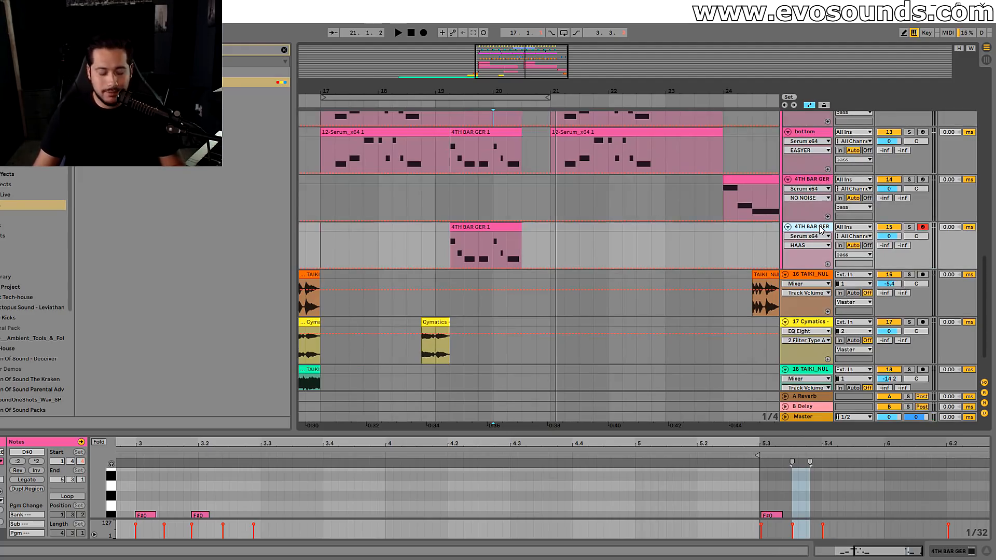
key("ctrl+shift+t")
- Copy the first 4TH BAR track's bar-24 clip to bar 20, trim its start to 20.3 and audition it
left_click(747, 200)
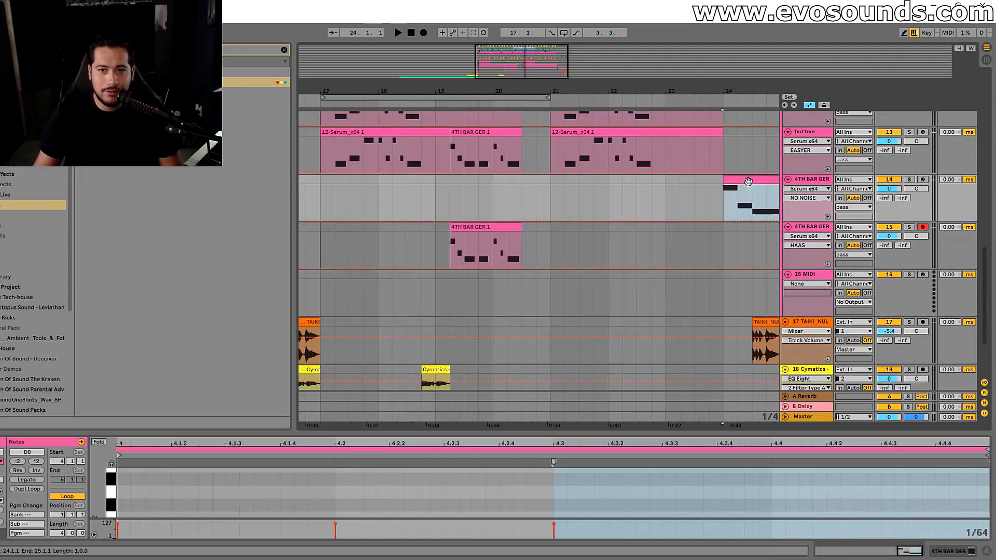
left_click(498, 187)
key("ctrl+v")
left_click_drag(495, 180, 522, 181)
key("space")
key("space")
left_click(510, 186)
key("space")
left_click(527, 181)
key("space")
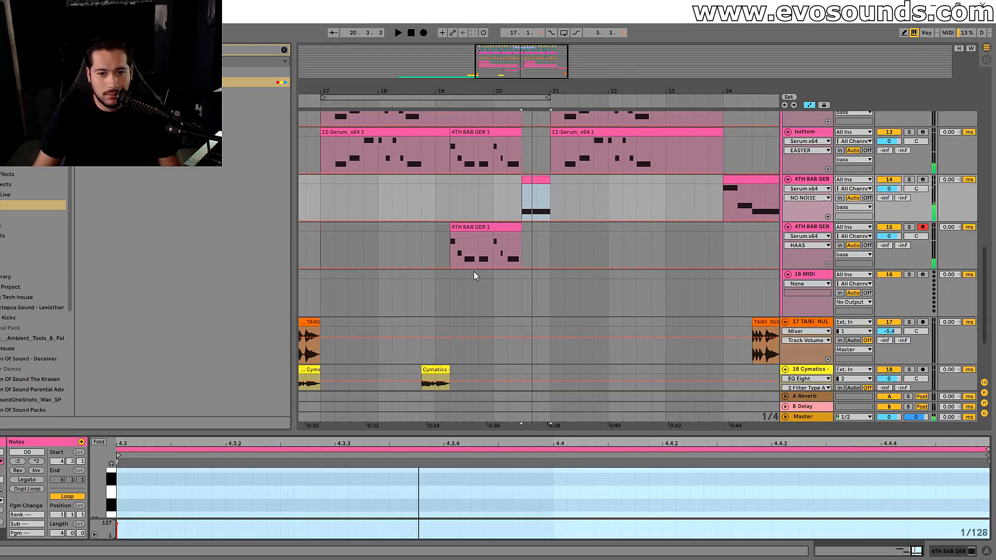
- Shorten the copied clip's D0 note to just past 4.4 and add a D1 note from 4.4 to the end
left_click_drag(477, 433, 478, 201)
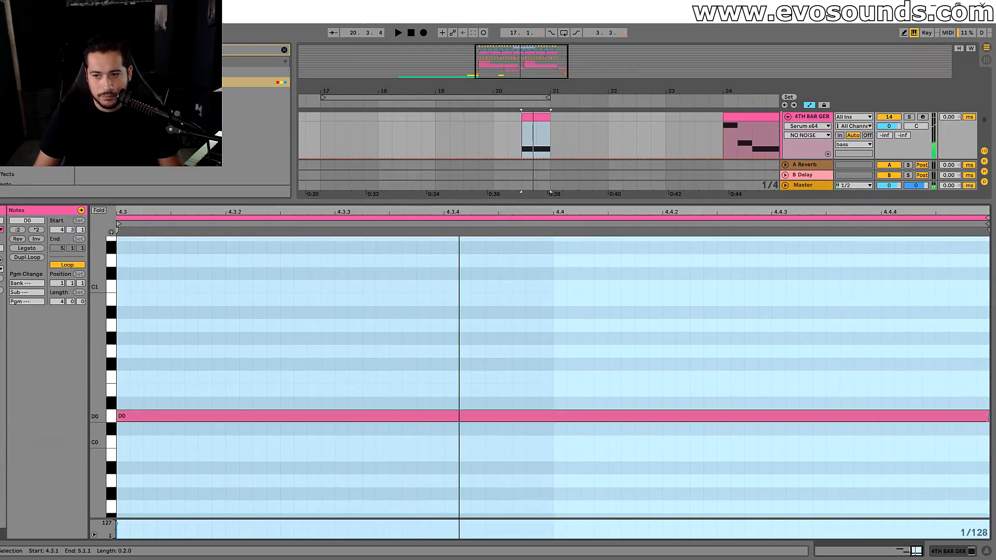
left_click_drag(988, 417, 620, 421)
key("ctrl+d")
key("shift+Up")
key("space")
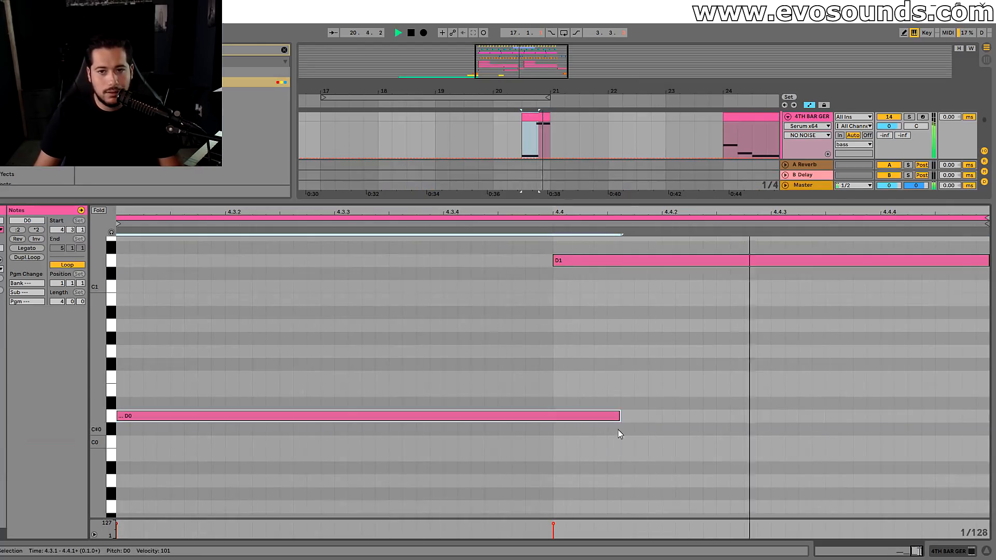
- Shorten the D1 note to about 4.4.3 and add a D#0 note from 4.4.3 to the clip's end
left_click_drag(988, 268, 784, 369)
key("ctrl+d")
left_click_drag(770, 262, 783, 262)
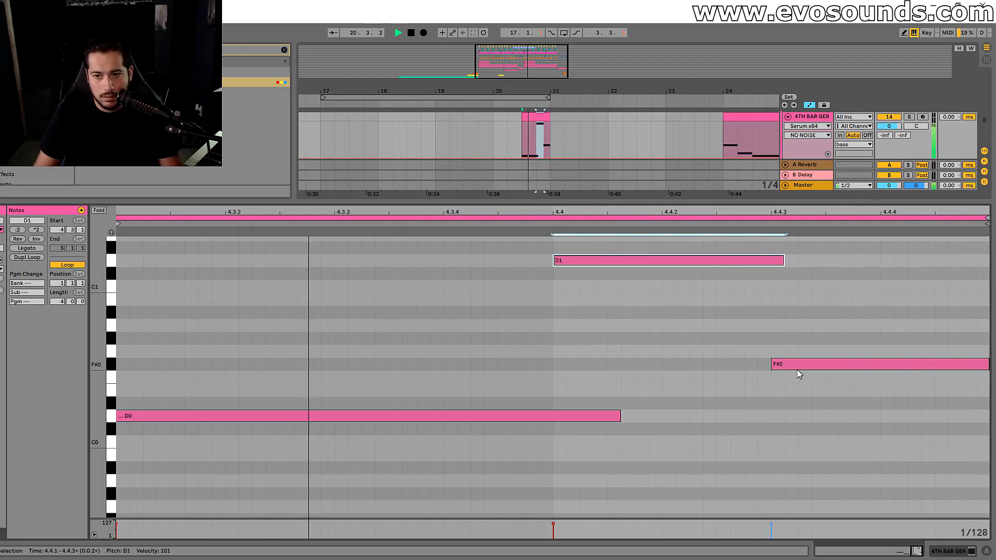
left_click_drag(797, 370, 798, 407)
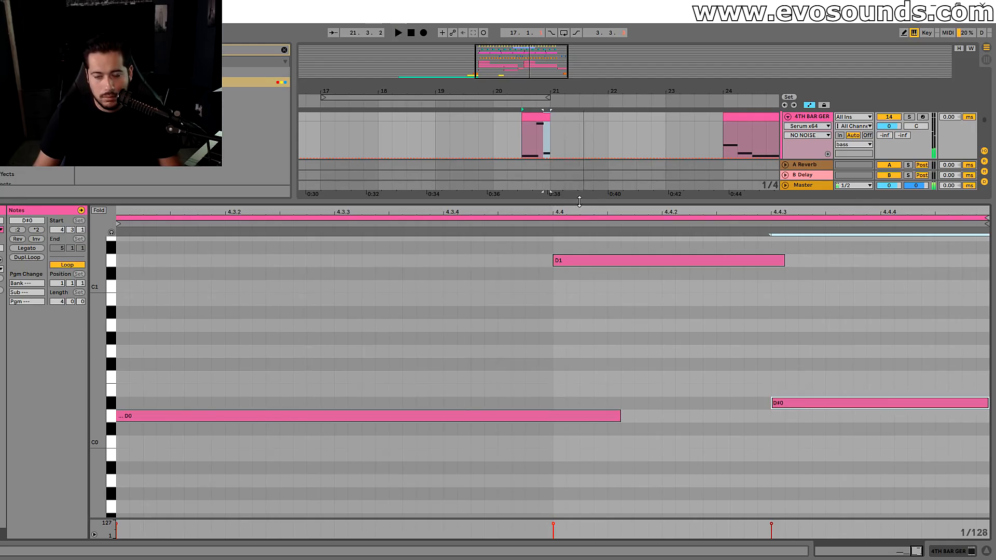
left_click_drag(579, 202, 579, 534)
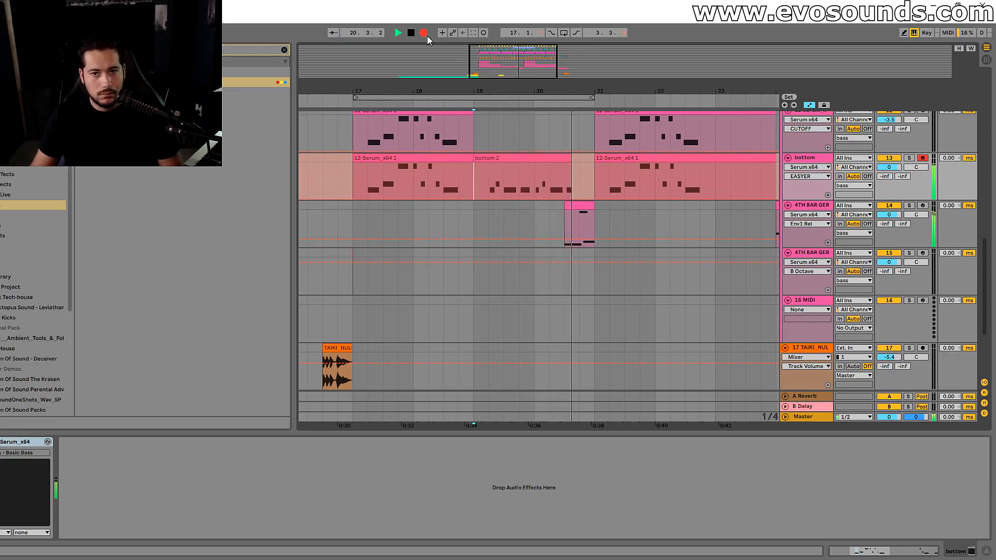
- Finish recording a new bass phrase on the bottom track from bar 19 to 21, undo the take and restore it
key("space")
key("ctrl+z")
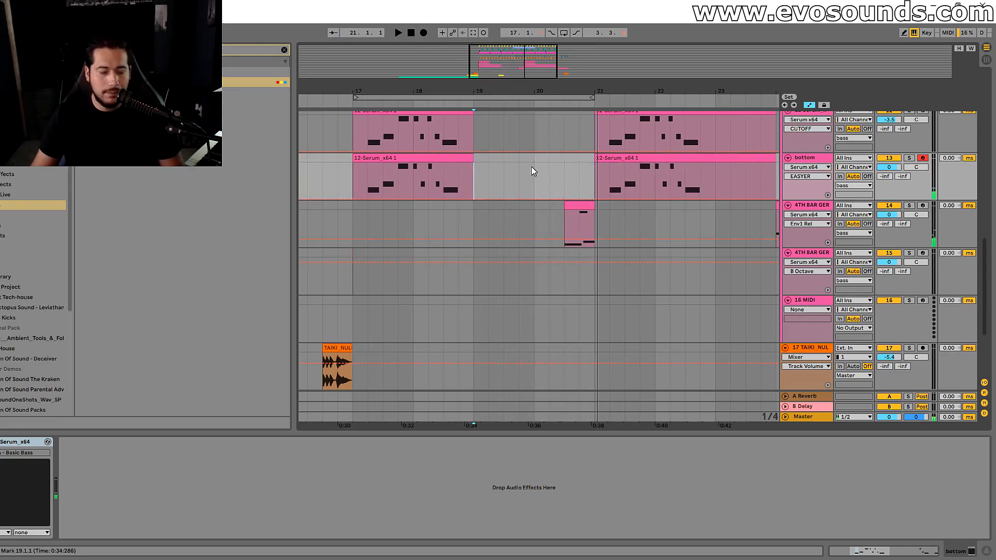
key("ctrl+y")
left_click(593, 160)
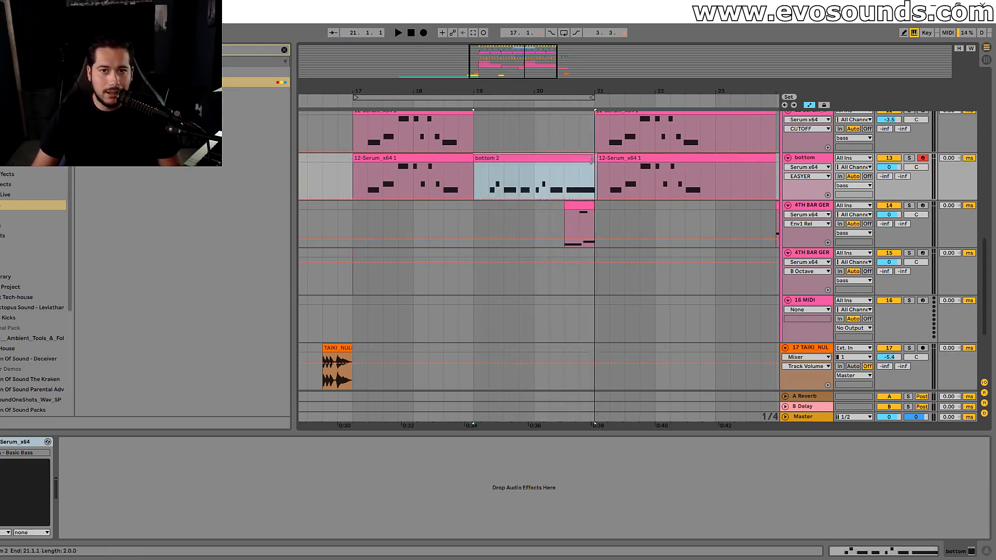
- Move the recorded bottom 2 clip's first D0 note to 1.2 and its first D#0 note to 1.2.3
left_click_drag(599, 159, 595, 159)
double_click(551, 157)
key("space")
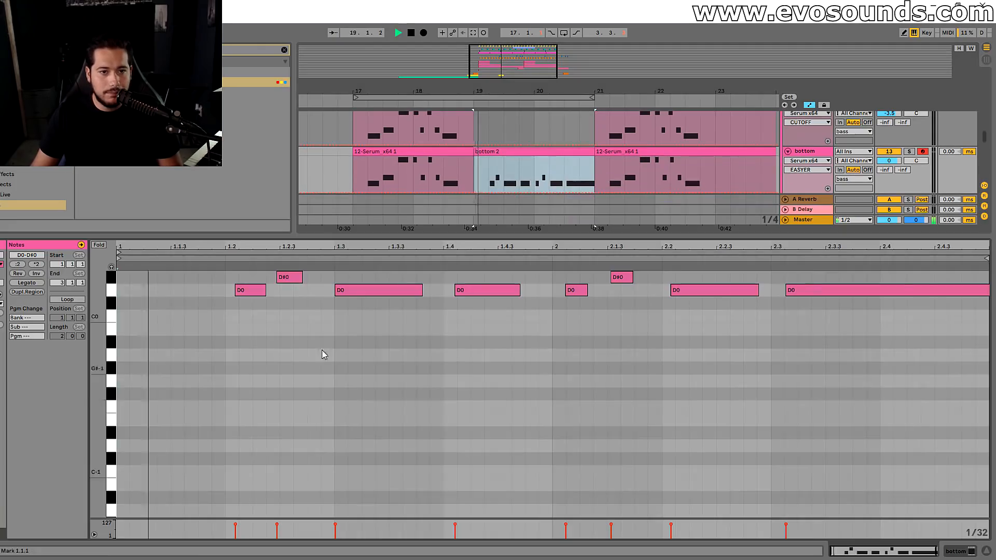
scroll(312, 360, "up", 2)
left_click_drag(258, 350, 240, 353)
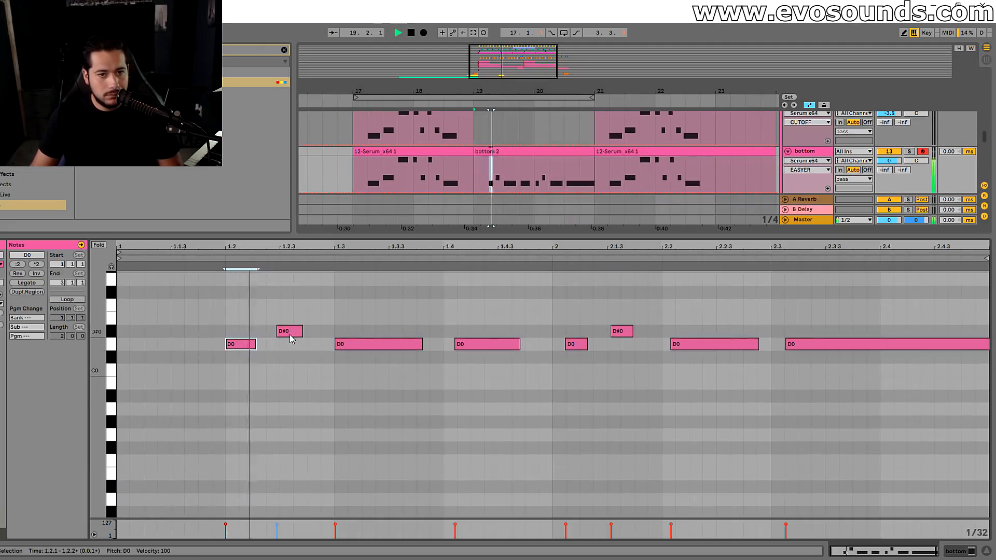
left_click_drag(290, 332, 295, 333)
- Quantize all the notes in the bottom 2 clip while it plays
key("ctrl+a")
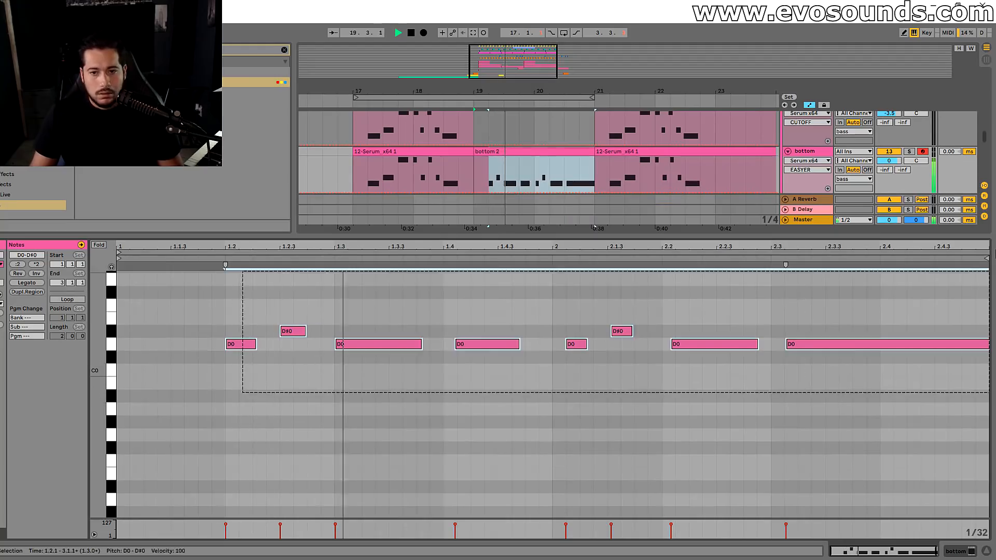
key("ctrl+u")
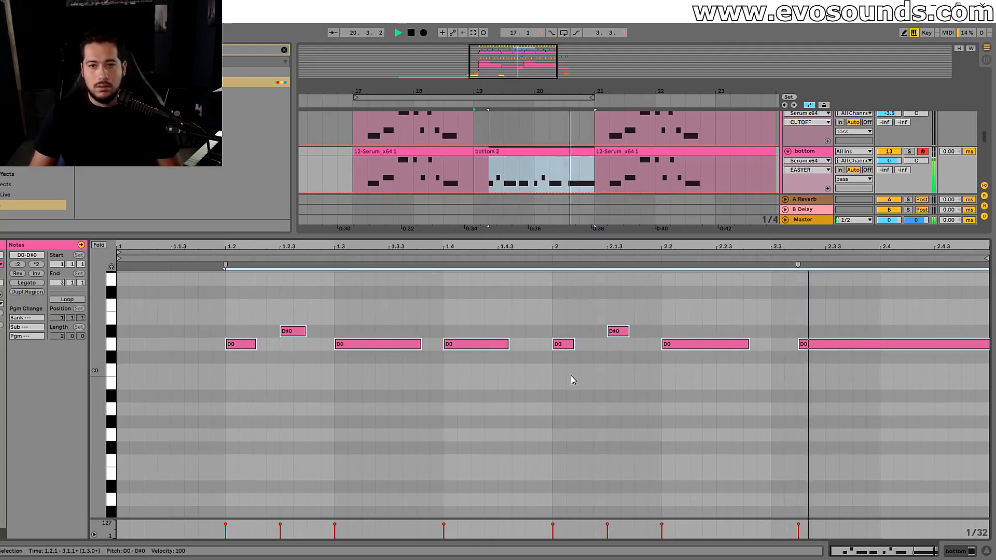
key("space")
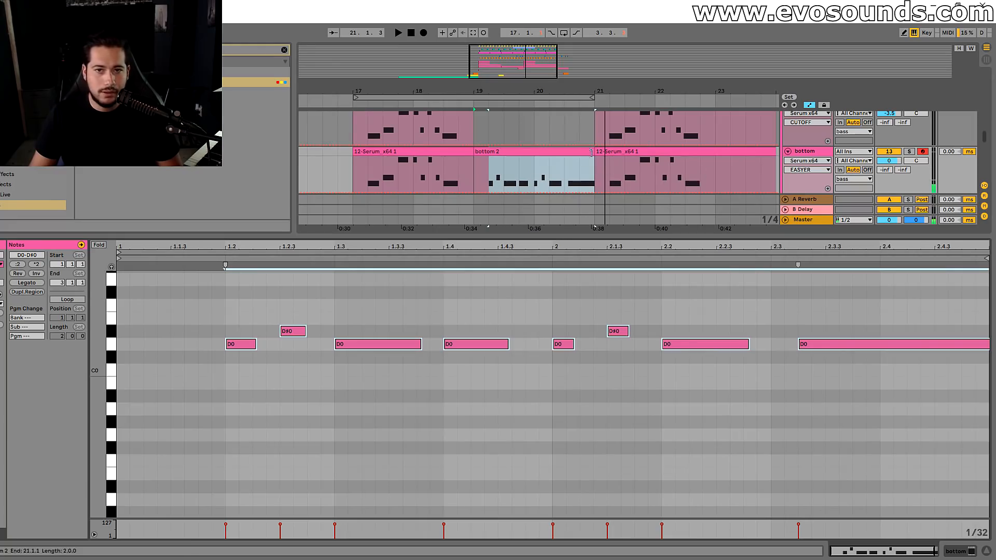
- Trim the bottom 2 clip's end to 20.3, audition it and open the bottom track's Serum
left_click_drag(590, 152, 564, 153)
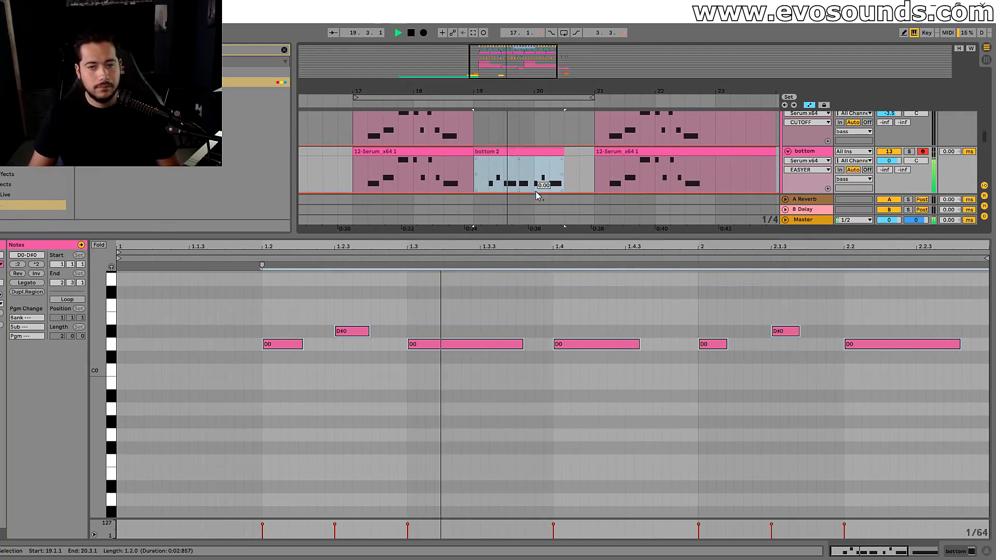
left_click(815, 157)
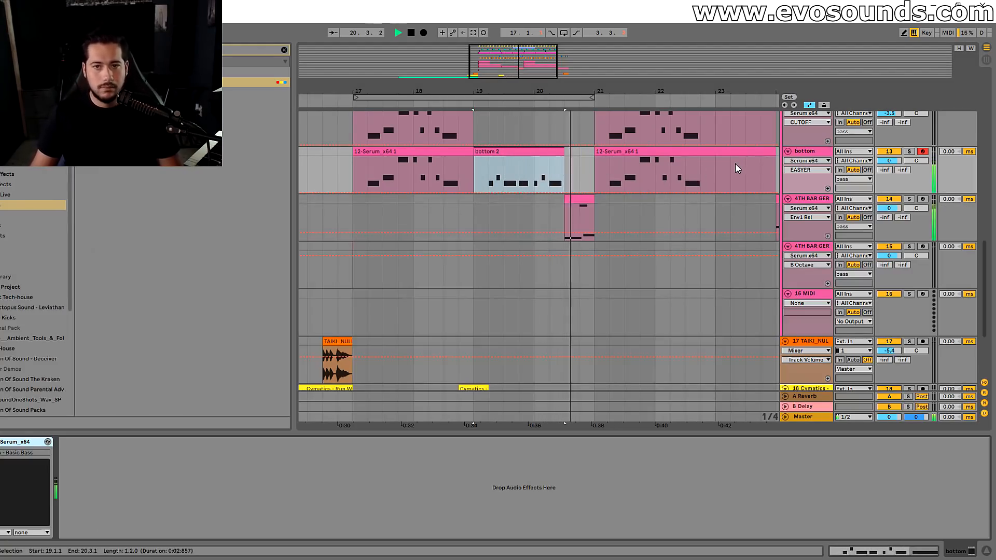
left_click(815, 155)
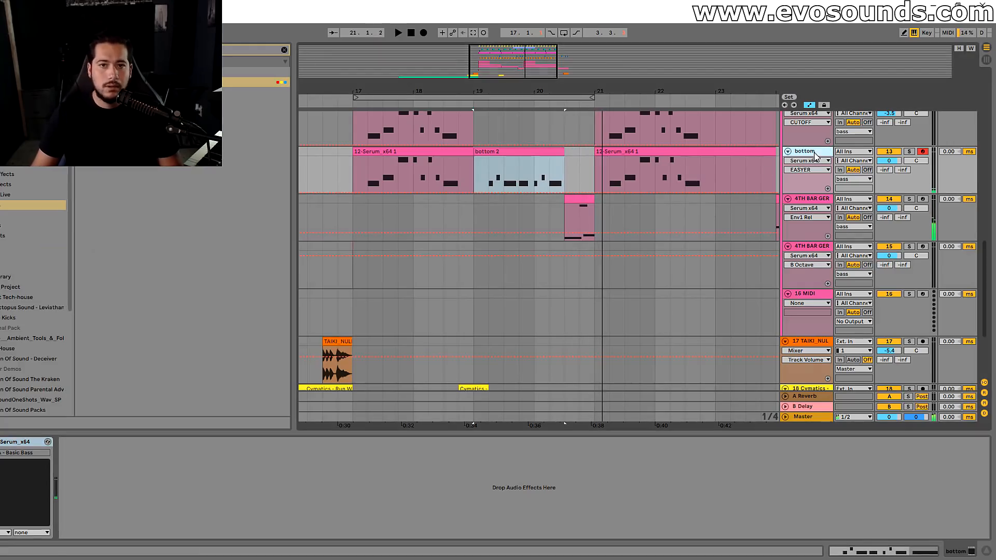
left_click(473, 188)
key("space")
left_click(802, 252)
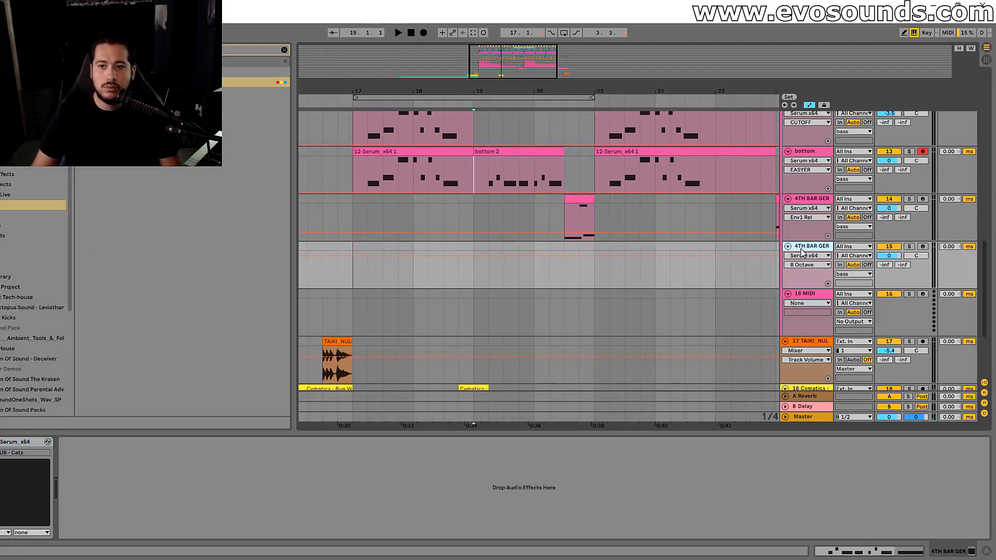
left_click(786, 182)
left_click(1, 441)
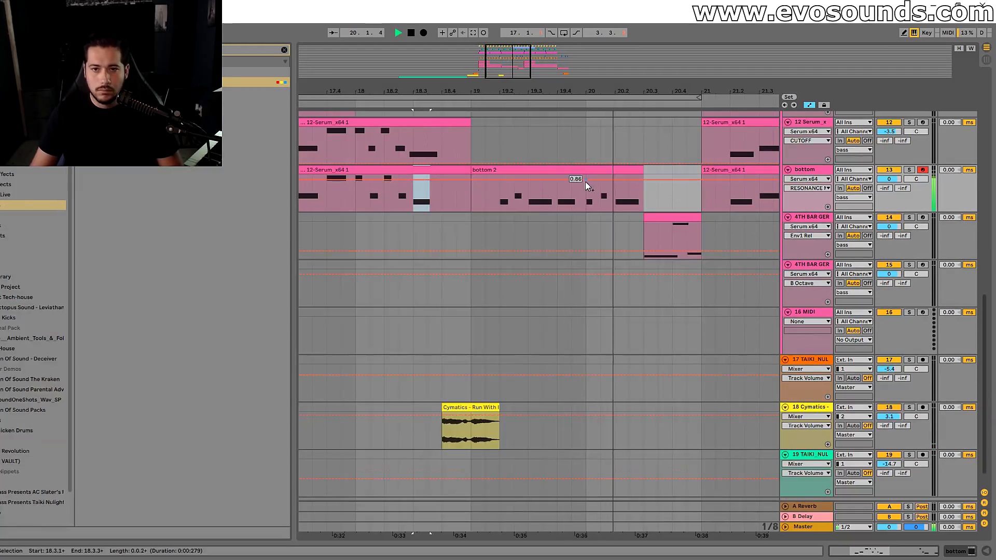
- Copy the bottom 2 clip onto the second 4TH BAR track at bar 19
left_click(554, 169)
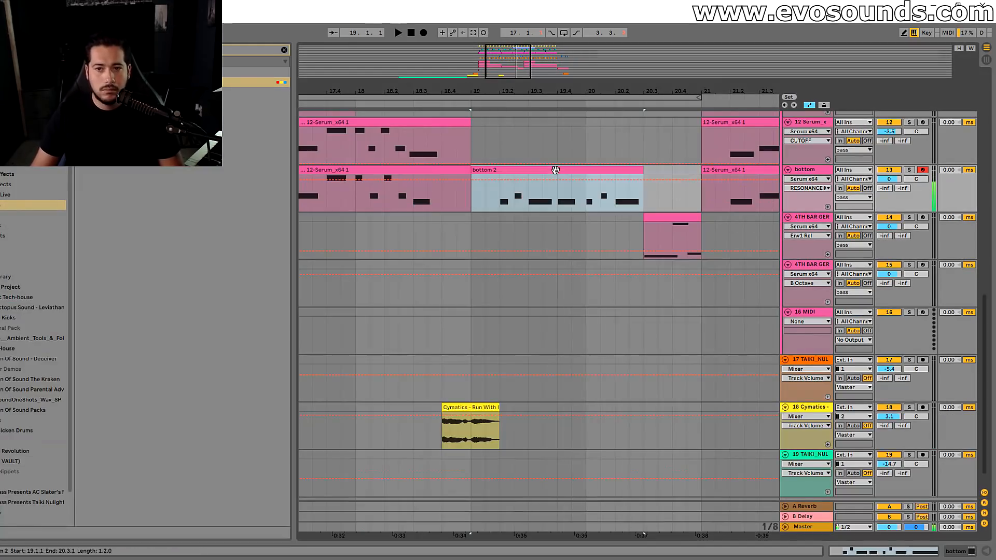
left_click(472, 327)
key("ctrl+v")
key("space")
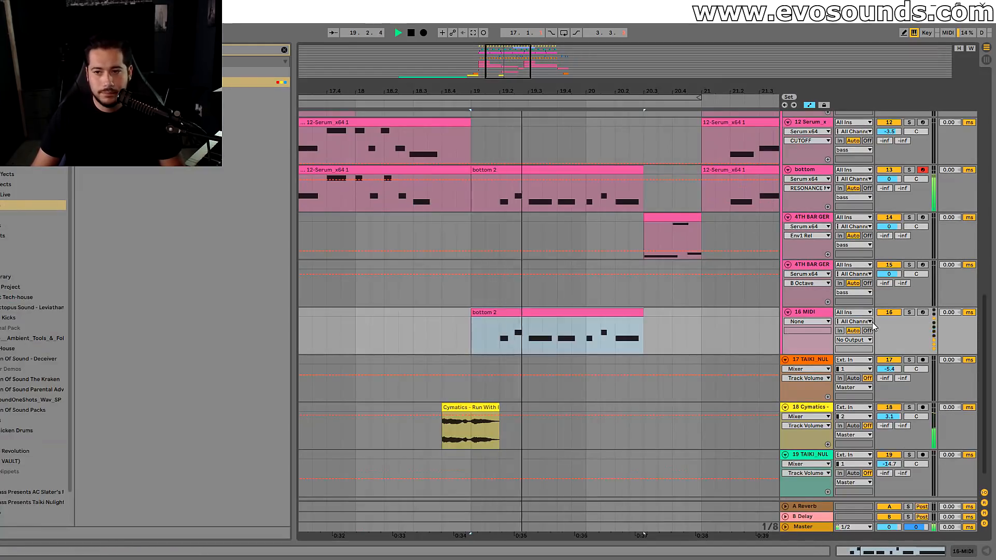
left_click_drag(610, 310, 603, 296)
key("space")
key("space")
- Solo the second 4TH BAR track and change its Serum preset to WUB - Drastic Dist
double_click(812, 266)
key("s")
left_click(1, 441)
left_click(389, 137)
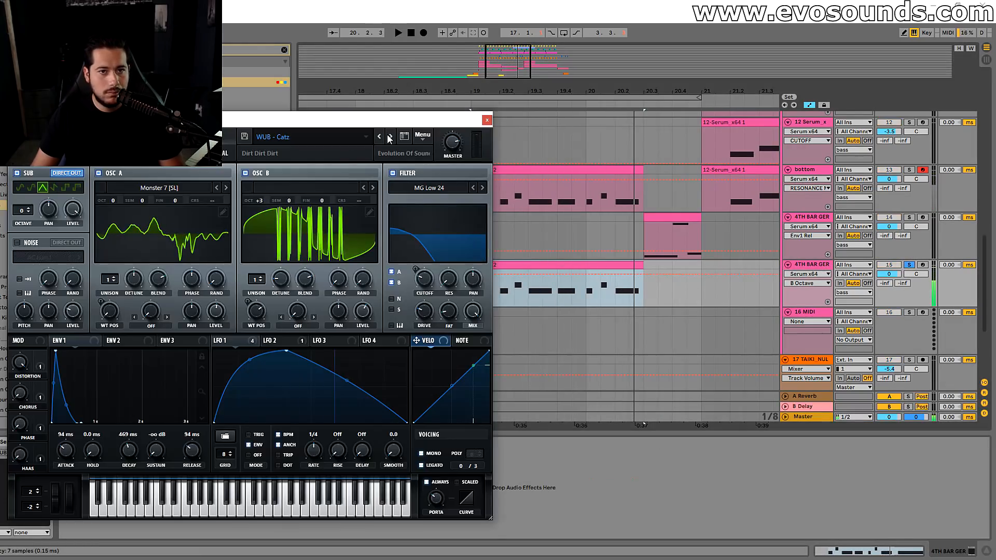
left_click(389, 136)
left_click(389, 137)
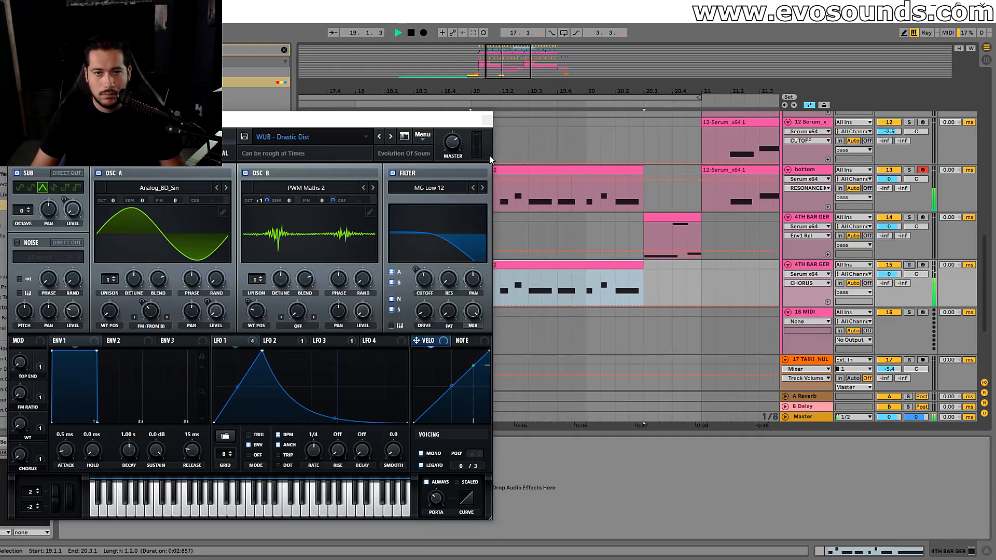
left_click(487, 120)
- Play the drop from 16.3 and examine how the layered bass clips at bar 19 fit with the fill tracks
left_click_drag(488, 91, 546, 58)
left_click(406, 210)
key("space")
key("space")
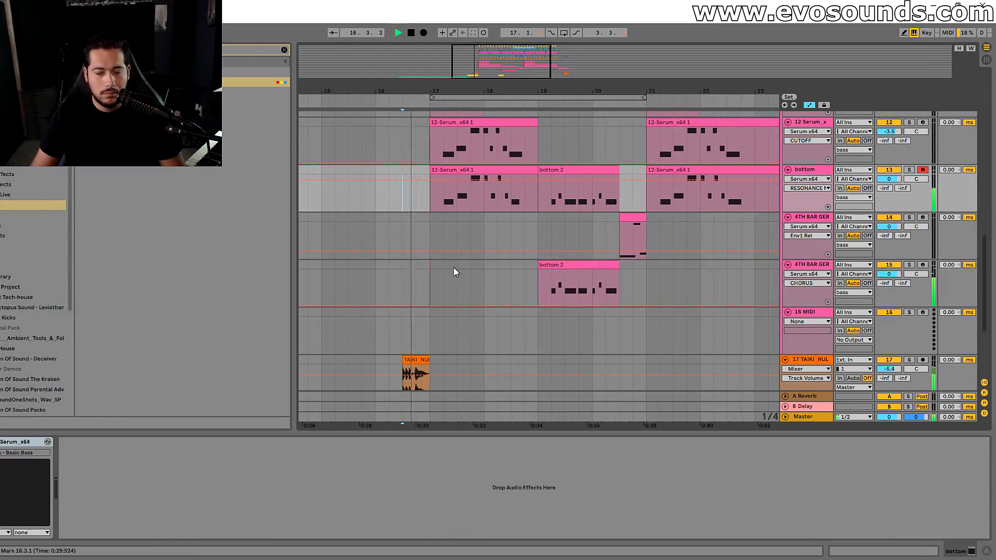
scroll(492, 278, "down", 3)
scroll(514, 278, "up", 3)
scroll(514, 262, "down", 3)
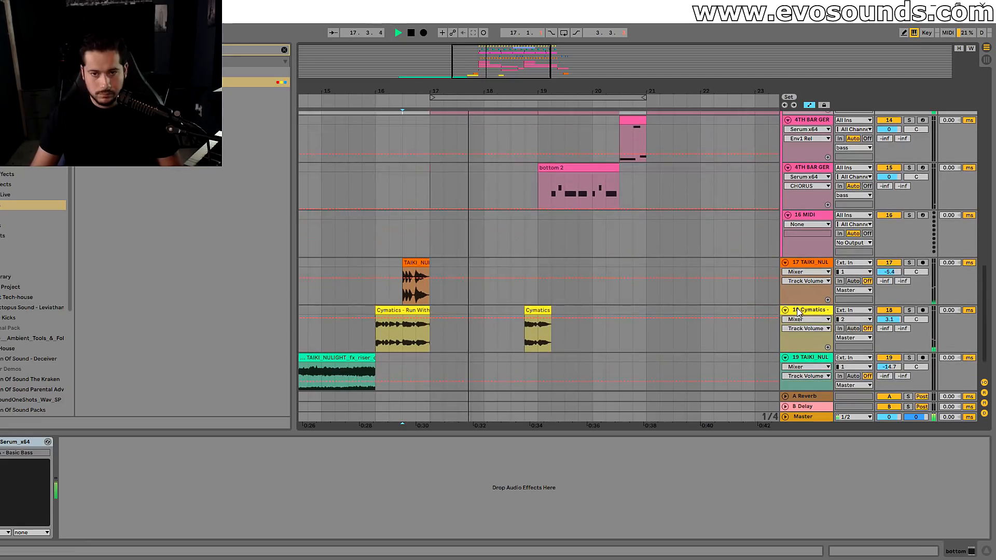
left_click(810, 317)
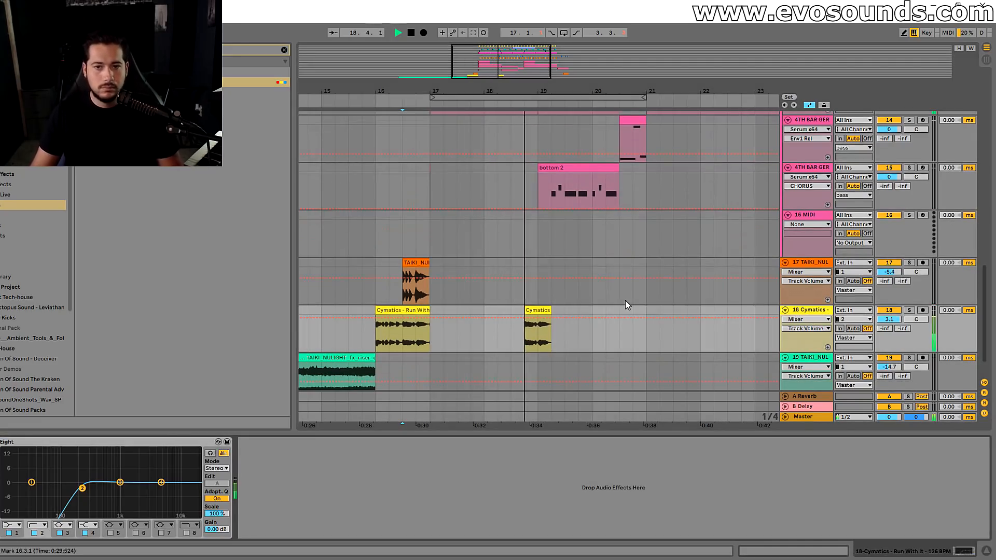
scroll(624, 301, "up", 2)
left_click_drag(545, 91, 505, 155)
scroll(506, 211, "up", 7)
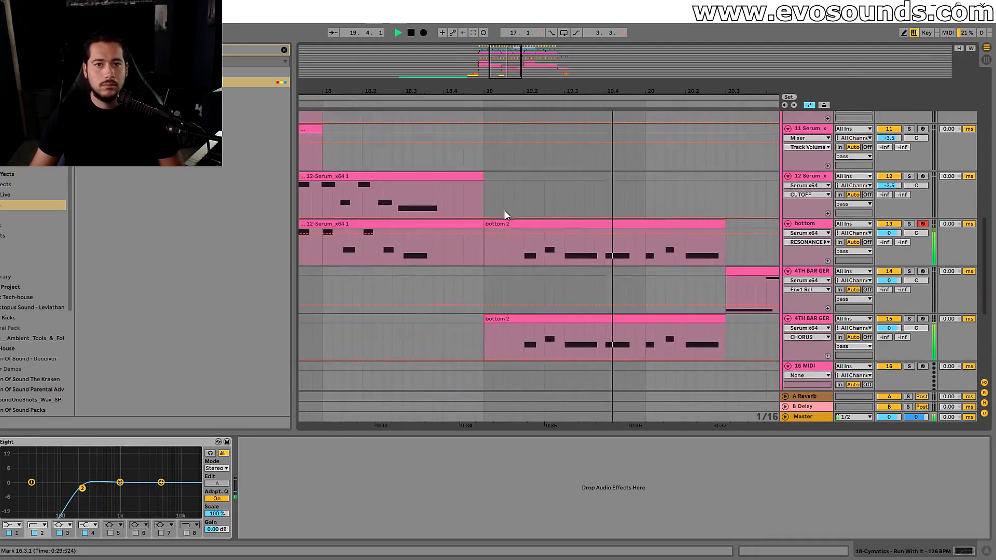
scroll(509, 228, "up", 3)
left_click_drag(545, 92, 586, 65)
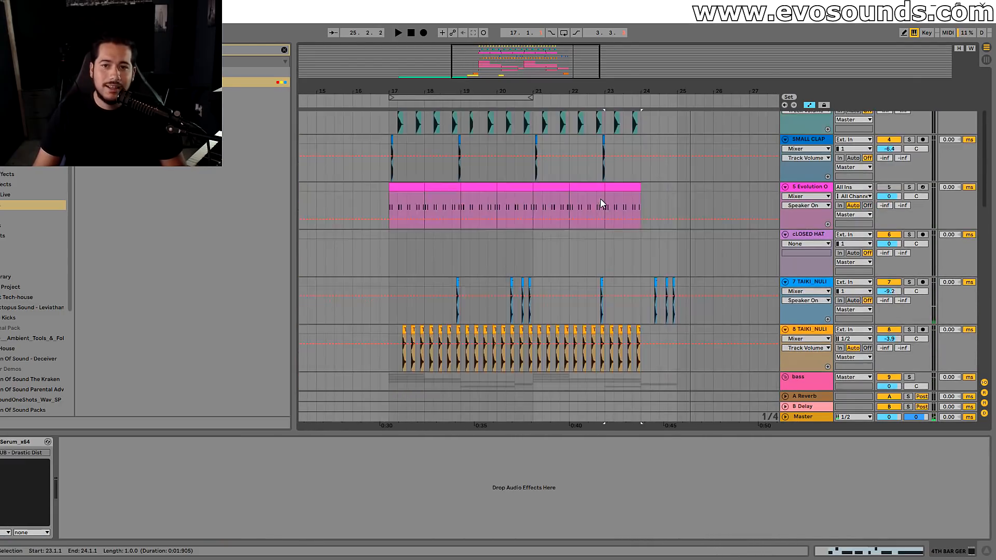
- Fold the drum tracks below the kick, from 2 Audio through track 8
scroll(601, 203, "up", 3)
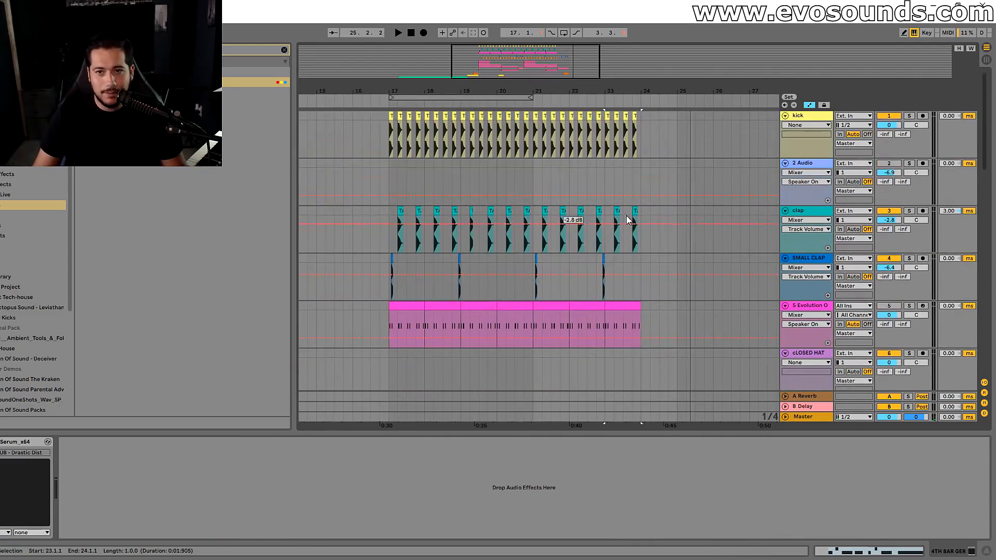
left_click(785, 163)
left_click(785, 173)
left_click(785, 183)
left_click(786, 198)
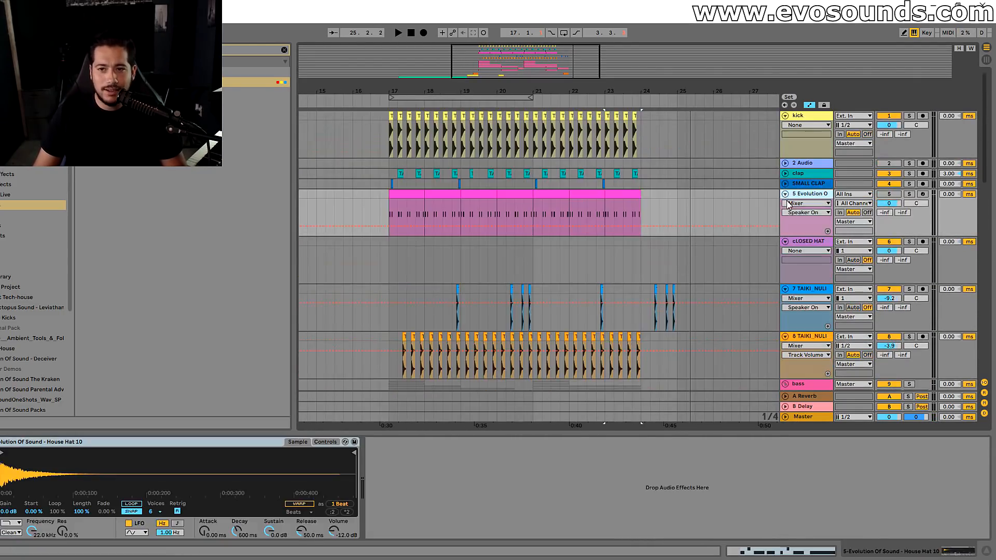
left_click(786, 193)
left_click(785, 205)
left_click(785, 214)
left_click(785, 224)
scroll(786, 228, "down", 7)
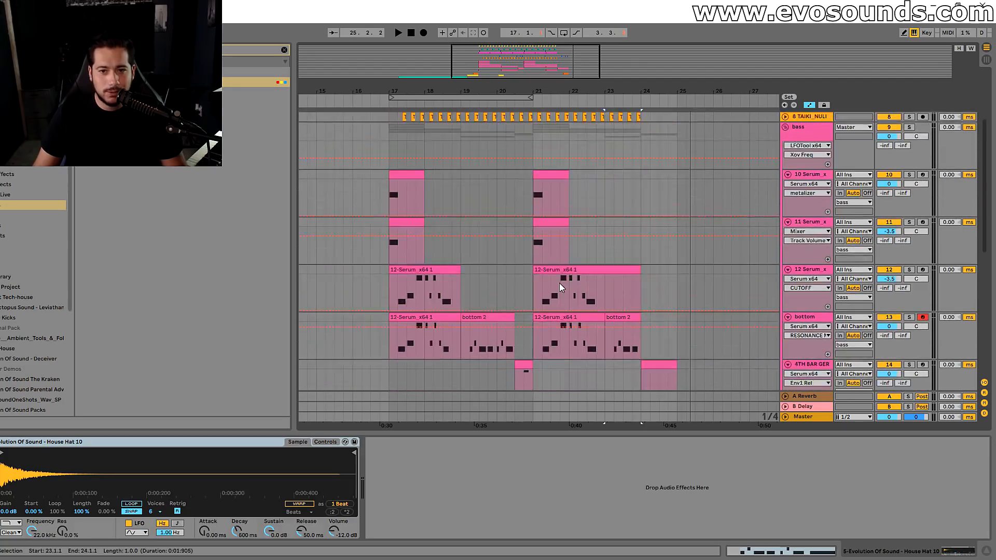
- Replay the lead-in into bar 17 and examine the bass and drum tracks at the drop's start
scroll(418, 284, "down", 2)
left_click(353, 284)
key("space")
key("space")
left_click(335, 258)
key("space")
left_click_drag(403, 91, 473, 89)
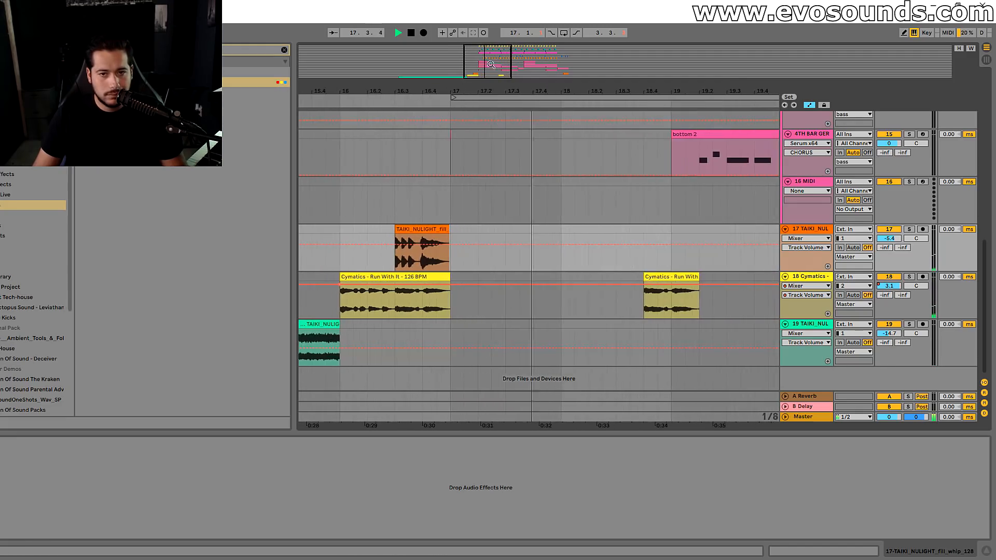
scroll(428, 247, "up", 3)
left_click(410, 244)
key("space")
key("space")
scroll(447, 232, "up", 3)
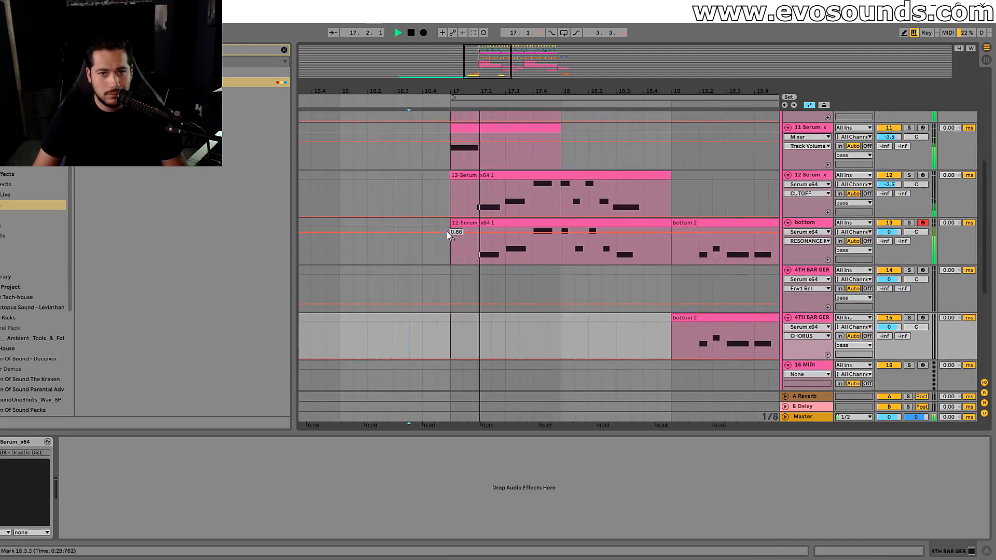
scroll(447, 244, "up", 8)
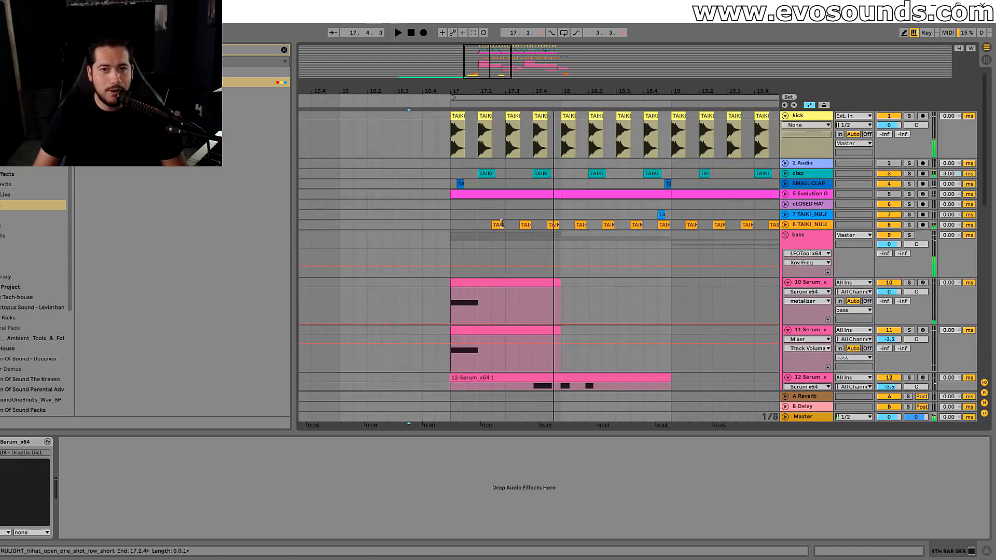
- Add an open hi-hat hit at 17.1.3 and delete the SMALL CLAP hit near the start of bar 17
left_click(470, 230)
key("space")
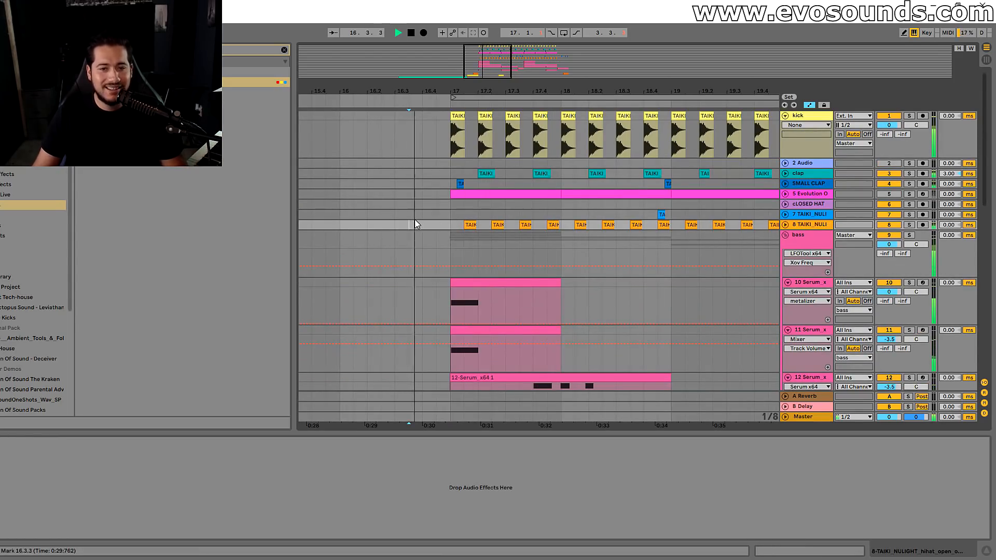
left_click(459, 185)
key("space")
left_click(397, 185)
key("space")
key("space")
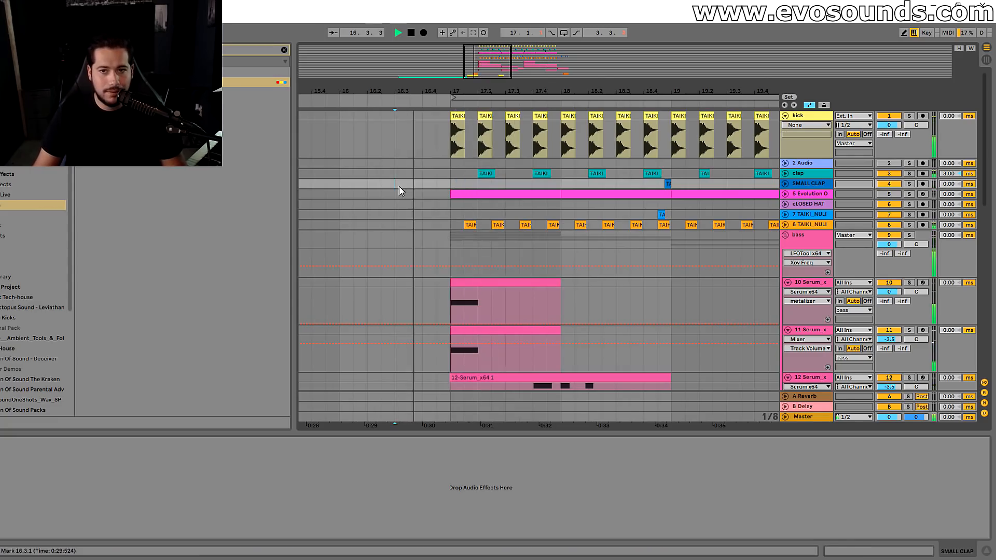
- Listen through the drop to bar 24 and examine how the bass parts alternate across the tracks
left_click_drag(565, 92, 565, 101)
scroll(547, 239, "right", 2)
scroll(547, 239, "down", 5)
left_click_drag(495, 68, 534, 173)
scroll(536, 224, "right", 4)
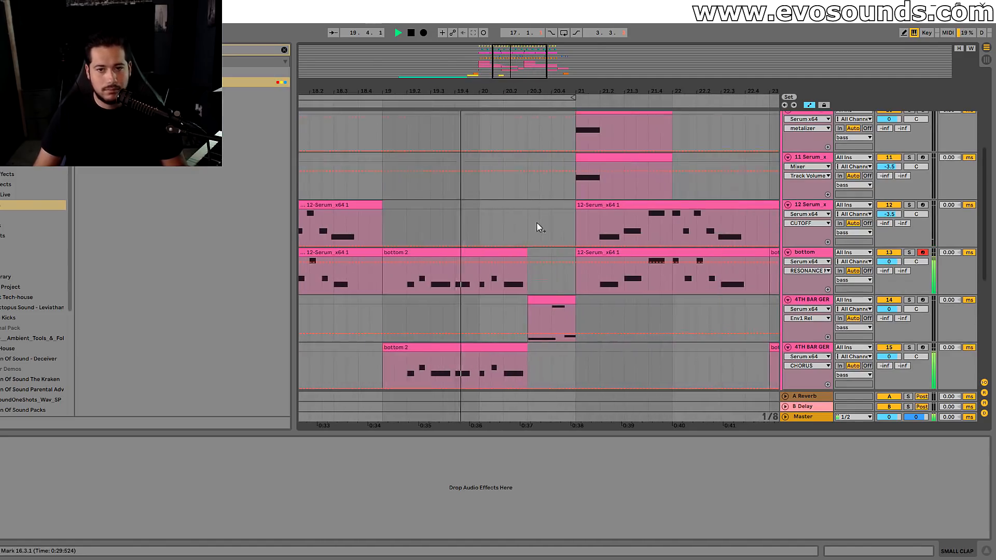
scroll(616, 258, "down", 3)
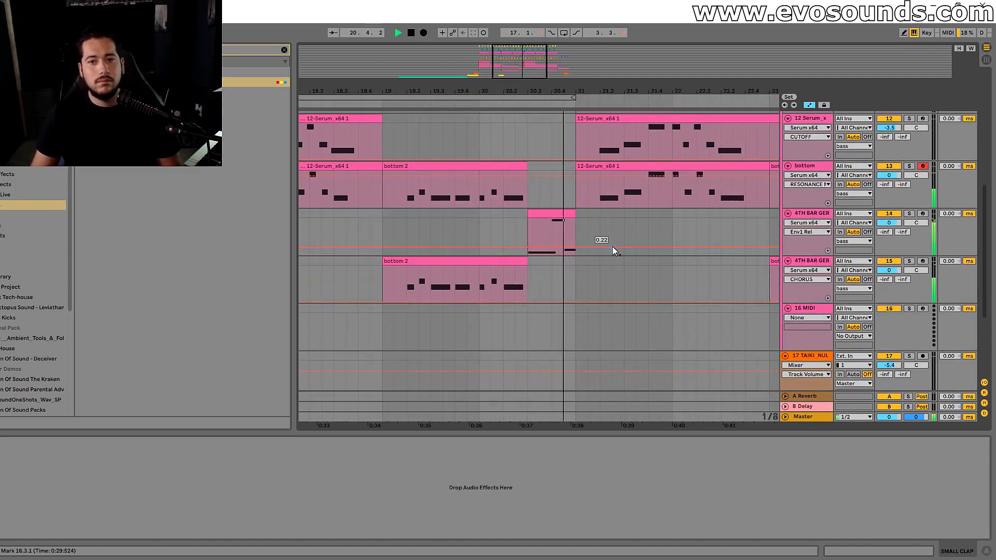
scroll(613, 251, "down", 3)
scroll(564, 263, "up", 1)
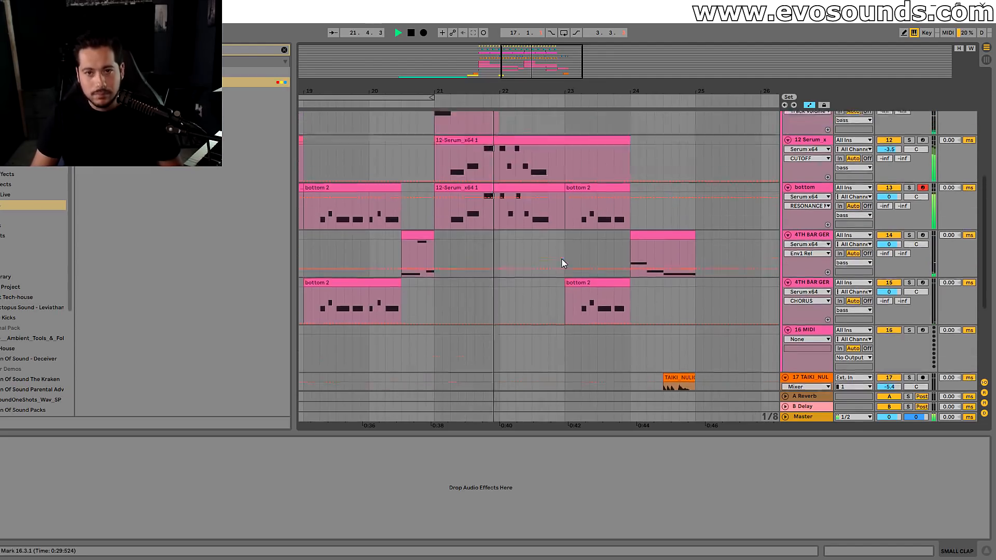
scroll(563, 263, "up", 1)
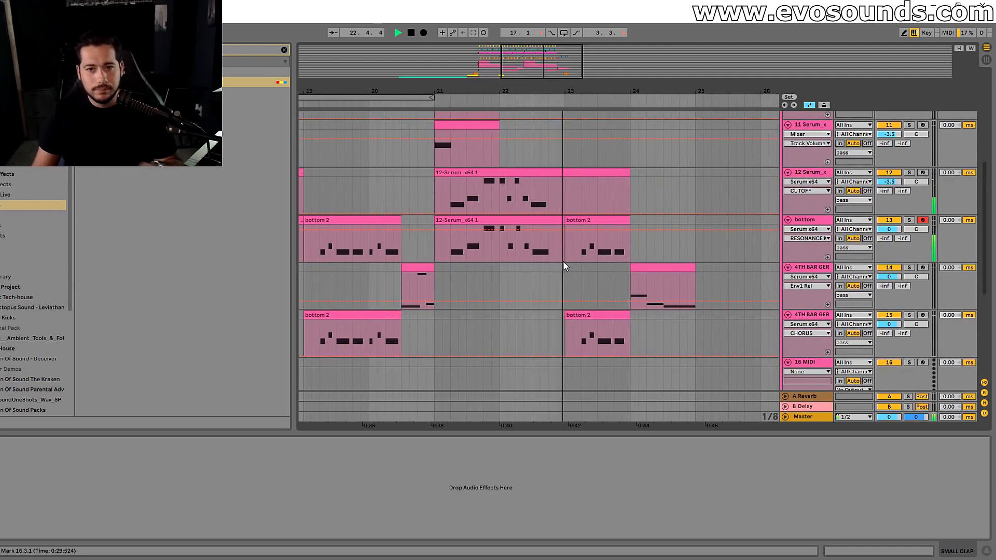
left_click_drag(533, 56, 536, 44)
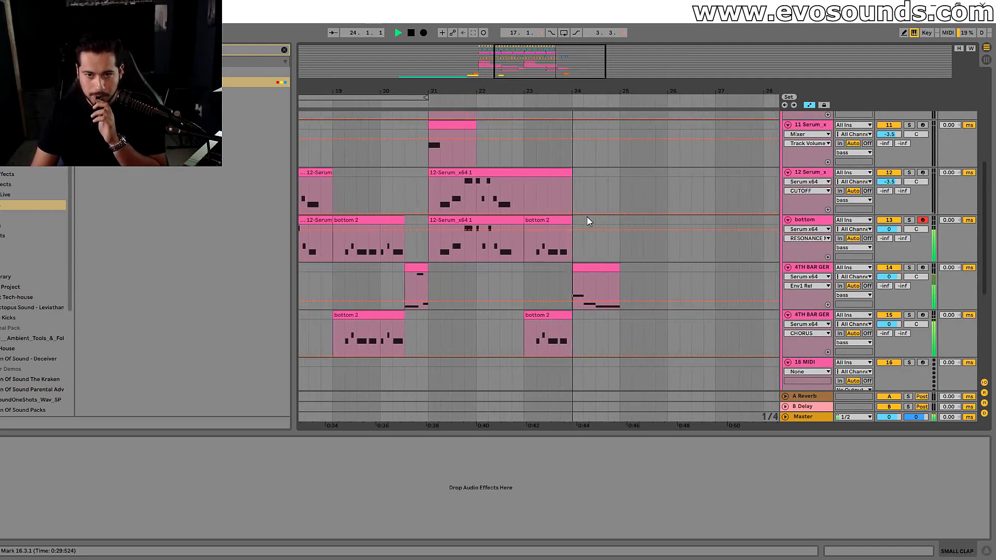
scroll(587, 221, "down", 5)
- Copy the Cymatics track's clip at 18.4 to 22.4 and audition it
key("space")
left_click(334, 277)
left_click(508, 283)
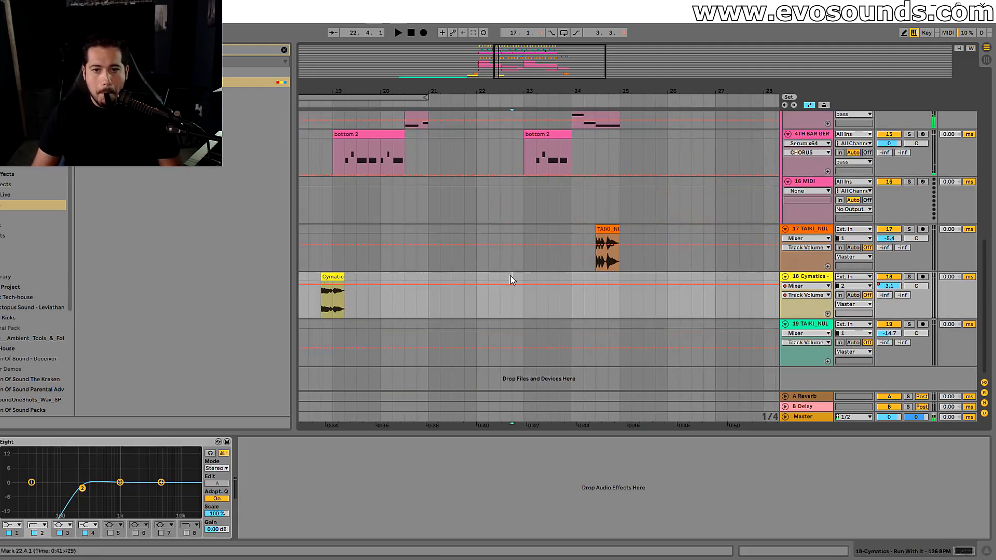
key("ctrl+v")
key("space")
left_click_drag(518, 57, 488, 51)
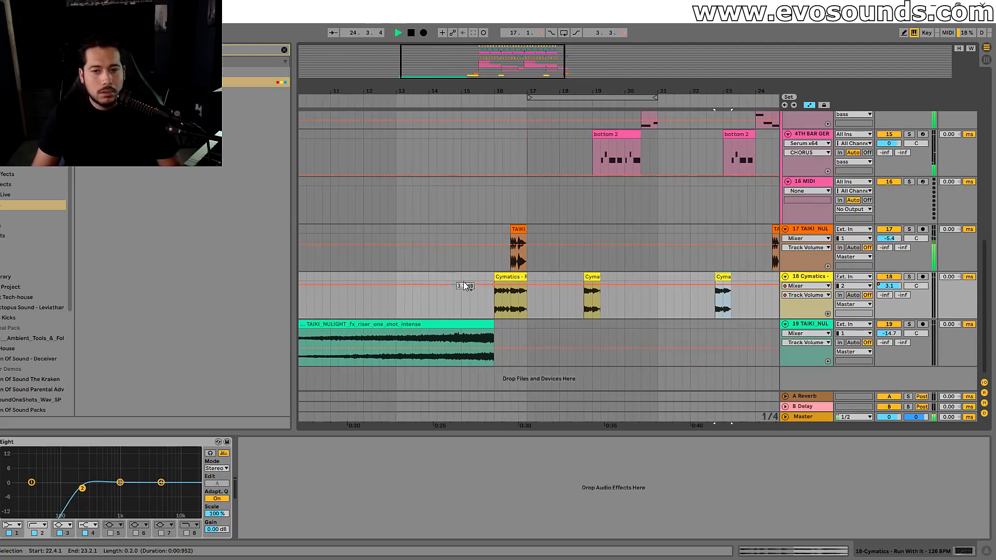
key("space")
left_click_drag(606, 281, 372, 223)
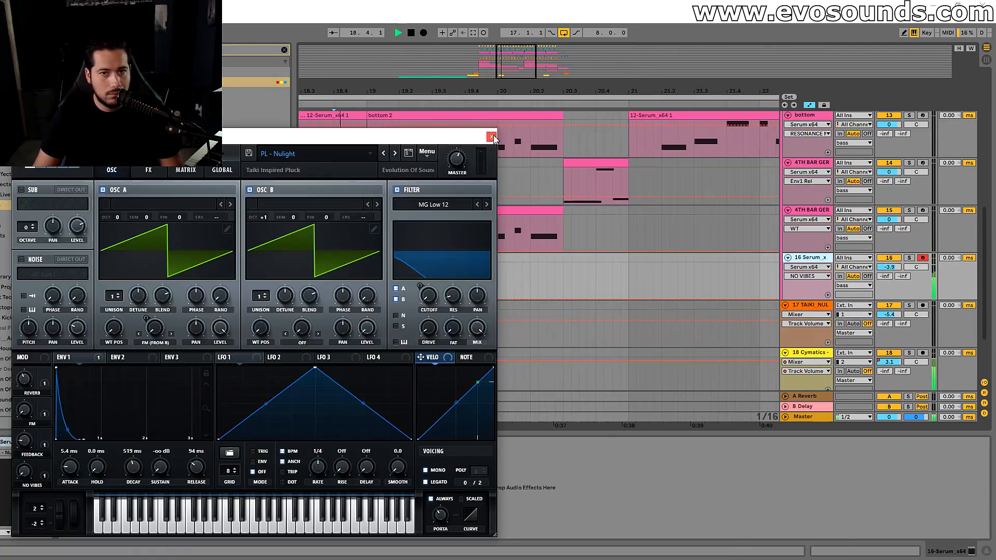
- Close the Serum window and search the sample browser for "amen", choosing 17 - Amen Break.wav
left_click(491, 137)
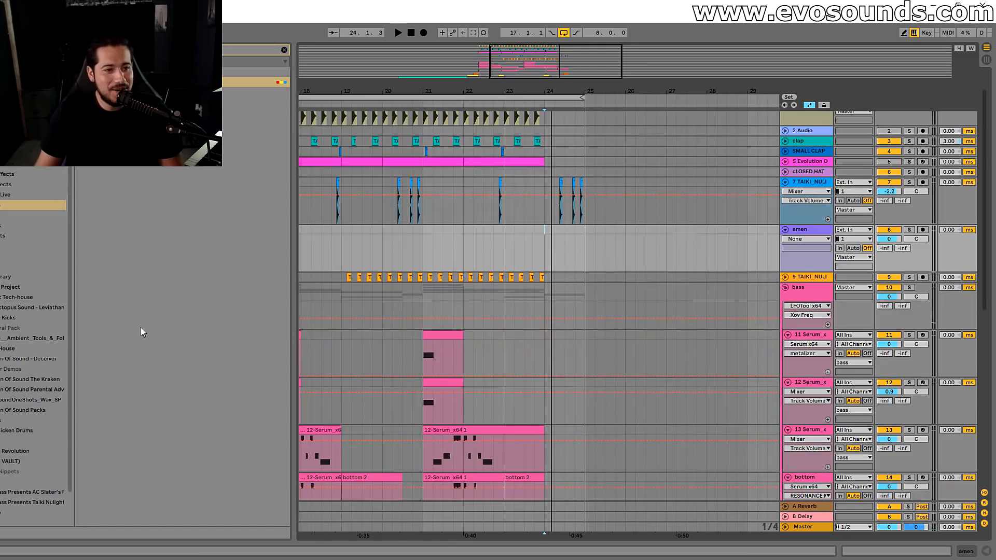
left_click(9, 441)
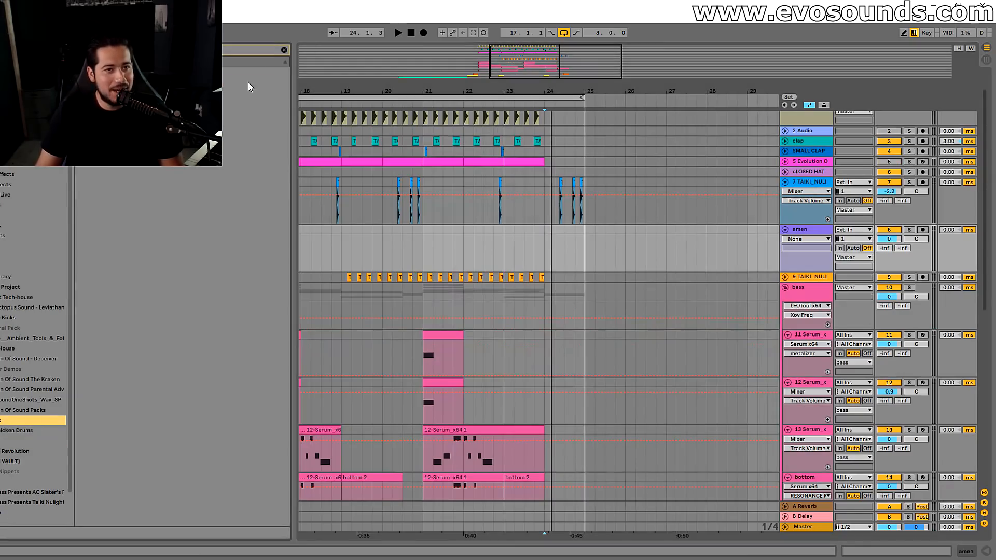
left_click(283, 50)
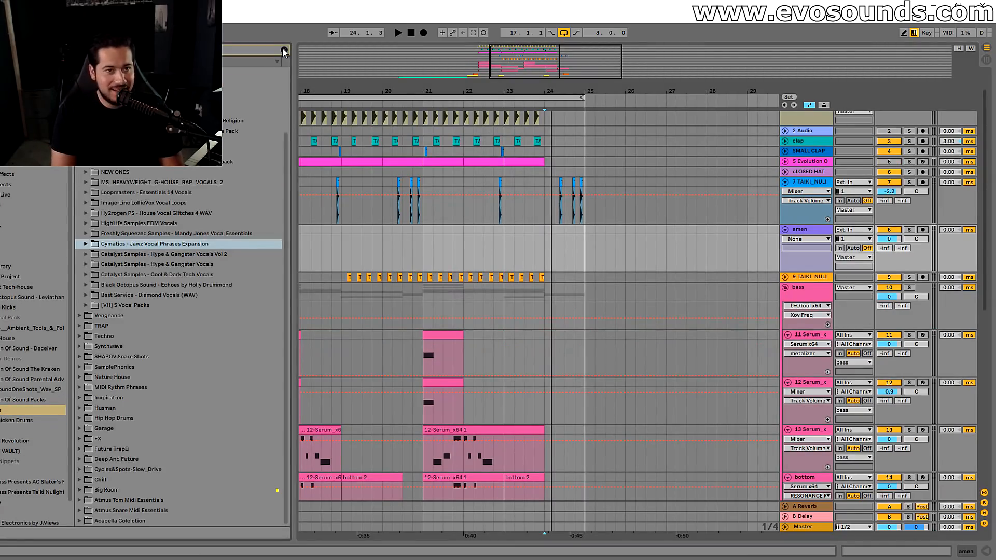
type("amen")
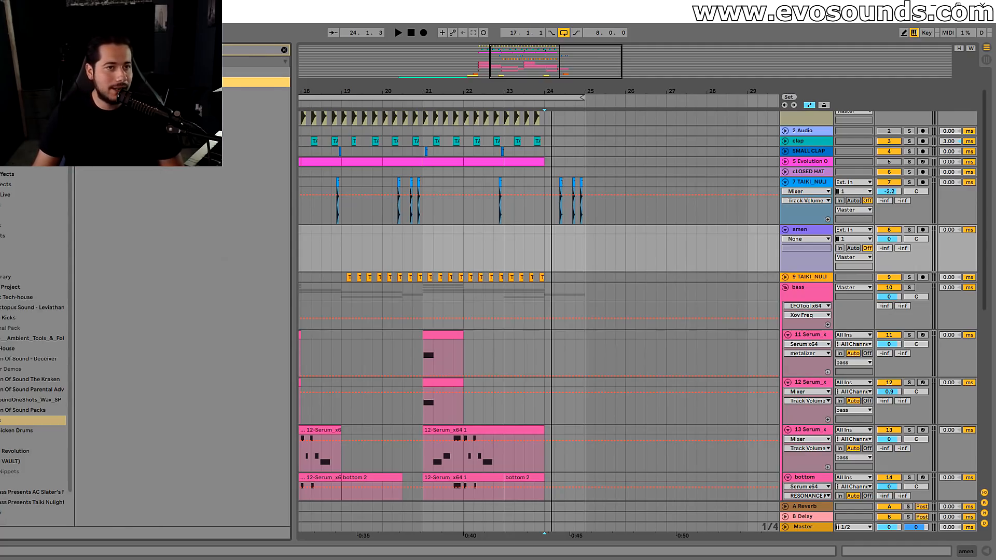
left_click(150, 207)
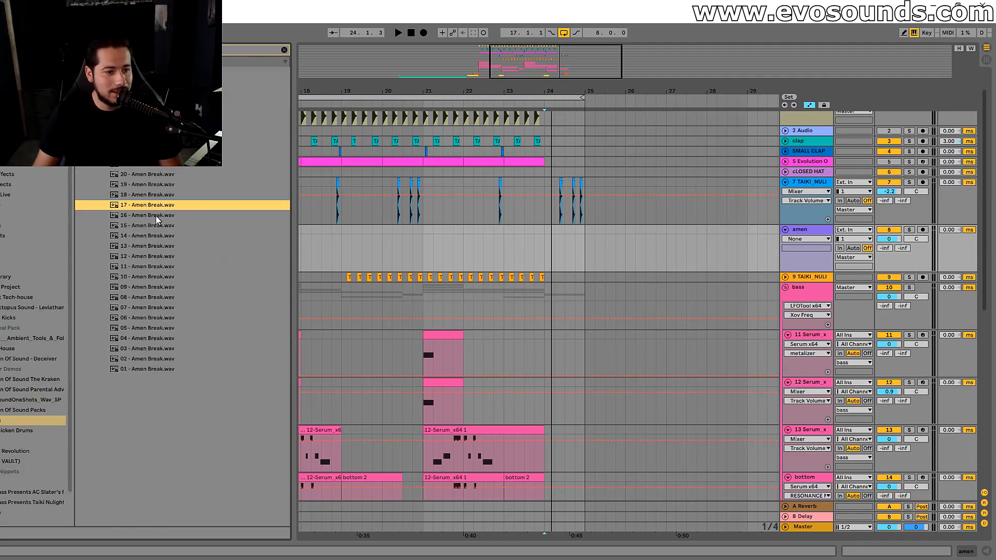
- Place 17 - Amen Break.wav on the amen track at bar 24 and delete everything in it from bar 25 onward
left_click_drag(150, 209, 542, 219)
key("space")
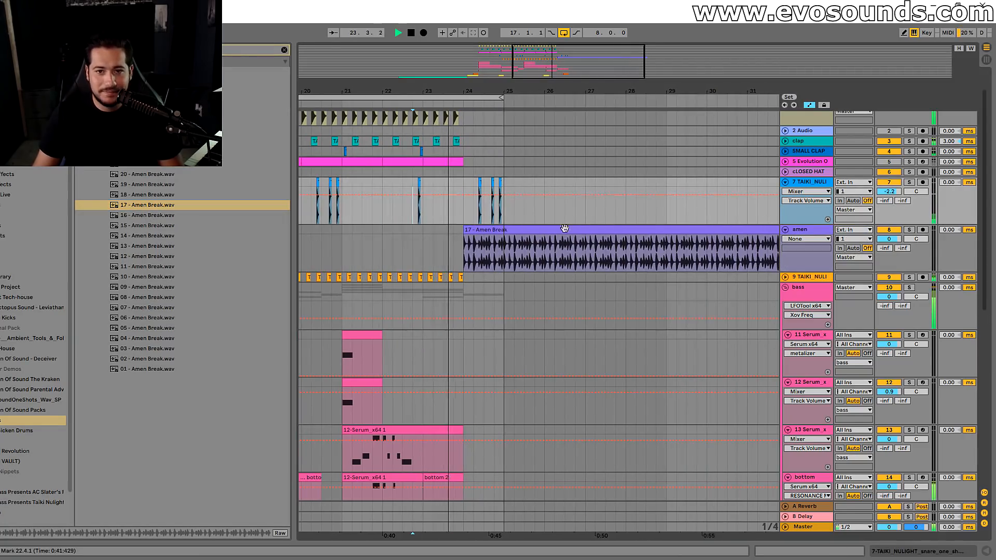
left_click_drag(508, 254, 753, 242)
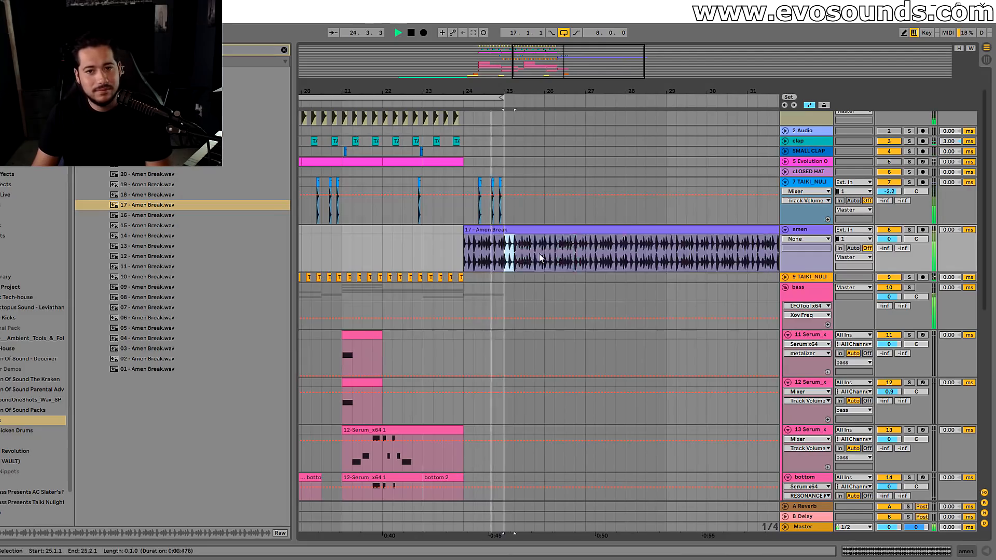
key("Delete")
- Solo the second 4TH BAR GER track and open its Serum instrument, placing the plugin window below the arrangement
left_click_drag(487, 72, 528, 64)
scroll(490, 248, "down", 5)
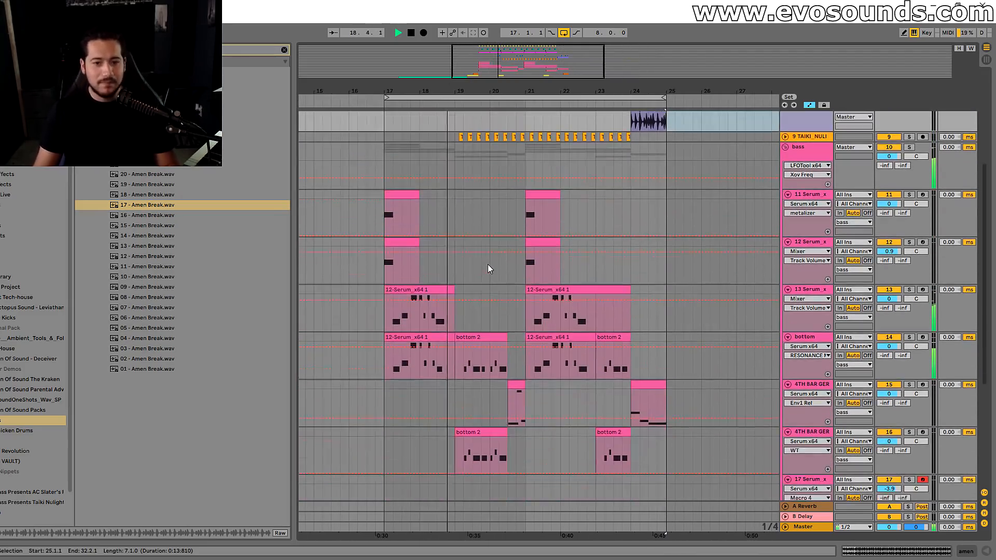
scroll(485, 259, "down", 4)
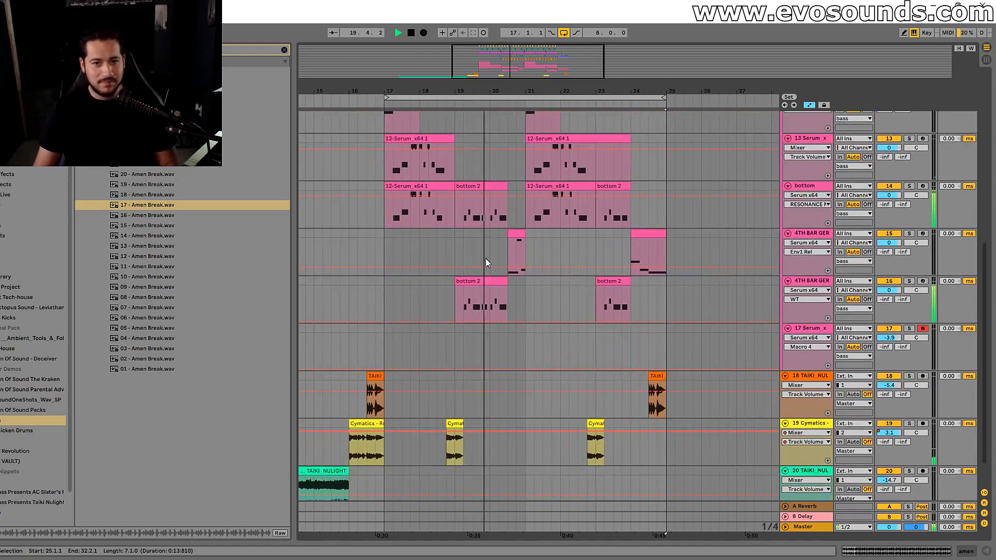
double_click(822, 278)
left_click(909, 278)
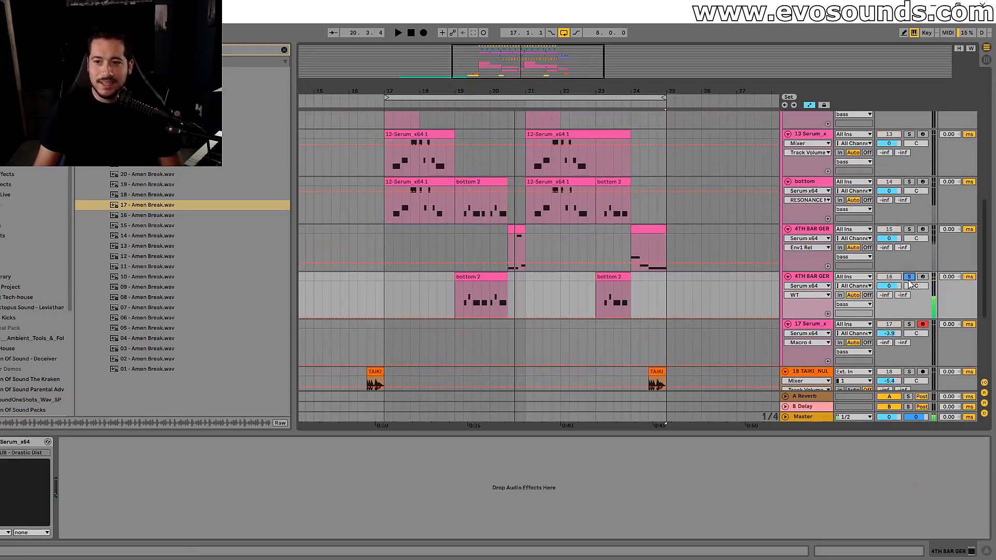
left_click(2, 449)
left_click(390, 139)
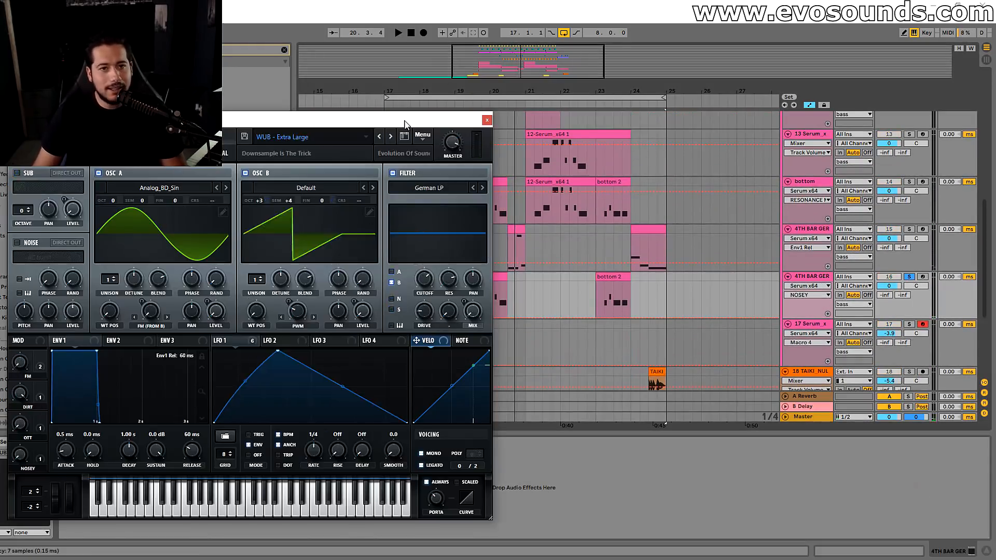
left_click_drag(404, 122, 430, 375)
- Play the "bottom 2" clip at bar 19 and step Serum through the WUB presets past Fart, Fast Driver and Fm Greatness
left_click(474, 278)
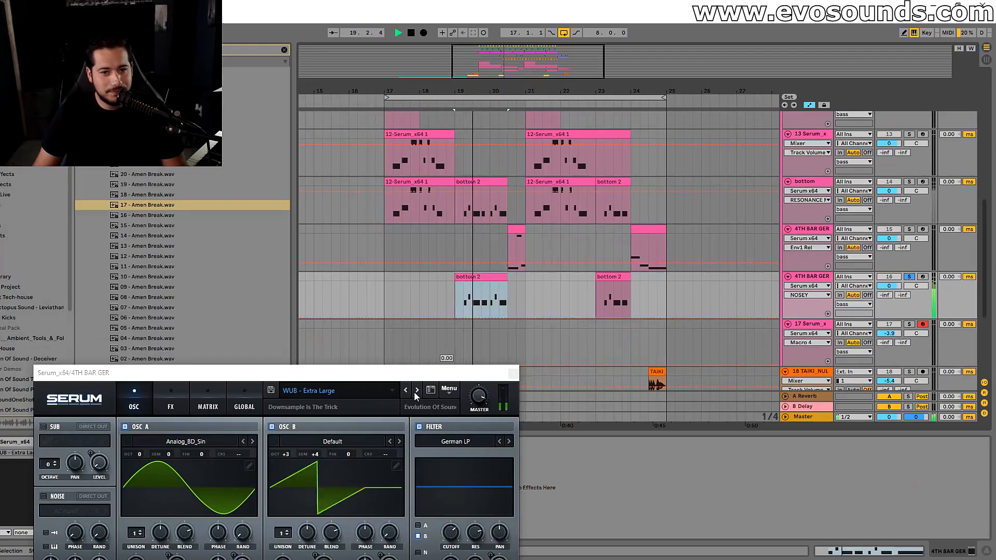
key("space")
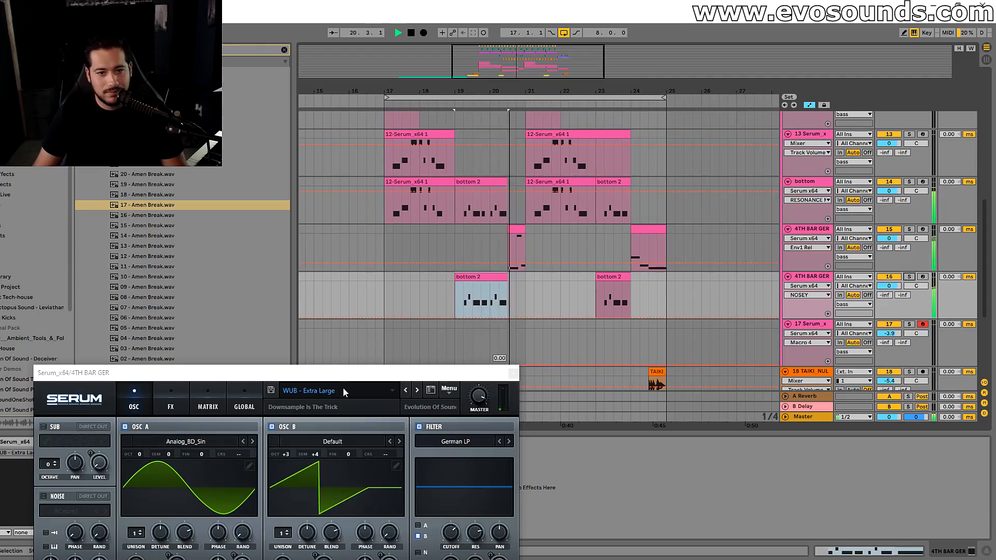
left_click(417, 390)
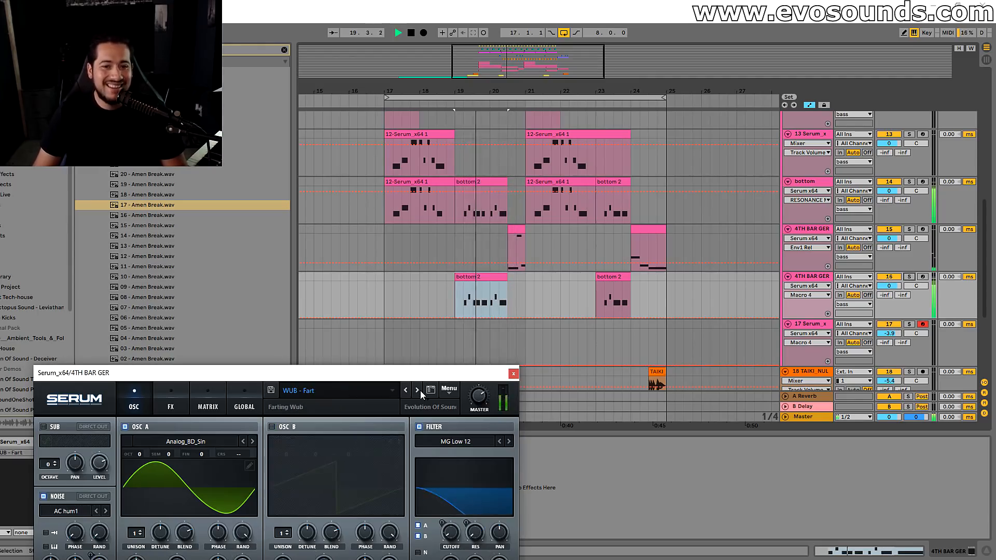
left_click(418, 391)
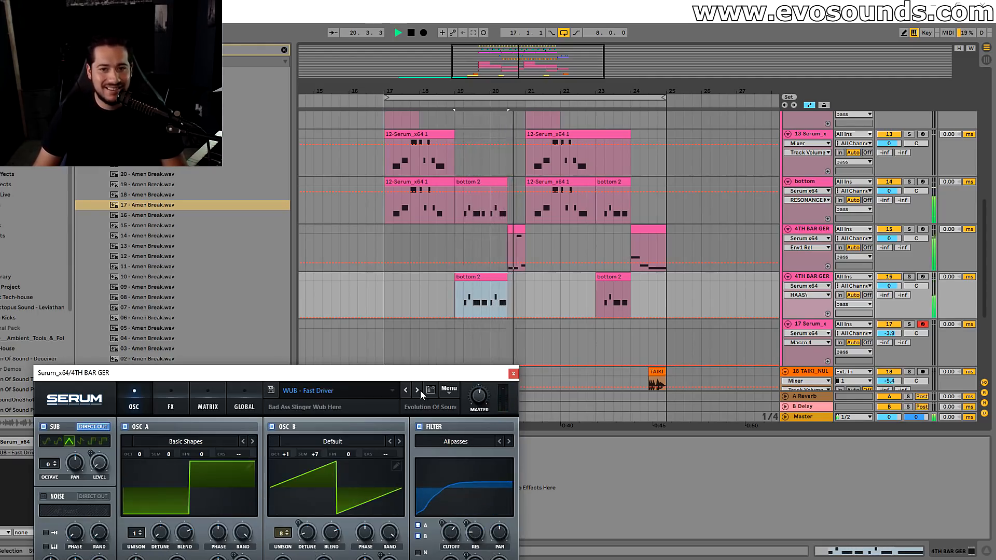
left_click(417, 390)
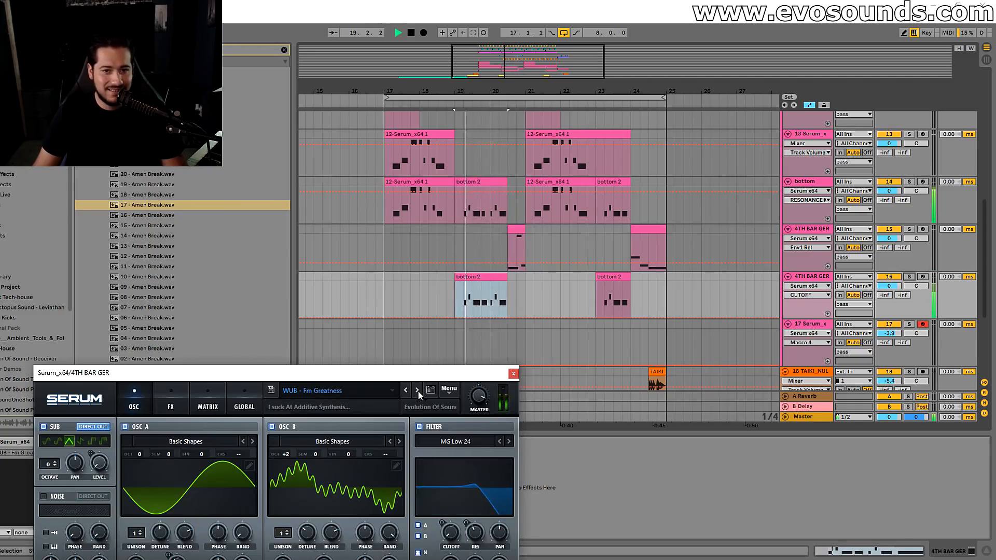
left_click(418, 390)
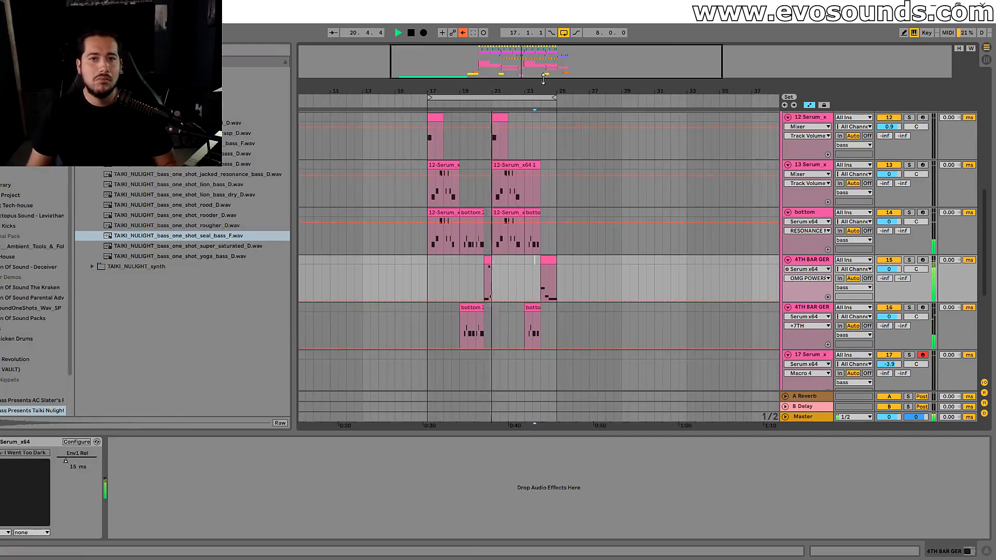
- Lower the volume of the first 4TH BAR GER track to -5.3 dB
key("plus")
key("plus")
left_click_drag(888, 270, 889, 278)
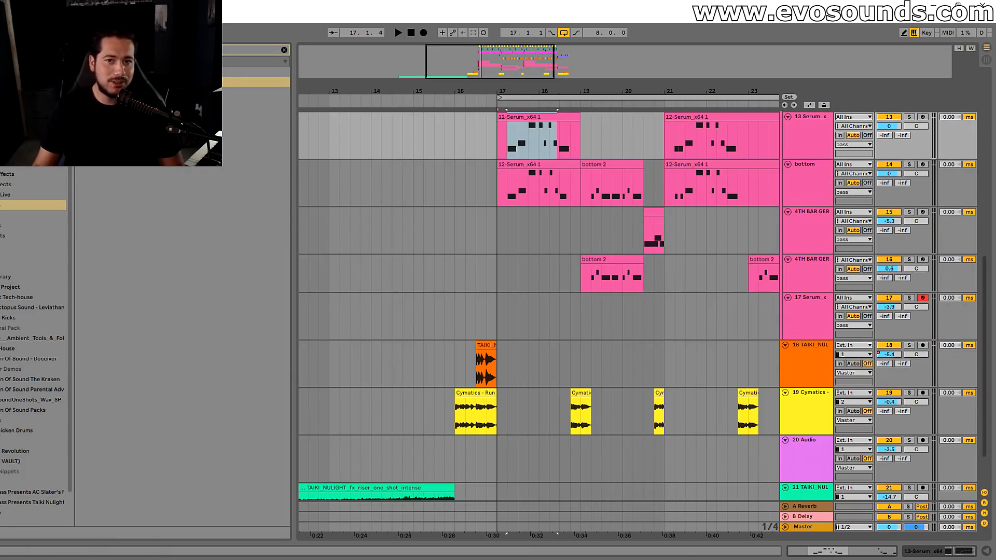
- Play the drop from bar 15.4 to bar 24 and examine how the basses, vocal chops and fills alternate
scroll(502, 480, "up", 2)
scroll(503, 480, "down", 2)
left_click(433, 331)
left_click(446, 342)
key("space")
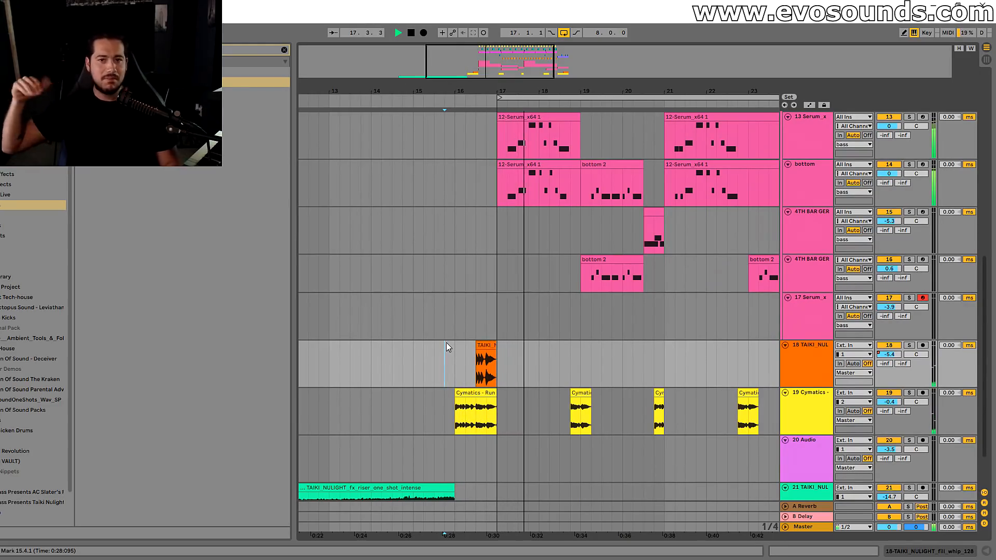
scroll(446, 342, "up", 3)
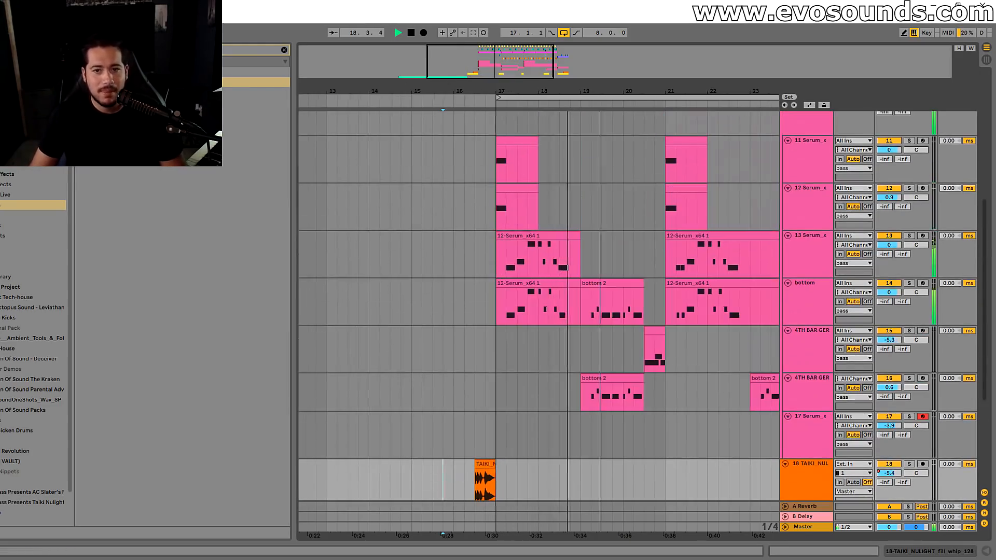
left_click_drag(599, 91, 518, 155)
left_click_drag(528, 91, 420, 70)
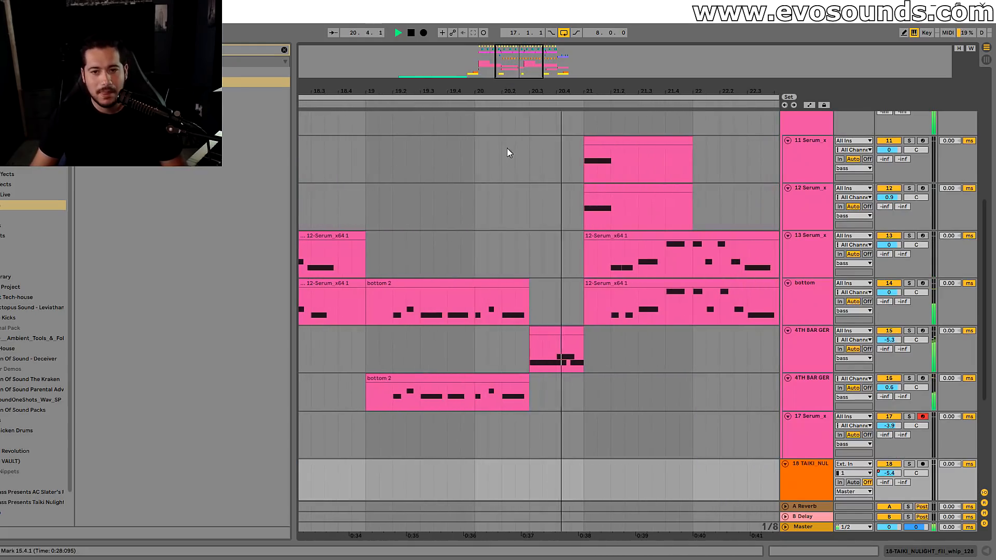
left_click_drag(518, 91, 398, 63)
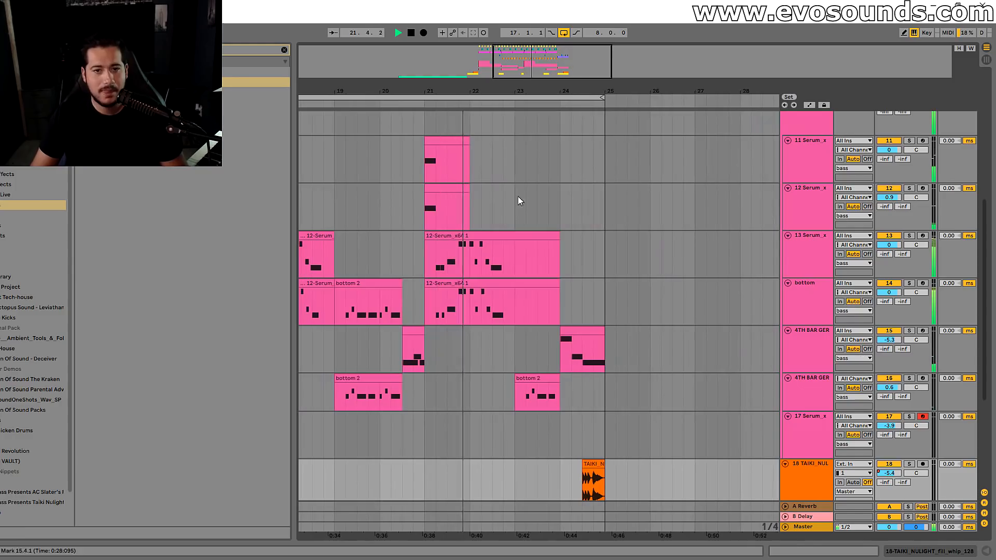
scroll(469, 239, "down", 2)
scroll(469, 242, "down", 3)
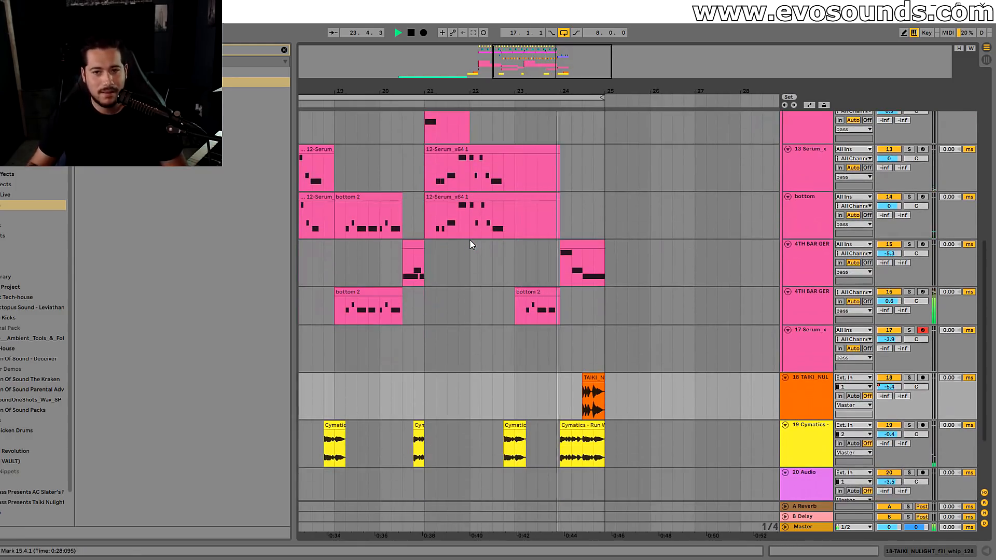
key("space")
- Play from 24.1.1 to hear the Amen Break fill and the loop back into the drop
scroll(518, 249, "up", 5)
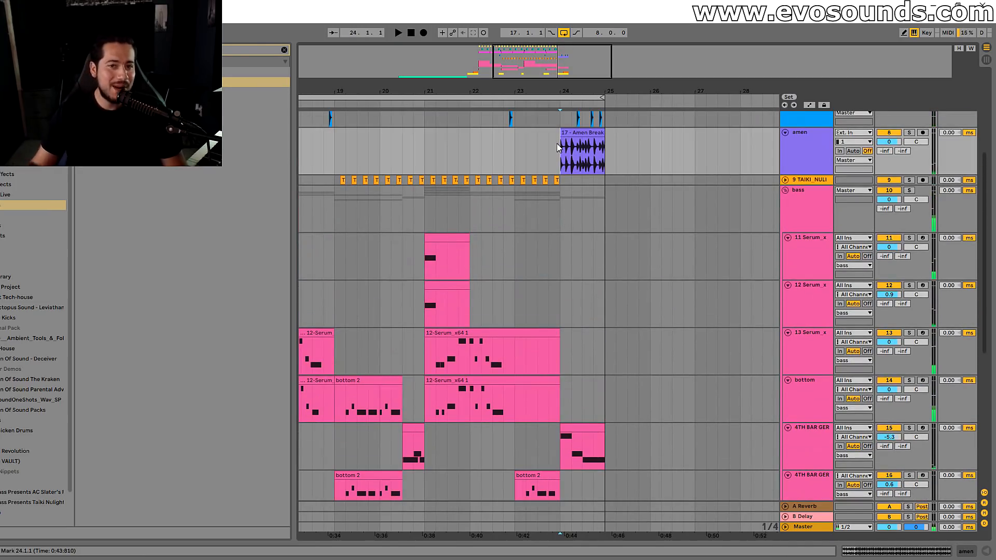
key("space")
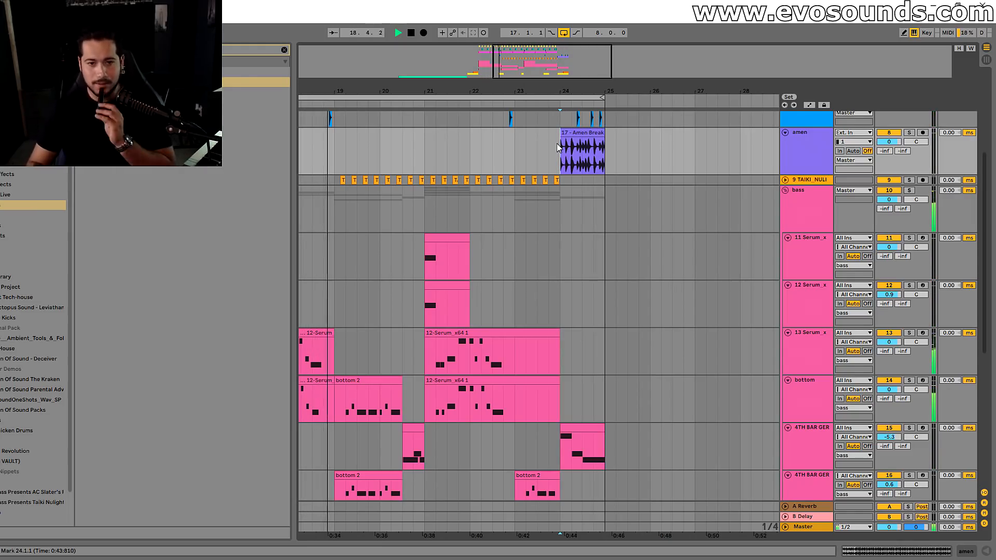
left_click_drag(385, 91, 513, 92)
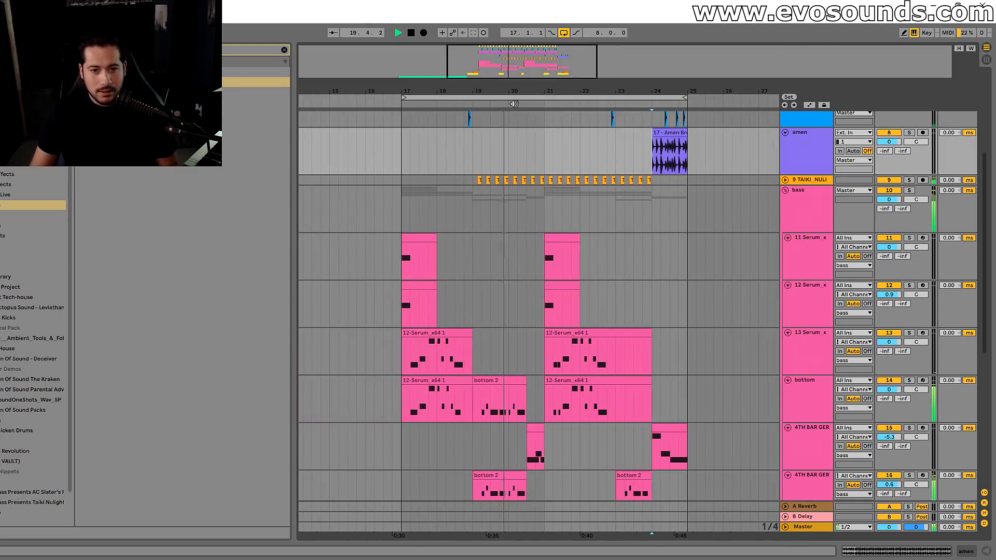
scroll(397, 339, "down", 3)
key("space")
- Delete the bass clips on the 13 Serum, bottom and both 4TH BAR GER tracks throughout bars 17 to 25
left_click_drag(402, 285, 652, 318)
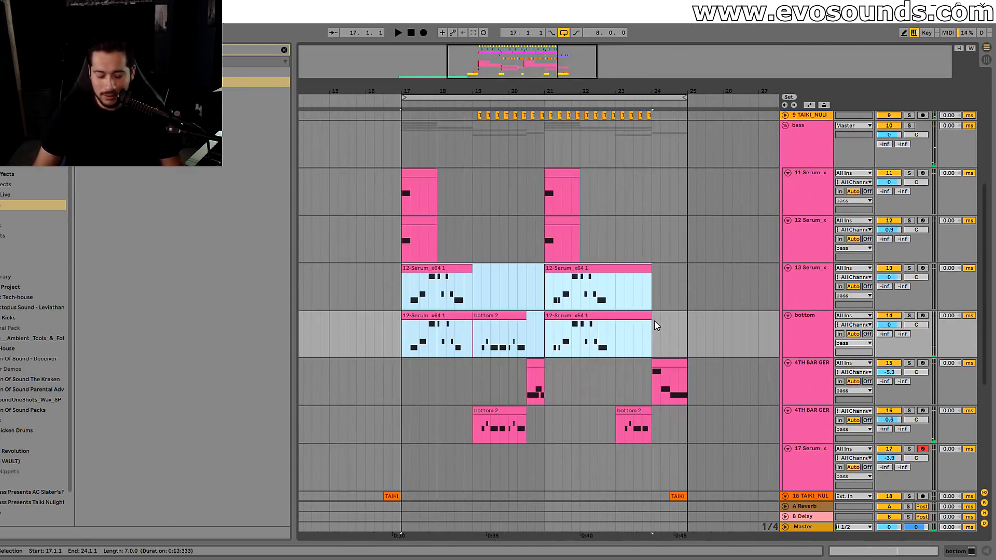
key("Delete")
scroll(654, 325, "down", 3)
left_click_drag(464, 306, 686, 355)
key("Delete")
- Arm the 13 Serum and bottom tracks together and play the drop from bar 16 to try out a new bassline
left_click_drag(660, 275, 610, 196)
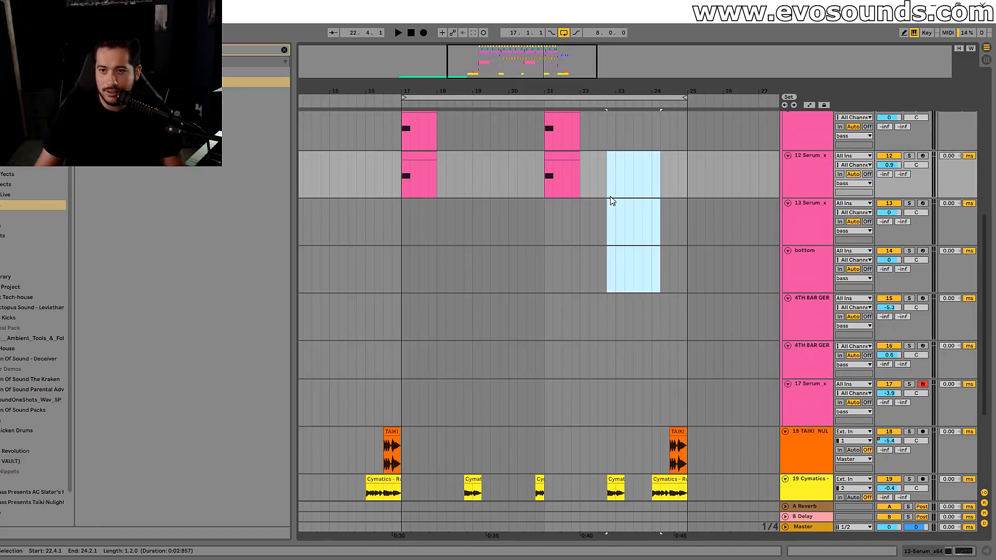
left_click(921, 204)
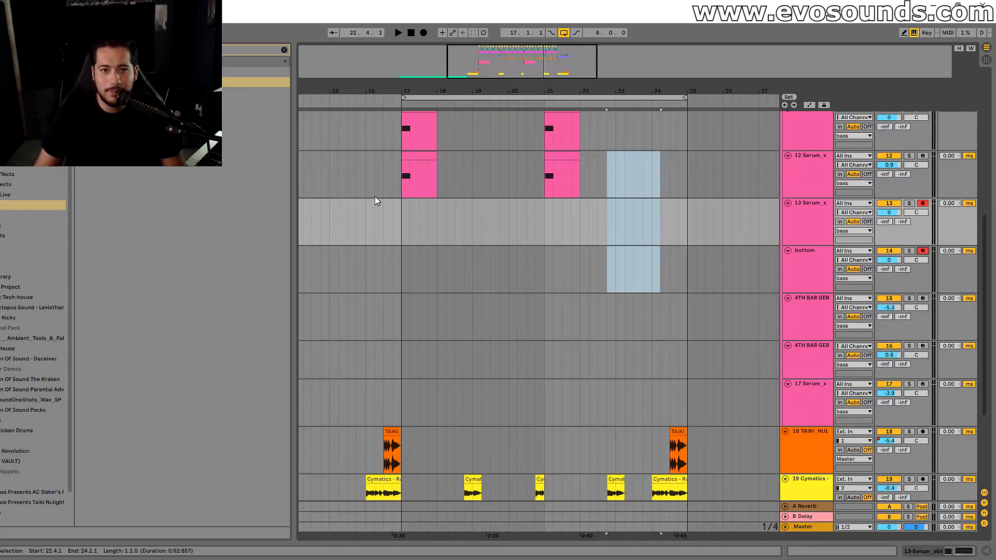
left_click(375, 198)
key("space")
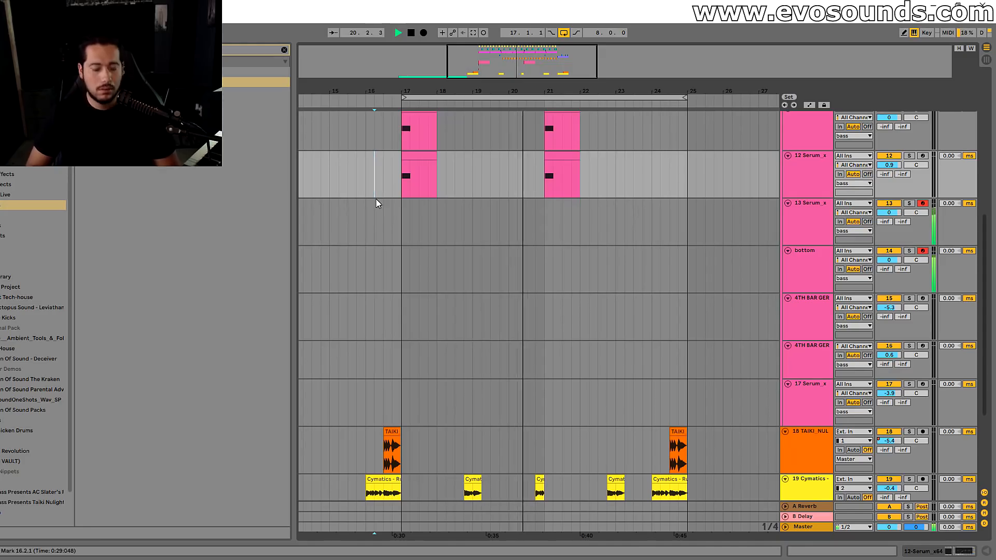
left_click(372, 239)
key("space")
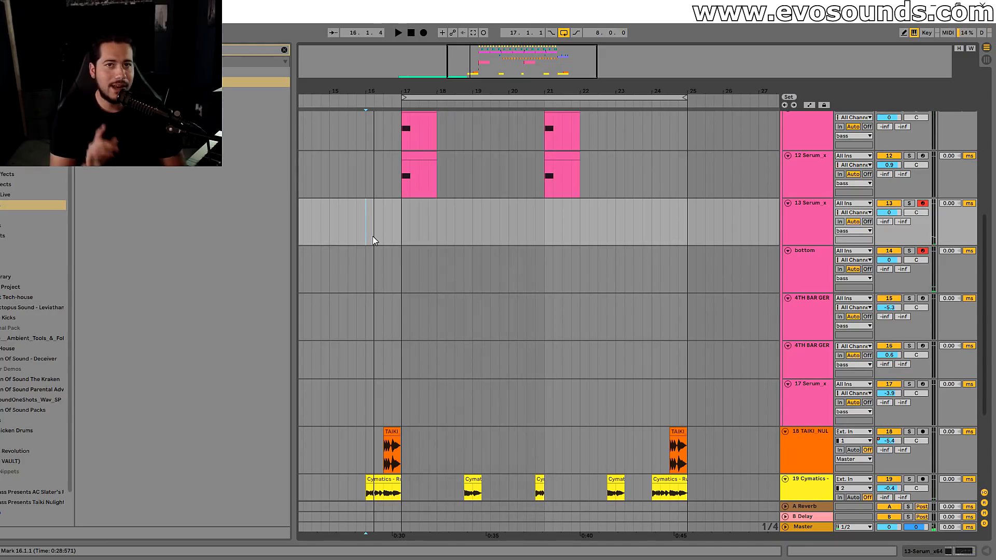
key("space")
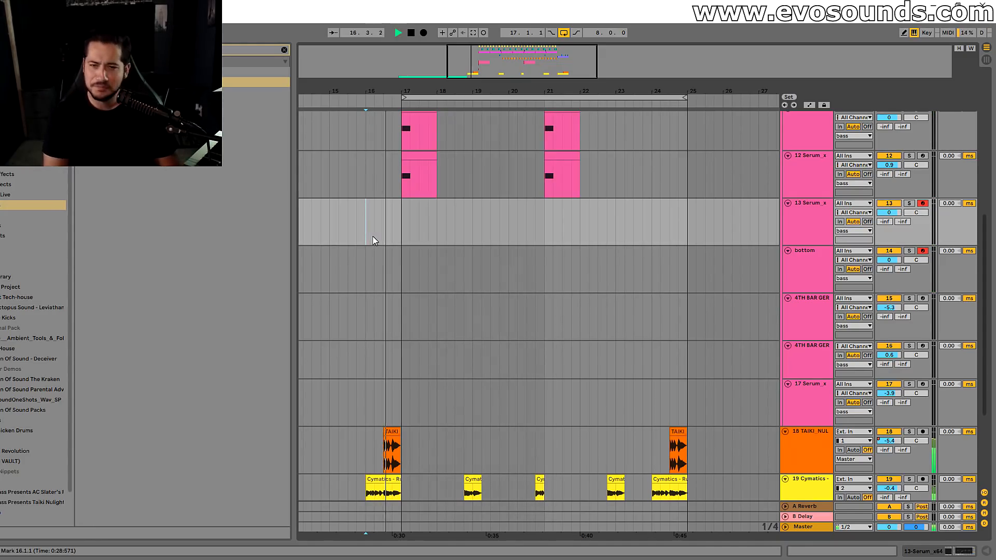